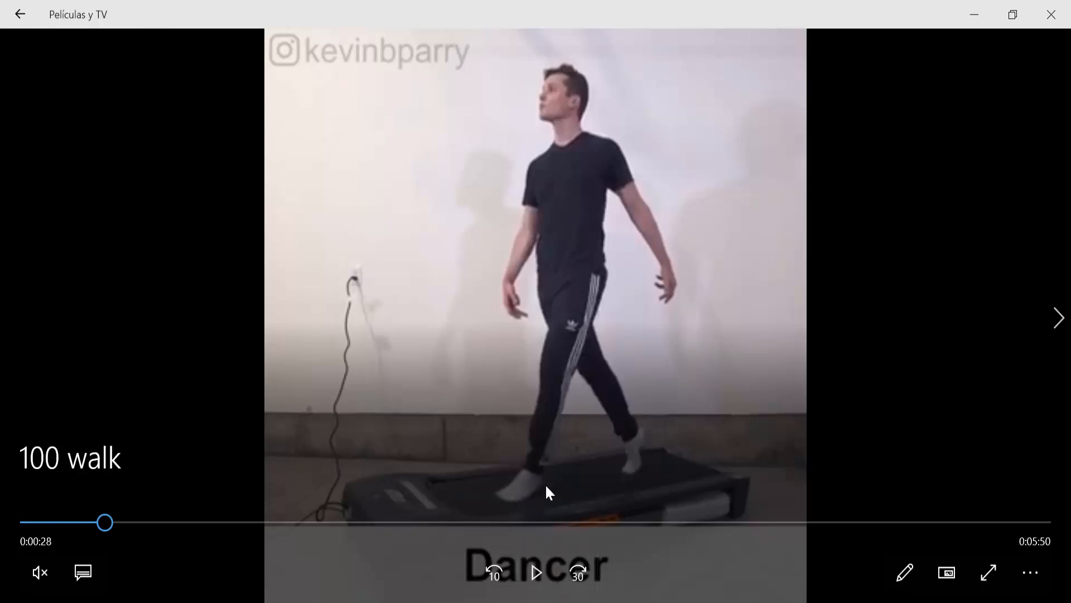
# - Replay the Dancer and Secret Run section of the 100 walk reference video to study the leg motion
pyautogui.click(535, 575)
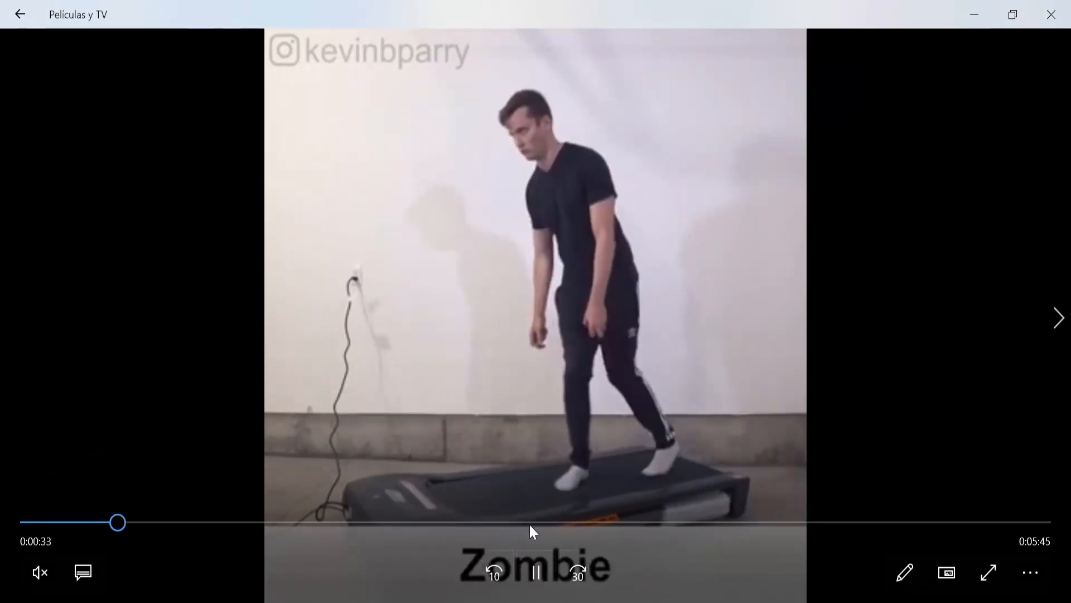
pyautogui.moveTo(115, 526); pyautogui.dragTo(106, 525)
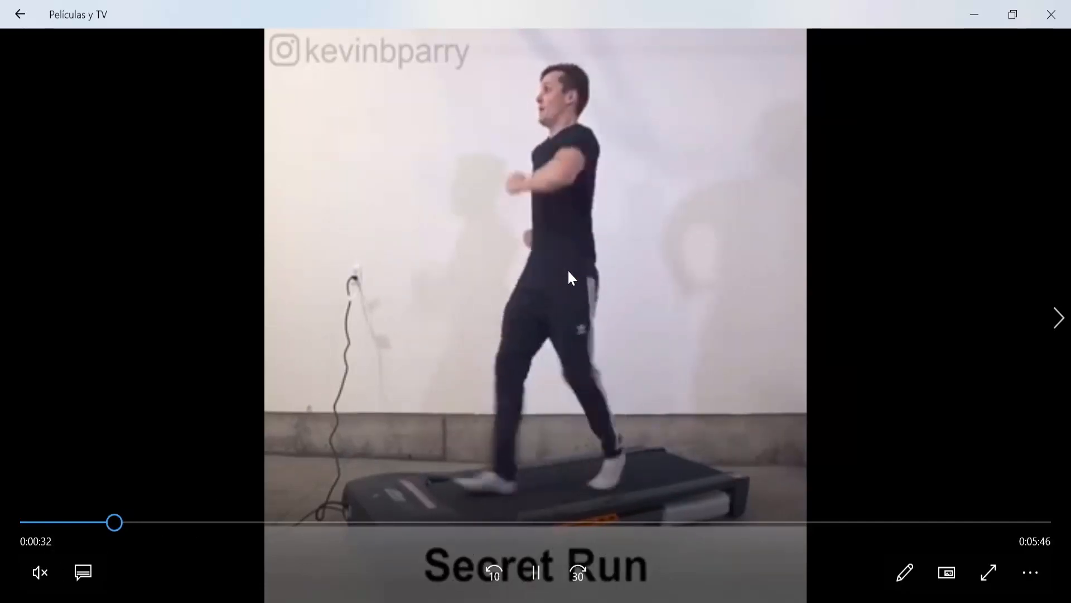
pyautogui.click(103, 521)
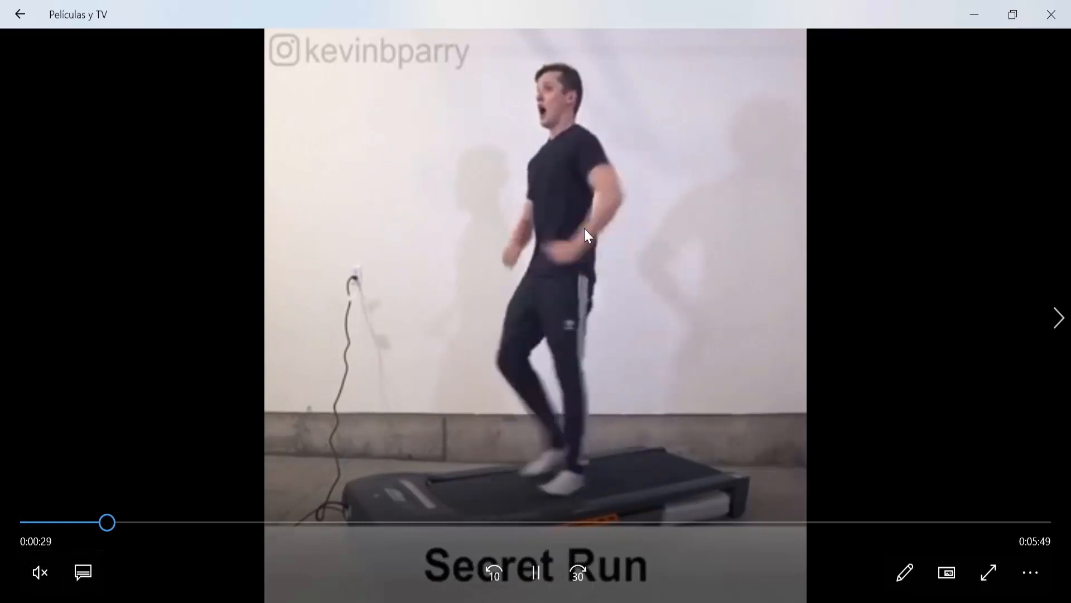
pyautogui.click(102, 523)
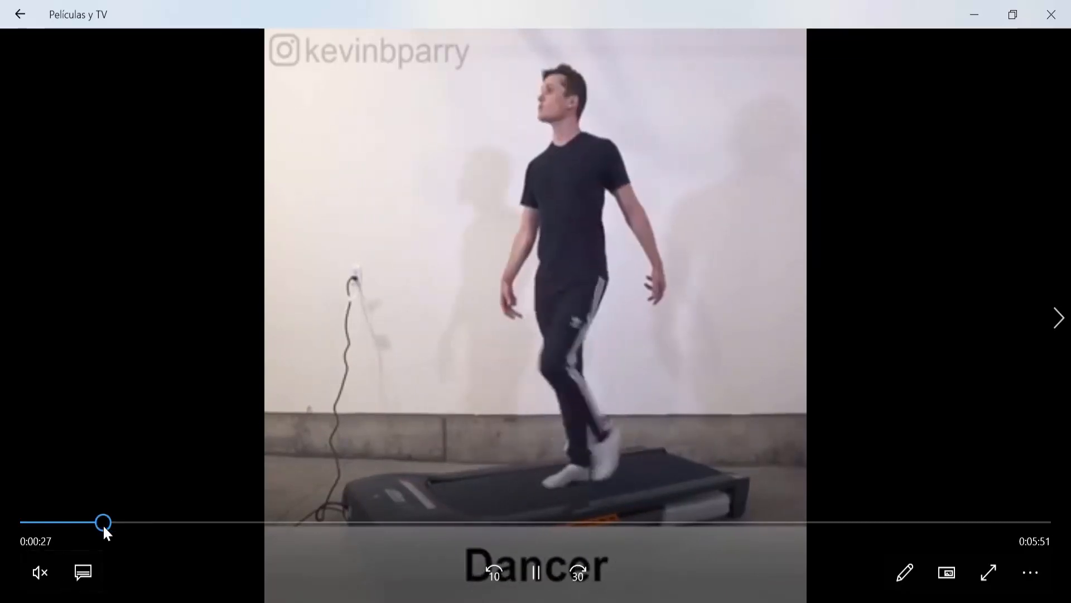
pyautogui.click(100, 523)
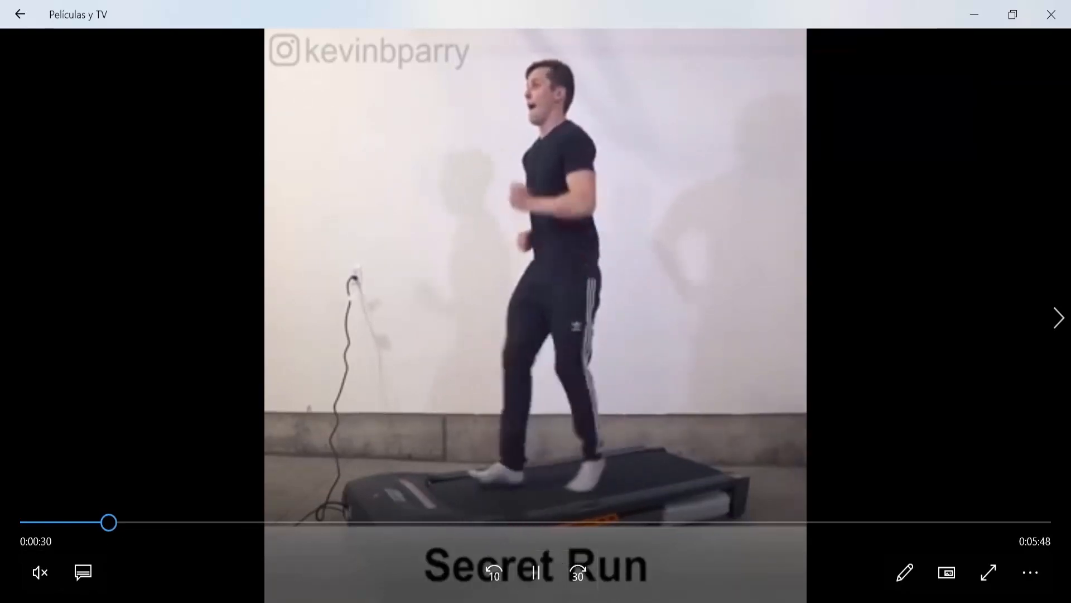
pyautogui.click(538, 578)
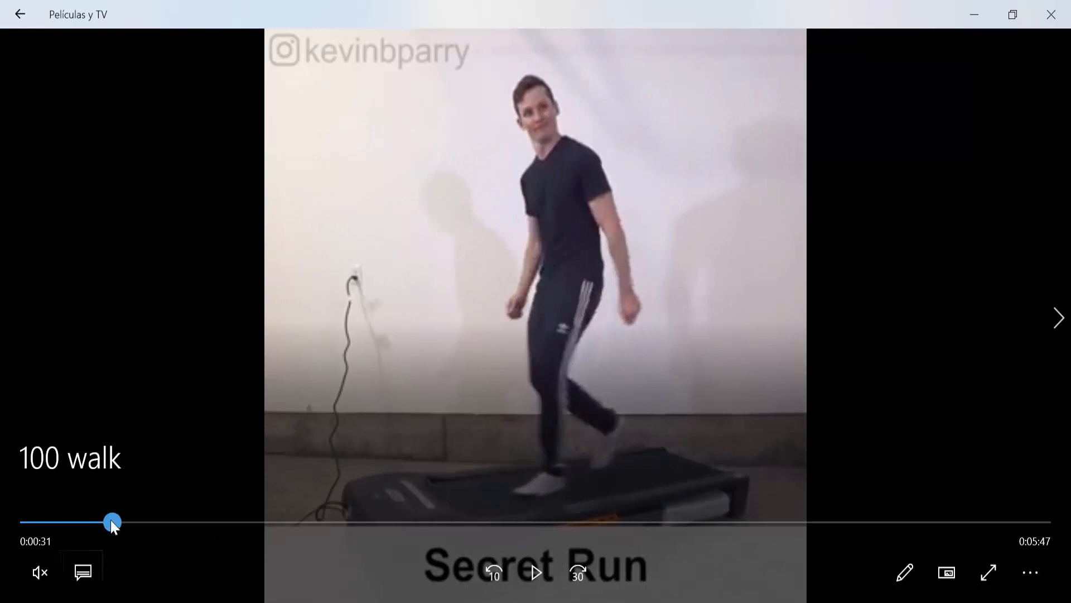
pyautogui.moveTo(111, 522); pyautogui.dragTo(108, 524)
pyautogui.click(533, 579)
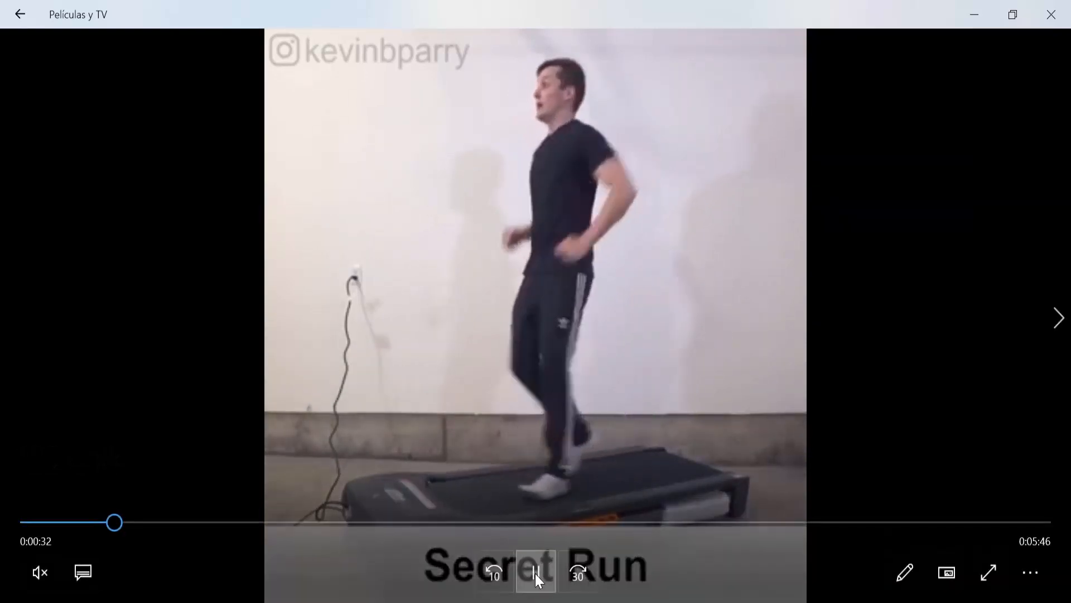
pyautogui.click(535, 574)
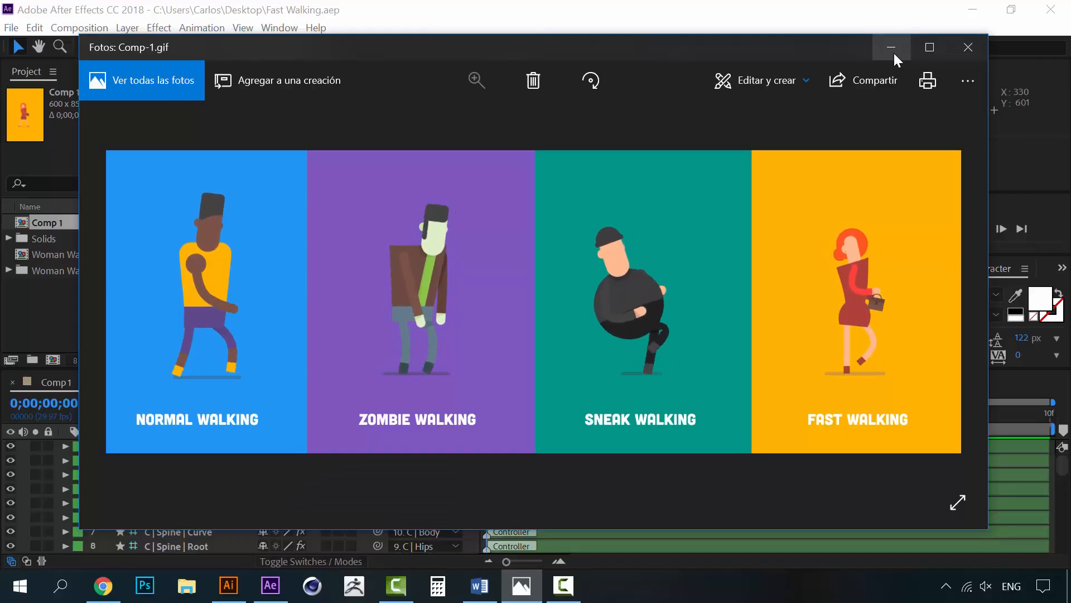
# - Put away the walk-cycle GIF preview, return to After Effects, and check which layer the briefcase layer is parented to
pyautogui.click(893, 50)
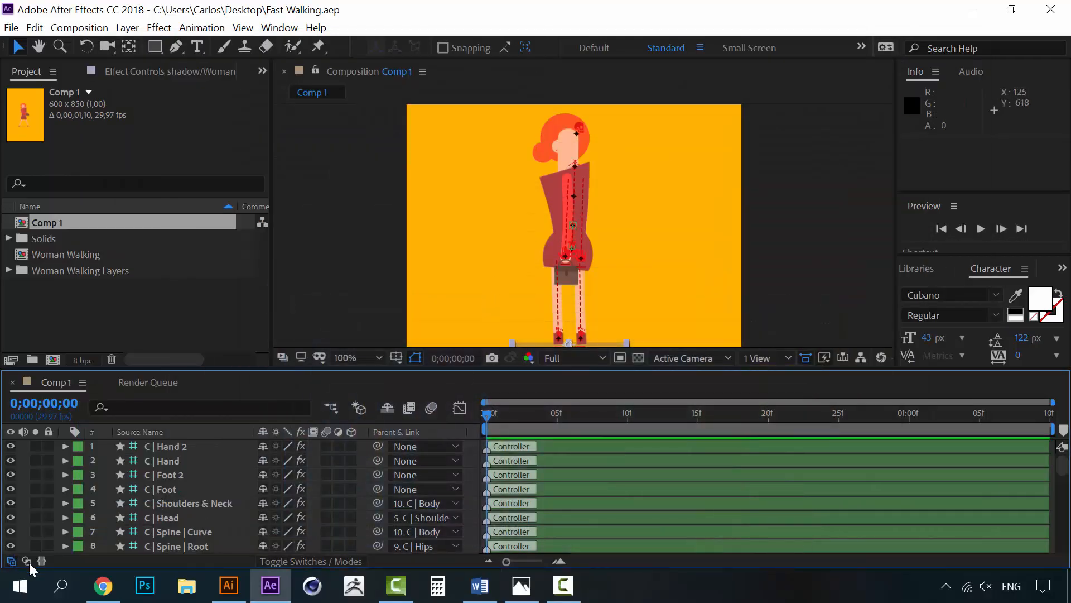
pyautogui.scroll(-3, 171, 544)
pyautogui.scroll(-5, 170, 544)
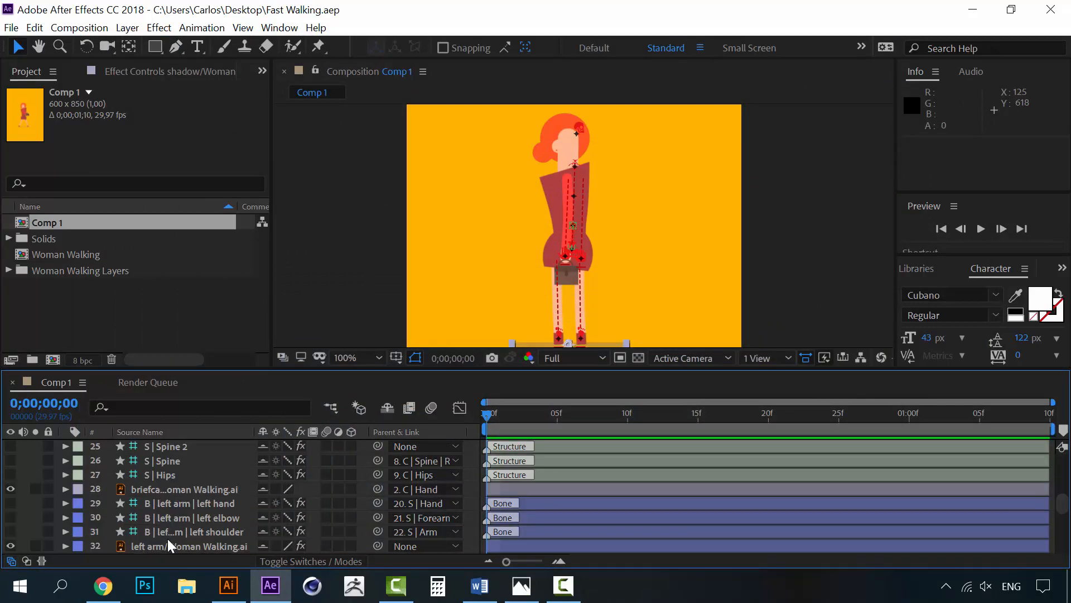
pyautogui.click(179, 474)
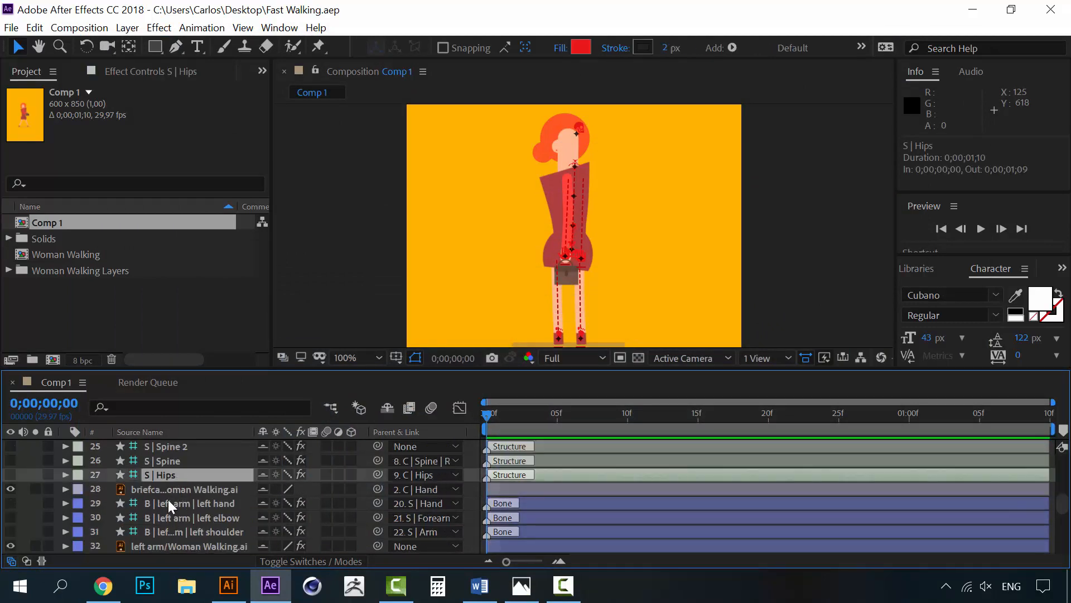
pyautogui.click(175, 489)
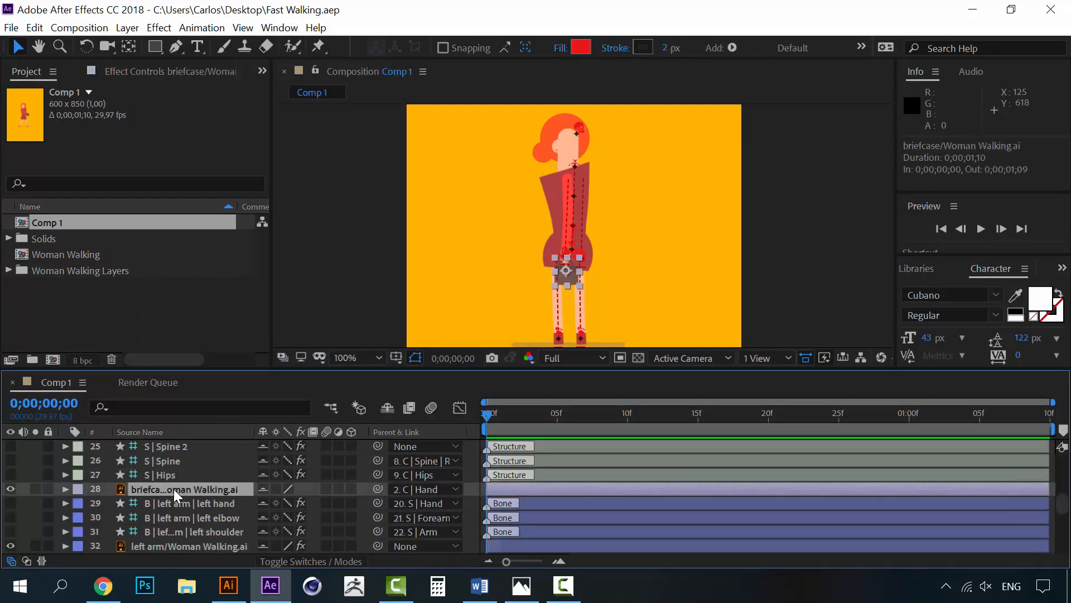
pyautogui.click(431, 491)
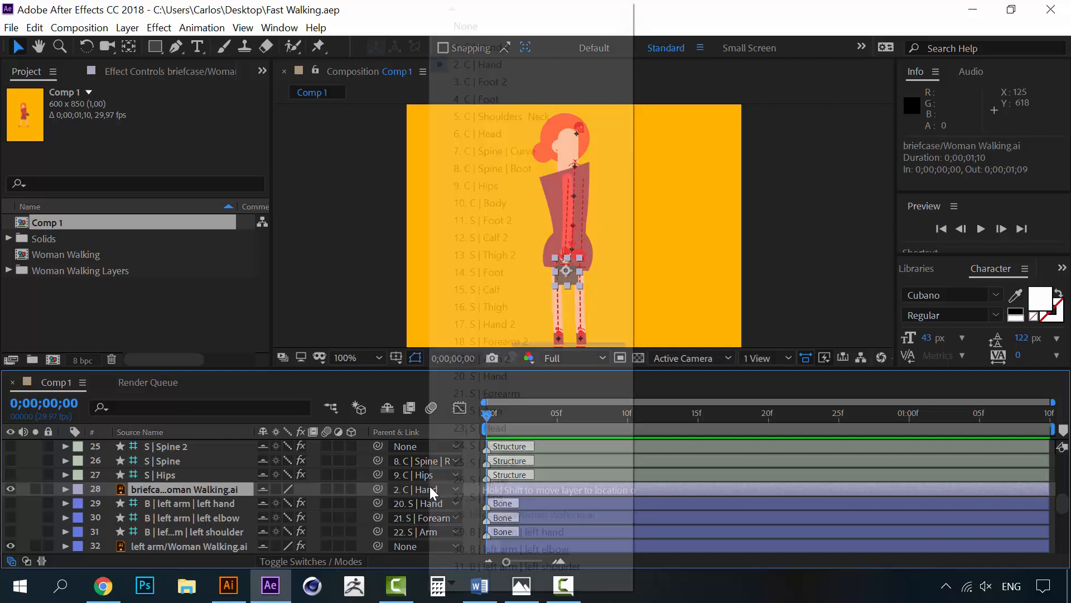
pyautogui.click(409, 488)
pyautogui.click(411, 488)
pyautogui.click(851, 264)
pyautogui.click(851, 264)
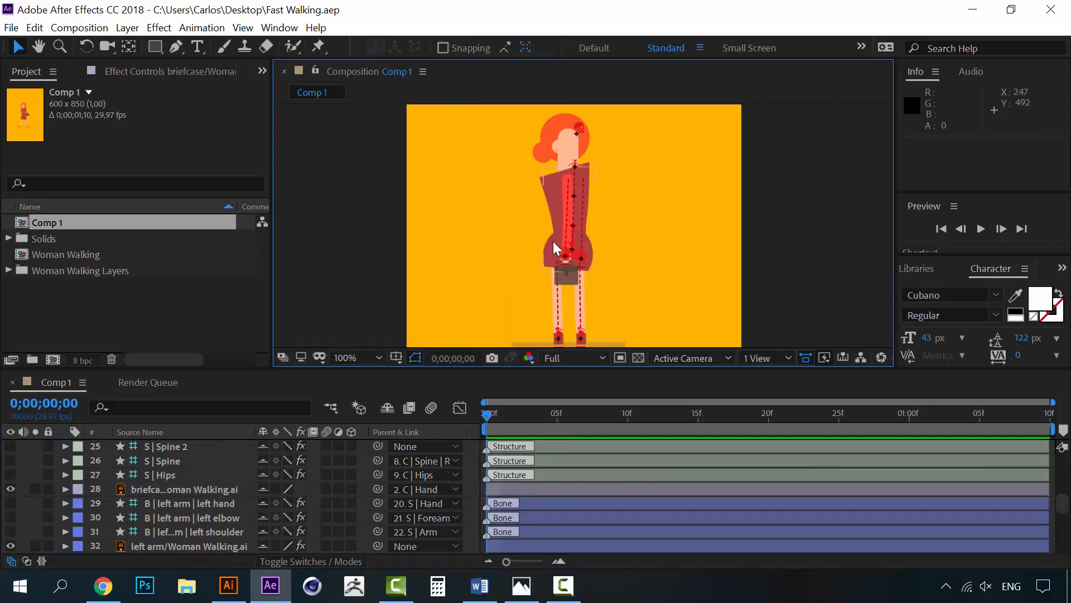
# - Check the parent layers assigned to the hair and hair 2 layers in Comp 1
pyautogui.scroll(-5, 185, 511)
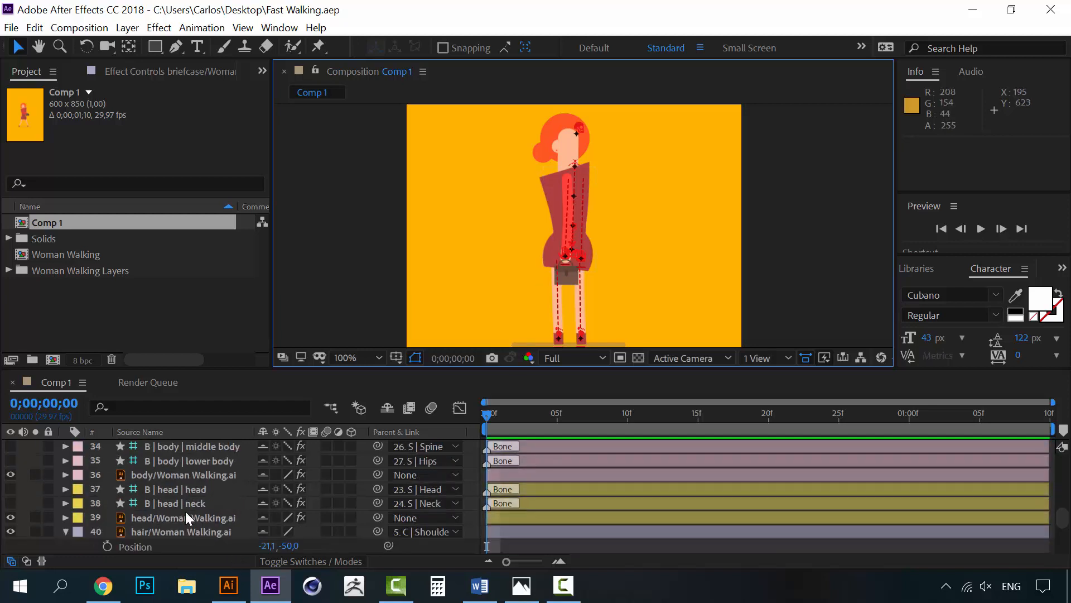
pyautogui.scroll(-2, 185, 511)
pyautogui.click(214, 490)
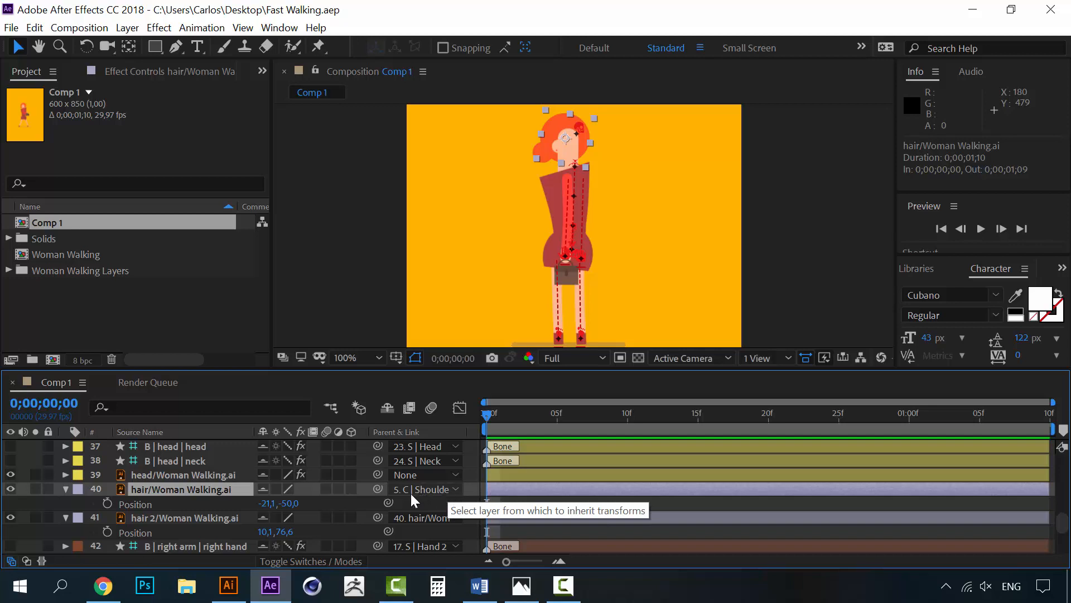
pyautogui.click(160, 519)
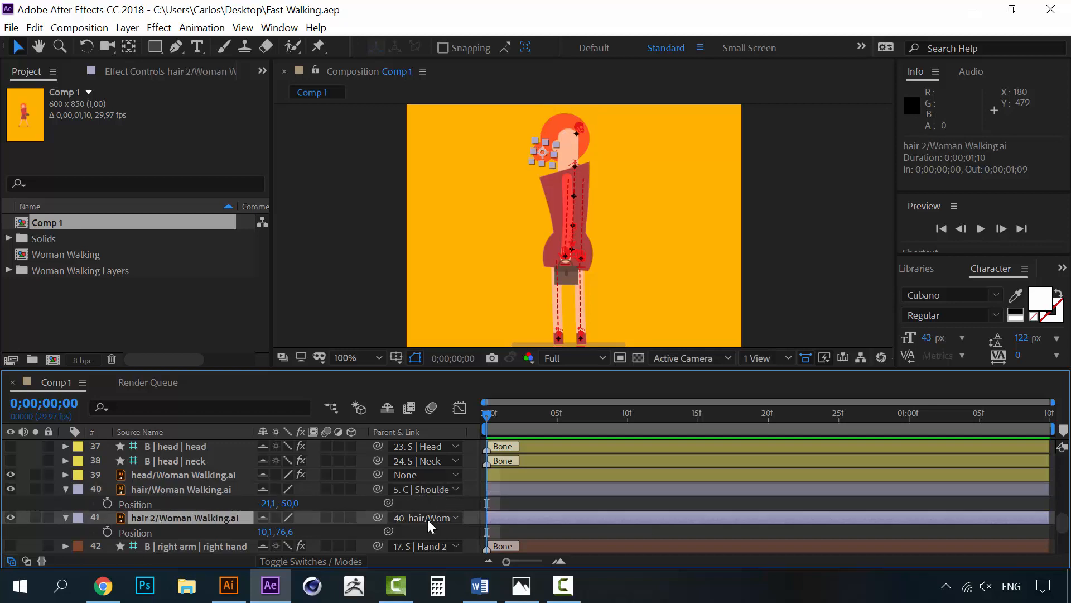
pyautogui.click(180, 490)
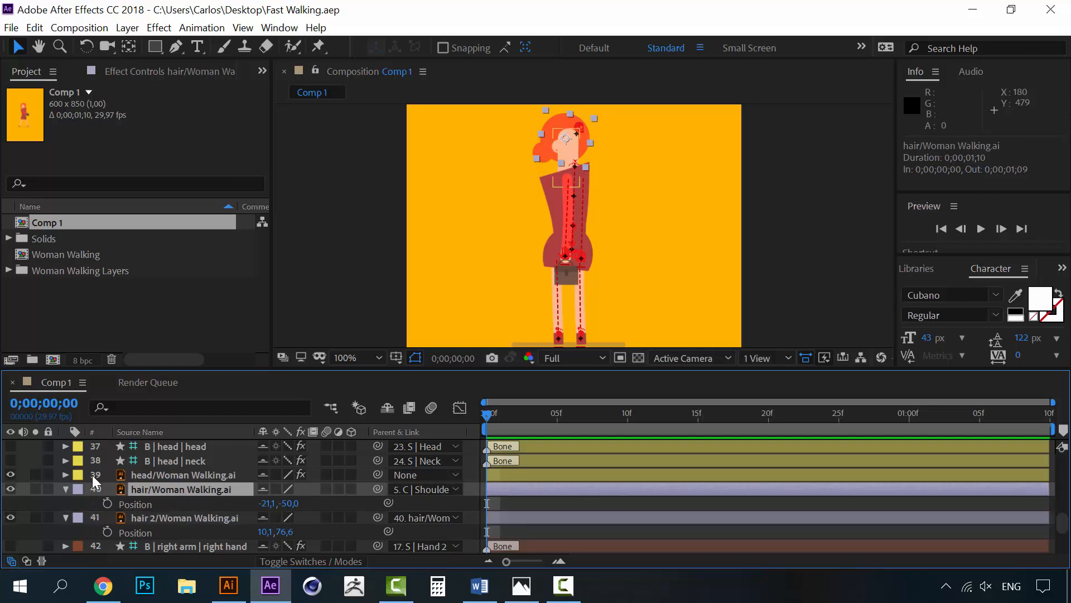
# - Collapse the properties of the hair and hair 2 layers and hide all shy layers in the timeline
pyautogui.click(65, 489)
pyautogui.click(66, 503)
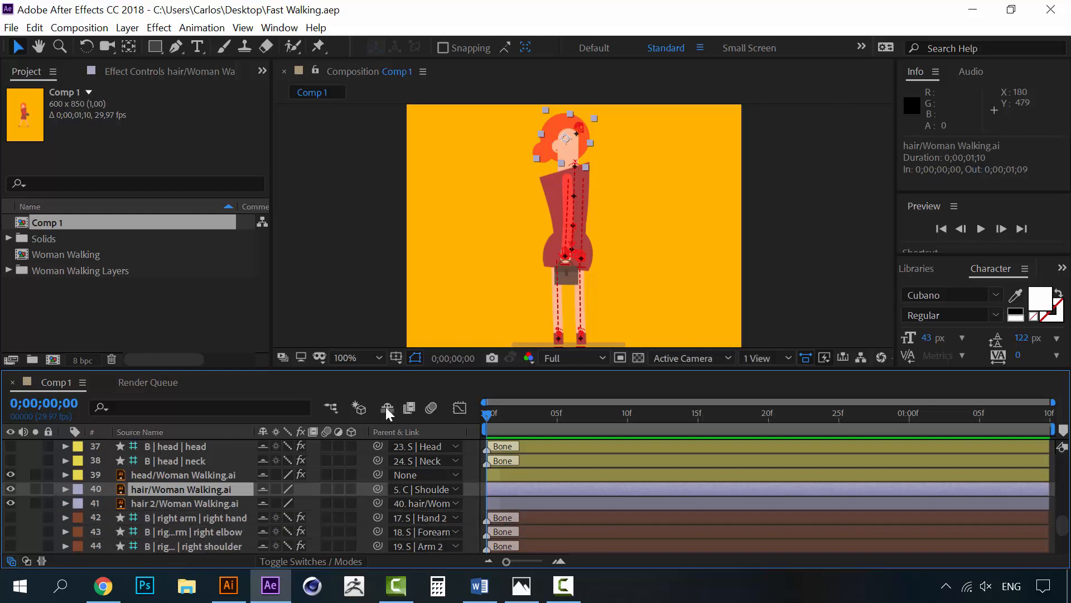
pyautogui.click(388, 409)
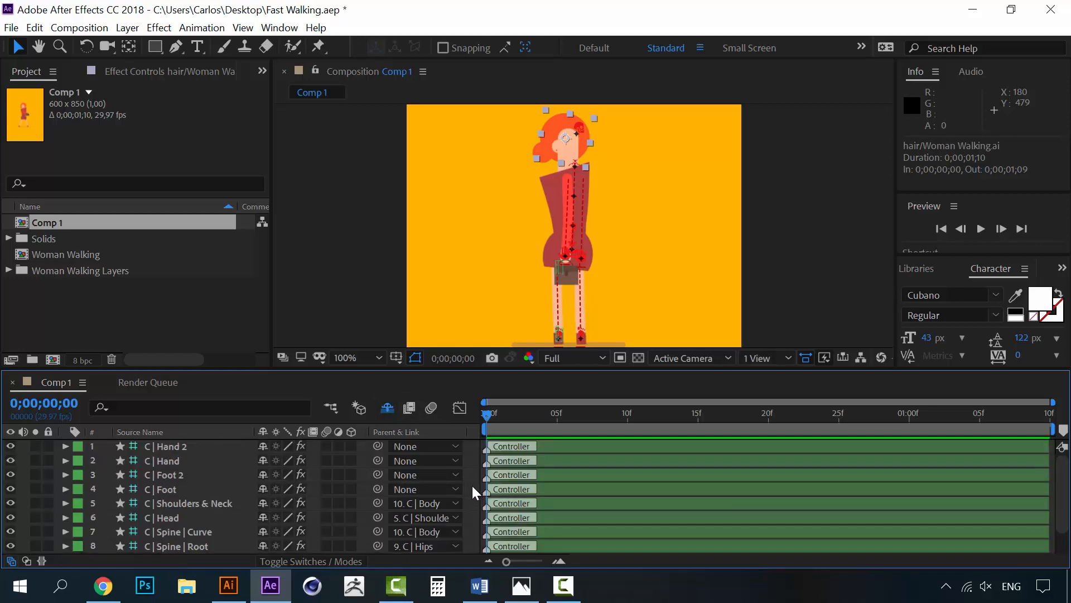
# - Add a Position keyframe to the C | Foot controller at 0;00;00;00 and apply Easy Ease to it
pyautogui.click(186, 530)
pyautogui.scroll(-1, 180, 547)
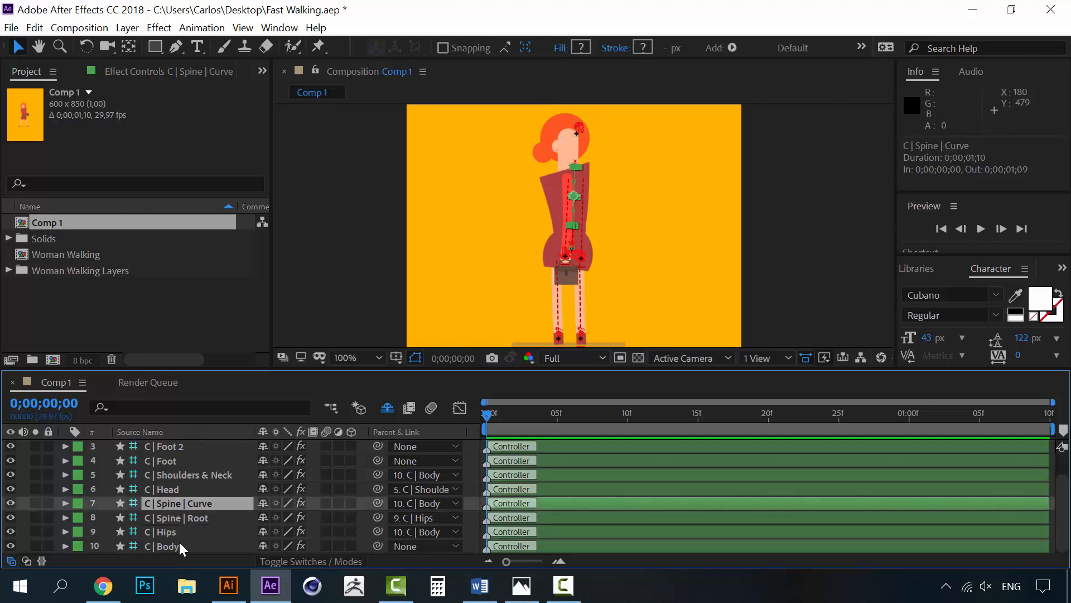
pyautogui.scroll(1, 178, 544)
pyautogui.click(165, 490)
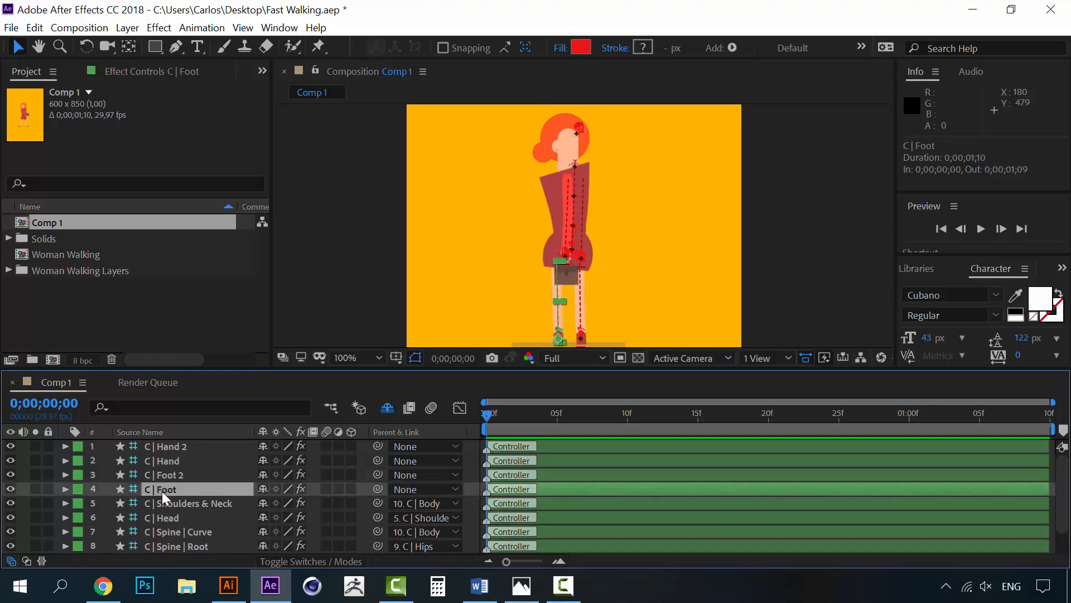
pyautogui.scroll(1, 593, 320)
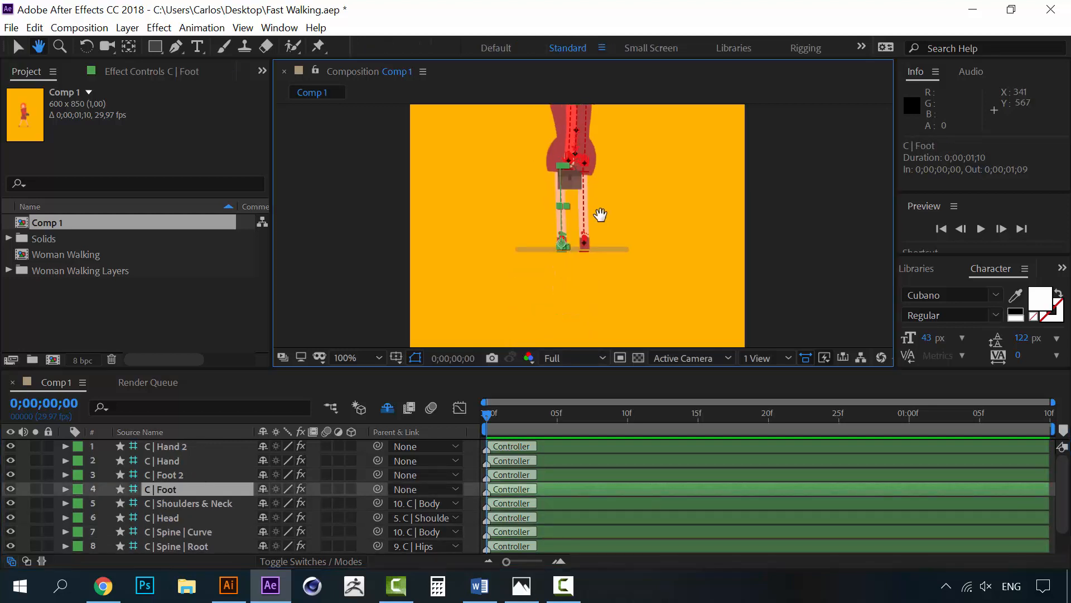
pyautogui.scroll(1, 590, 262)
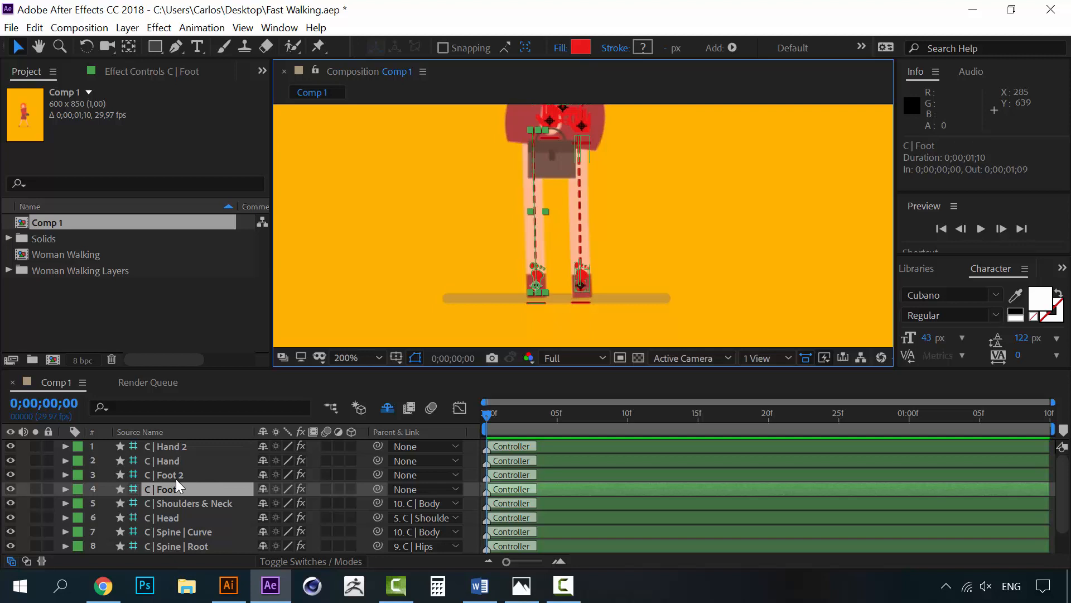
pyautogui.press('p')
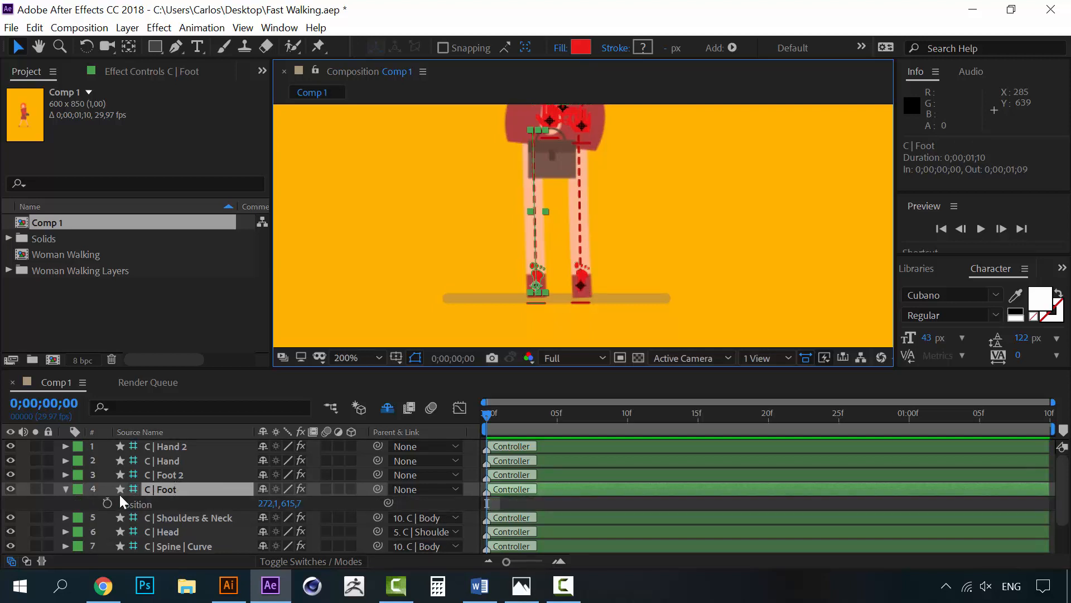
pyautogui.click(107, 504)
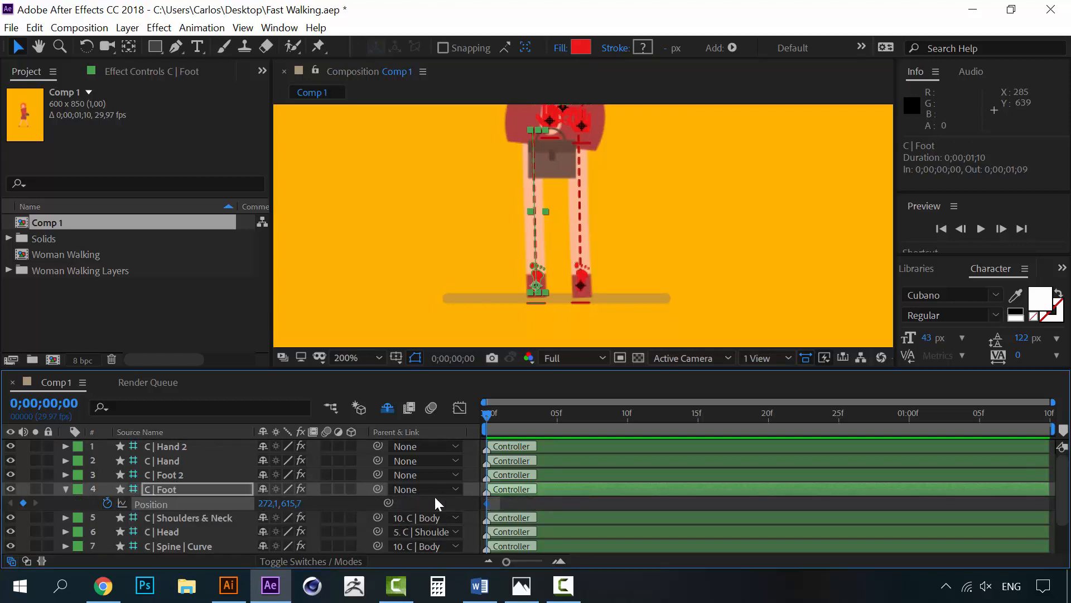
pyautogui.rightClick(487, 503)
pyautogui.moveTo(594, 492)
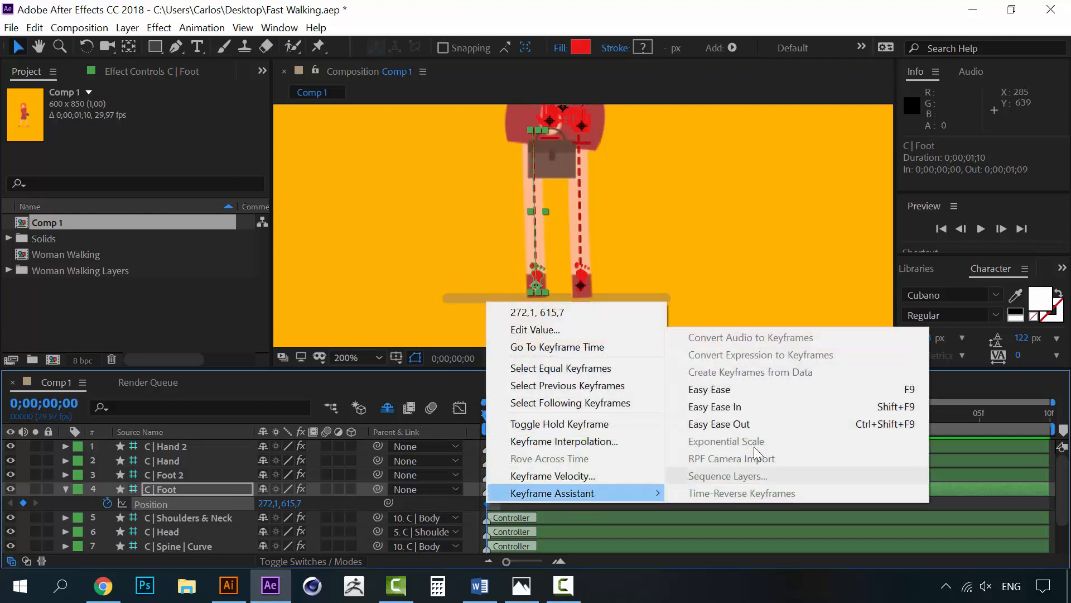
pyautogui.click(763, 394)
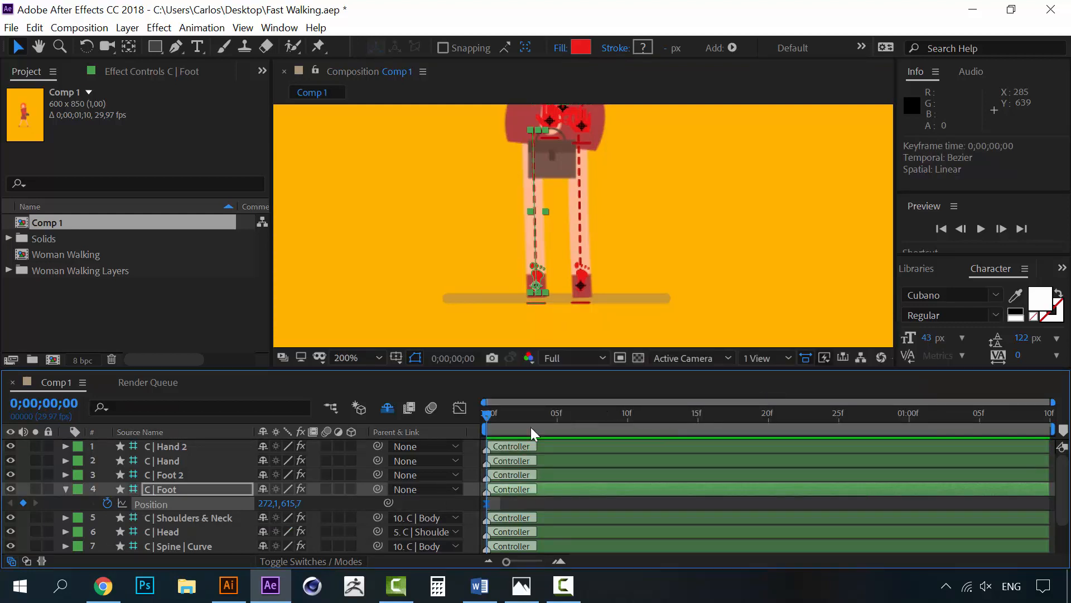
# - Nudge the C | Foot controller backward along the ground to position 242,1, 616,2 at frame 0
pyautogui.press('Down')
pyautogui.press('Left')
pyautogui.press('Left')
pyautogui.press('Left')
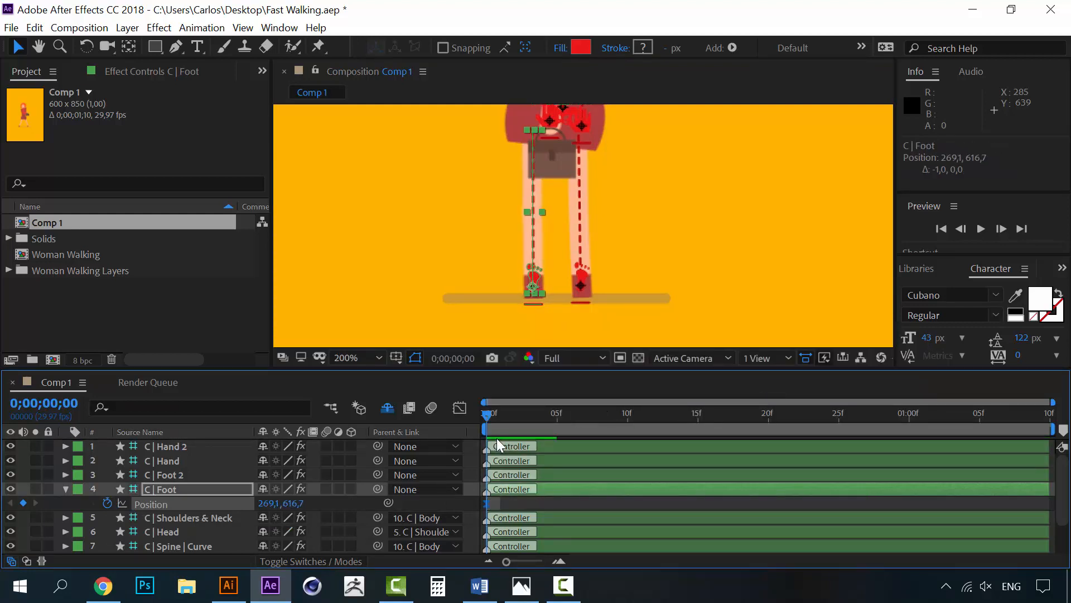
pyautogui.press('Left')
pyautogui.press('Left')
pyautogui.press('Left')
pyautogui.press('Left')
pyautogui.press('Left')
pyautogui.press('Left')
pyautogui.press('Left')
pyautogui.press('Left')
pyautogui.press('Left')
pyautogui.press('Left')
pyautogui.press('Left')
pyautogui.press('Left')
pyautogui.press('Left')
pyautogui.press('Left')
pyautogui.press('Left')
pyautogui.press('Left')
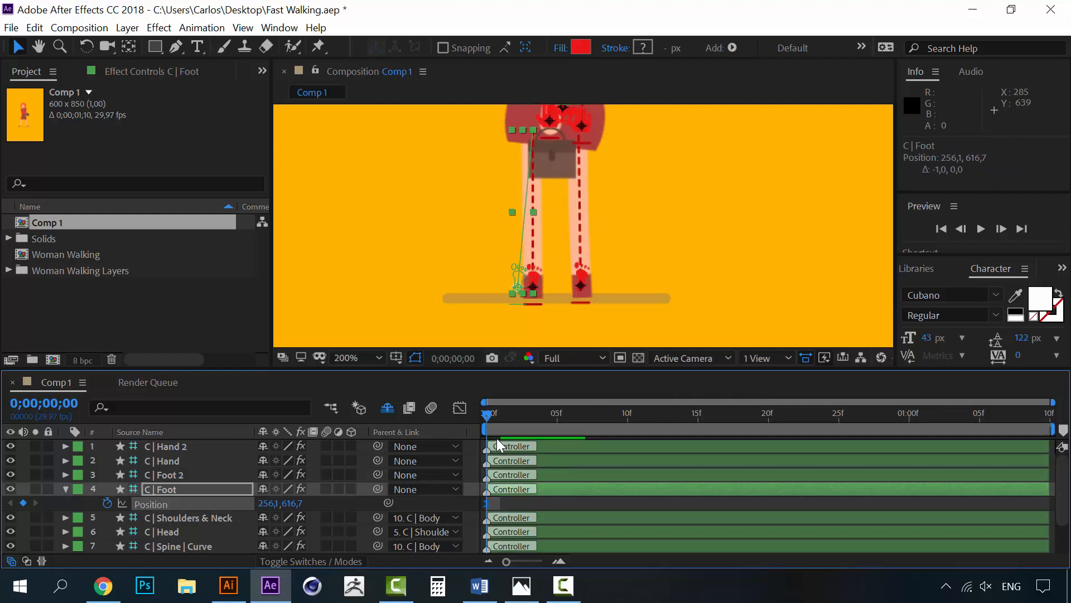
pyautogui.press('Left')
pyautogui.press('Left')
pyautogui.press('Left')
pyautogui.press('Left')
pyautogui.press('Left')
pyautogui.press('Left')
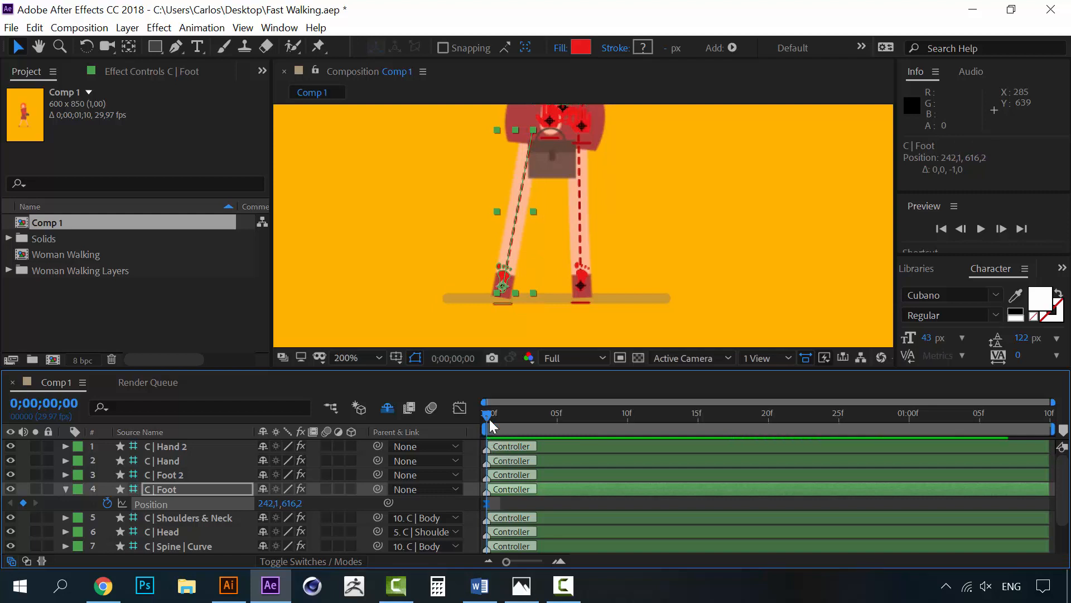
# - Keyframe the C | Foot controller lifted off the ground at frame 5 and forward at about 311,6, 611,2 at frame 10
pyautogui.moveTo(489, 420); pyautogui.dragTo(556, 393)
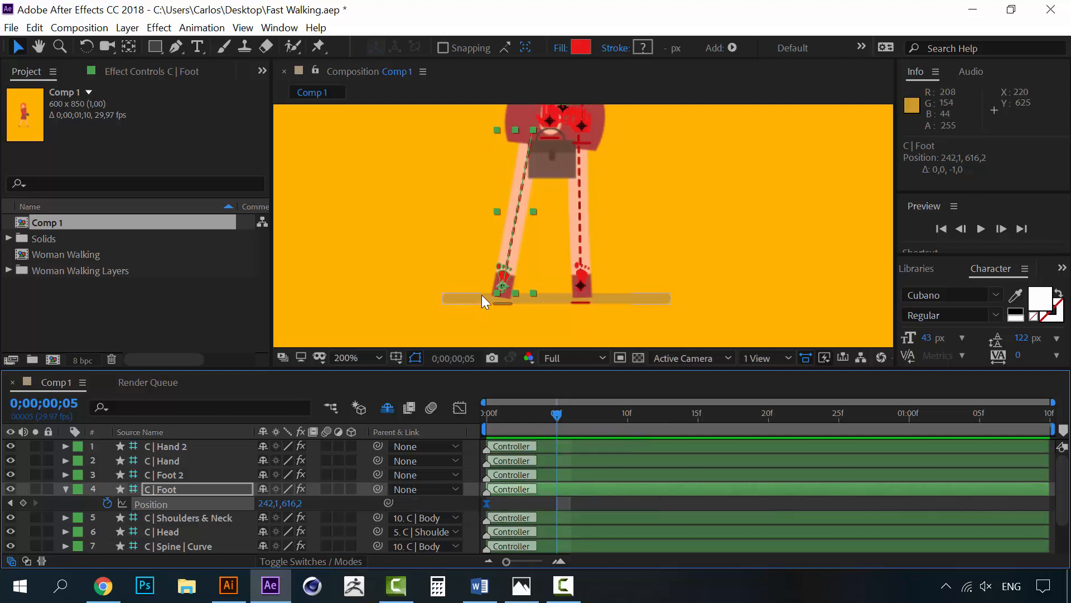
pyautogui.moveTo(503, 286); pyautogui.dragTo(581, 277)
pyautogui.click(627, 416)
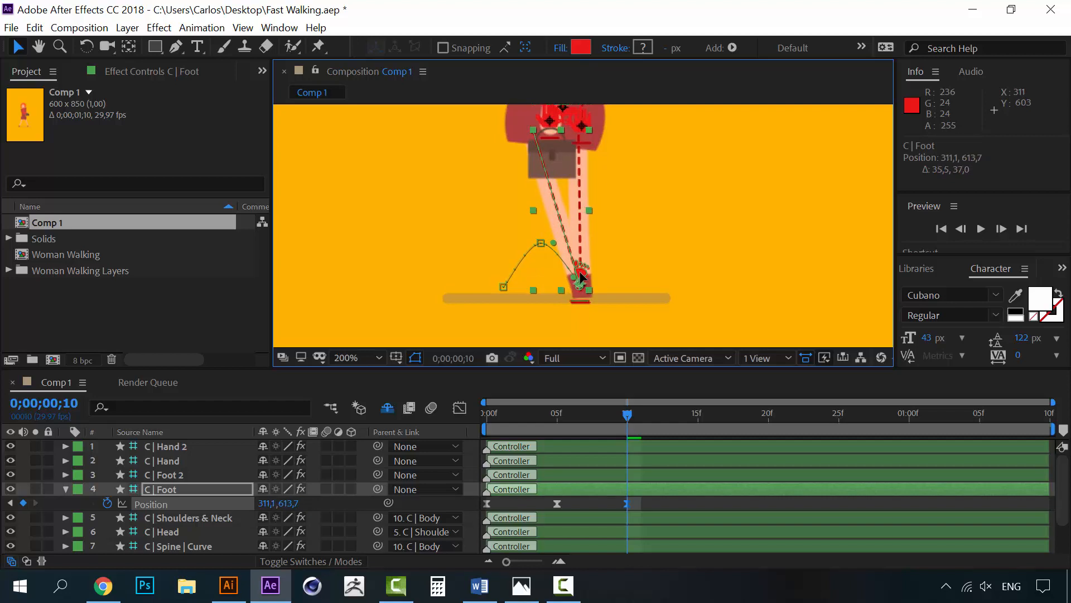
pyautogui.moveTo(580, 277); pyautogui.dragTo(581, 274)
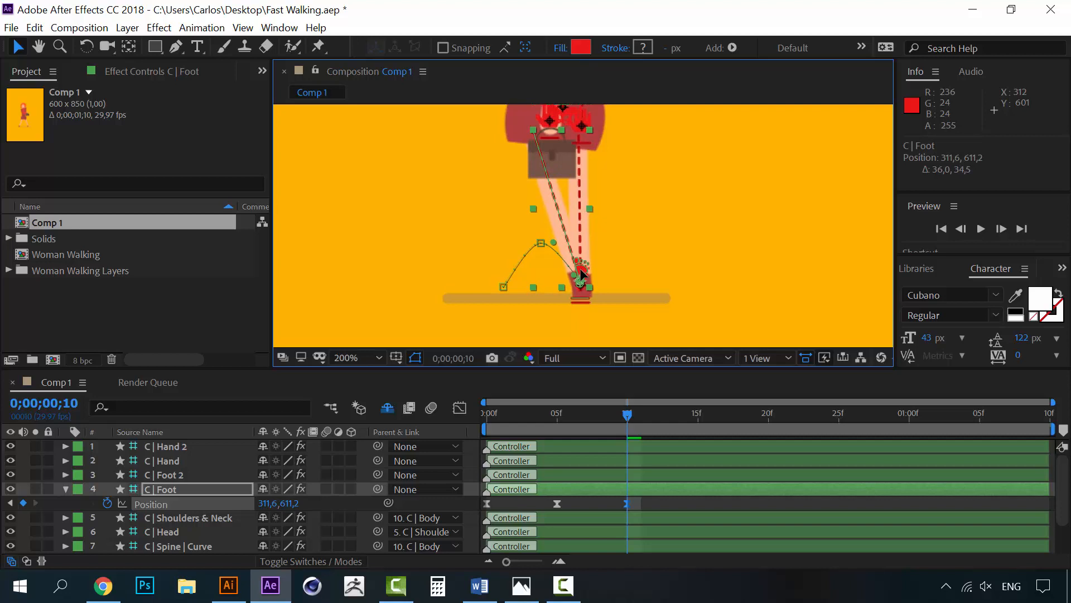
# - Copy the C | Foot controller's Position keyframe from frame 0 to frame 20 and preview the foot motion
pyautogui.click(697, 416)
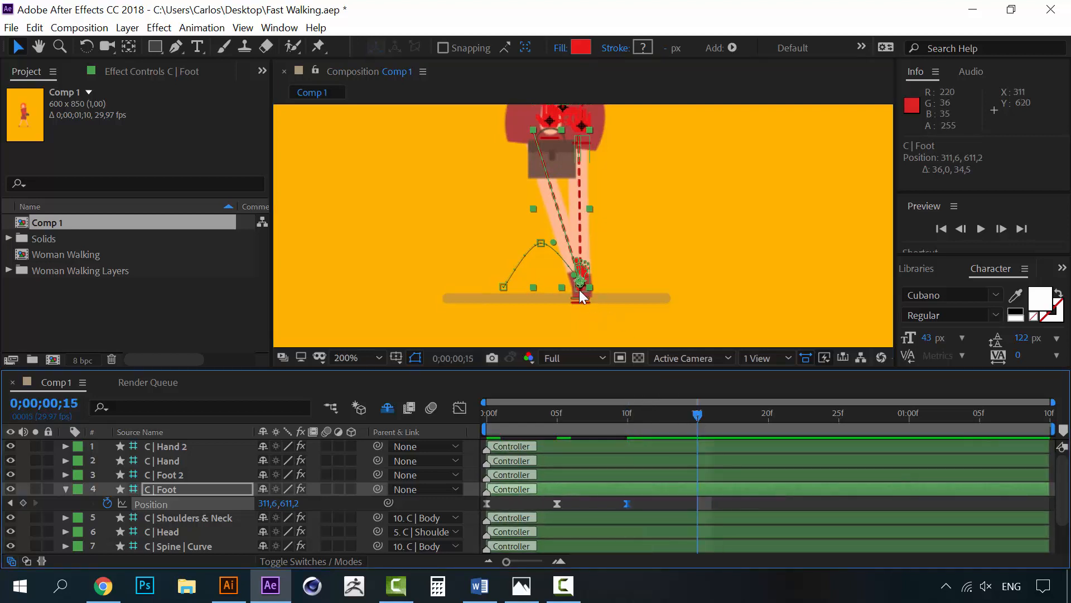
pyautogui.click(769, 417)
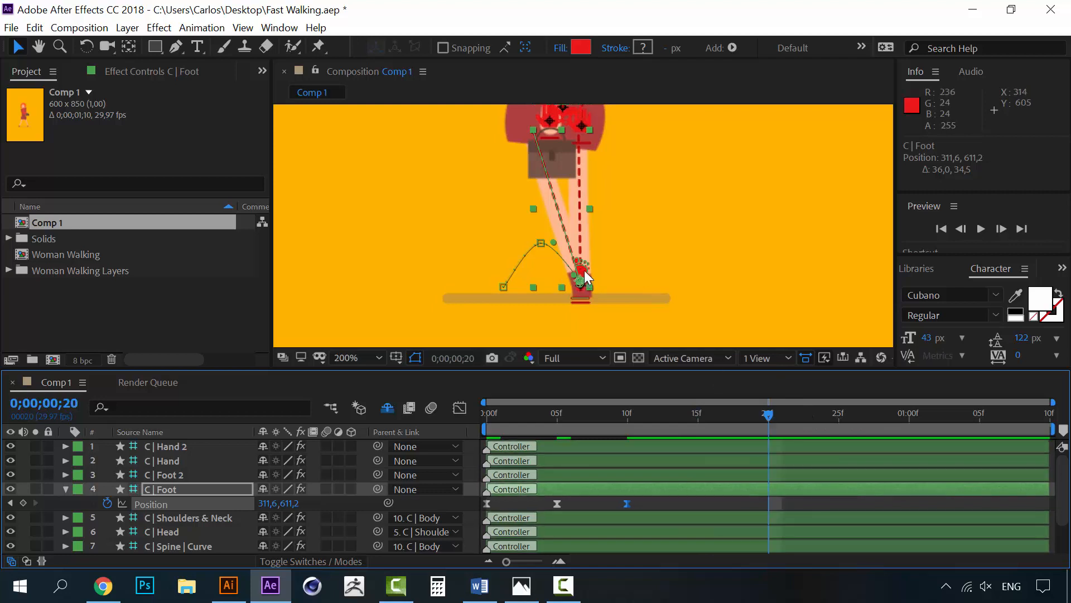
pyautogui.click(487, 504)
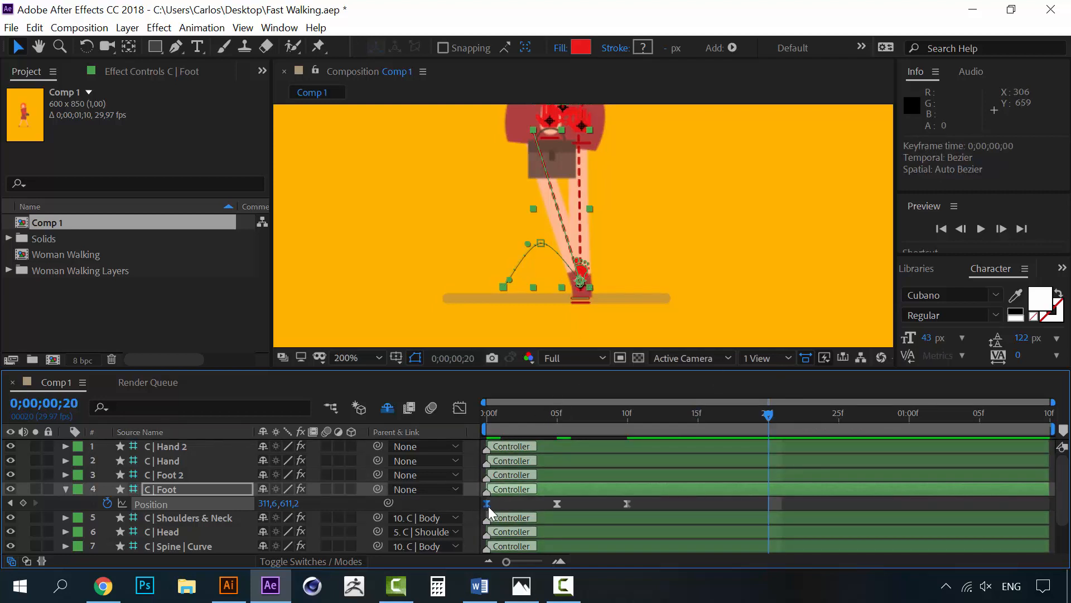
pyautogui.hotkey('ctrl', 'c')
pyautogui.hotkey('ctrl', 'v')
pyautogui.moveTo(699, 417); pyautogui.dragTo(484, 420)
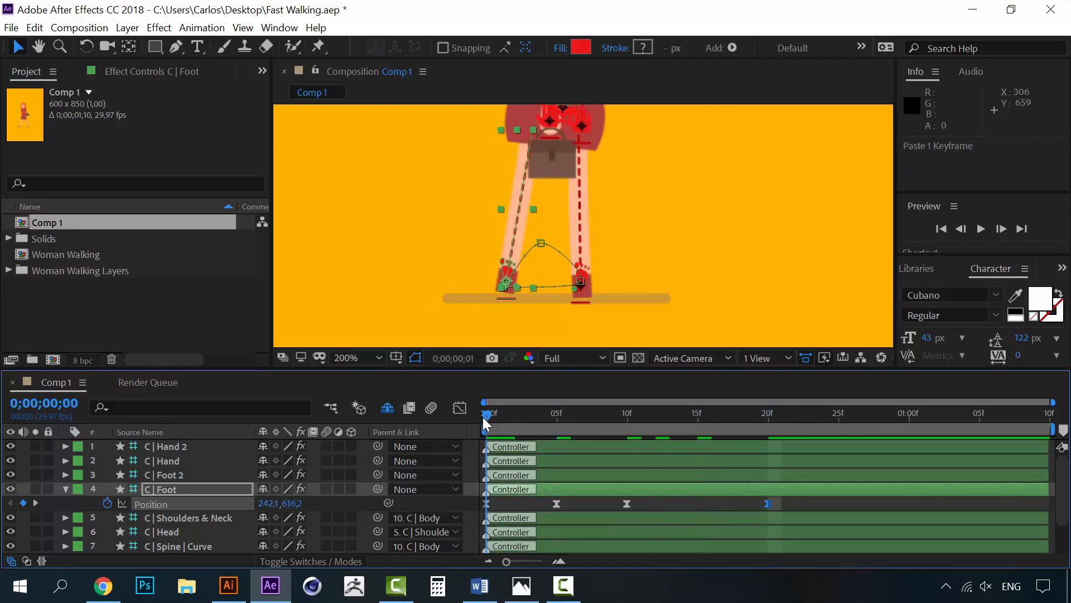
pyautogui.press('space')
pyautogui.click(526, 418)
pyautogui.press('space')
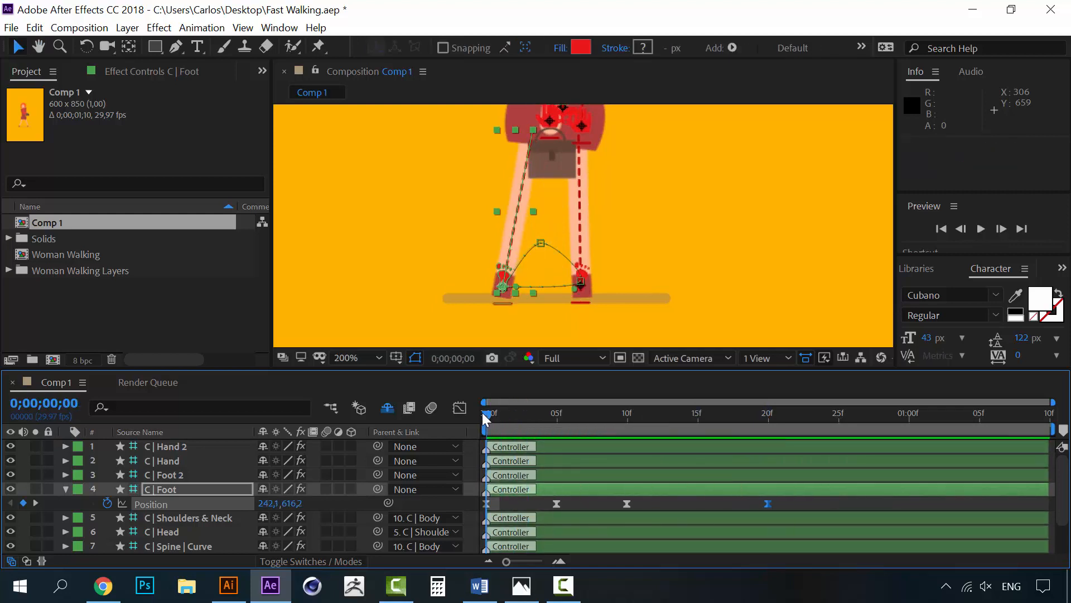
# - Copy the C | Foot Position keyframes at frames 5 and 10 and paste them starting at frame 25
pyautogui.moveTo(754, 414); pyautogui.dragTo(839, 415)
pyautogui.moveTo(642, 509); pyautogui.dragTo(524, 513)
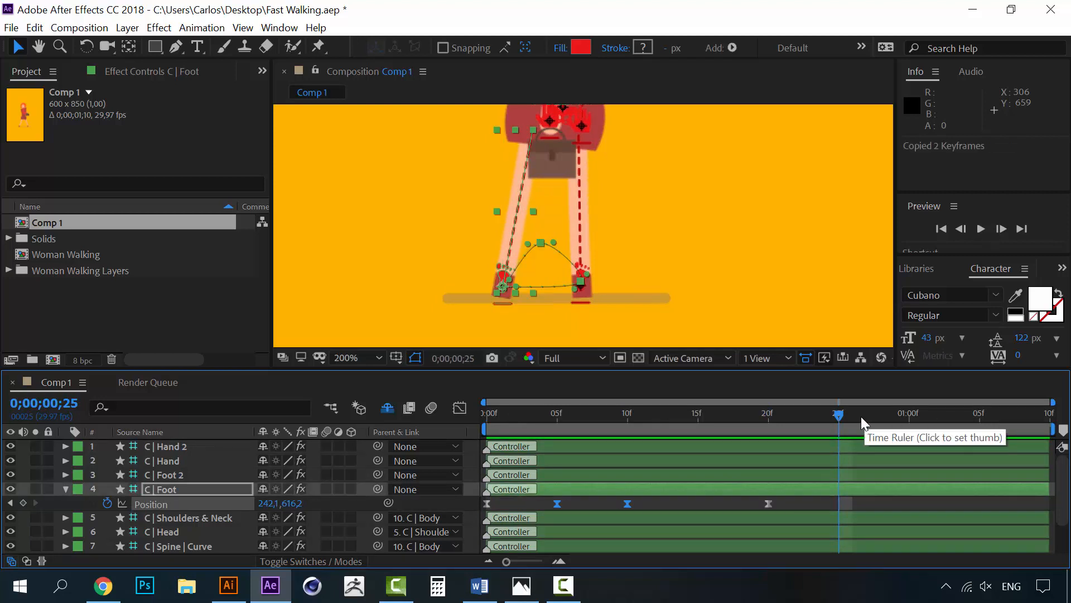
pyautogui.hotkey('ctrl', 'v')
# - Copy the first C | Foot Position keyframe to 0;00;01;09 and play back the animation
pyautogui.press('pagedown')
pyautogui.press('pagedown')
pyautogui.moveTo(887, 414); pyautogui.dragTo(981, 413)
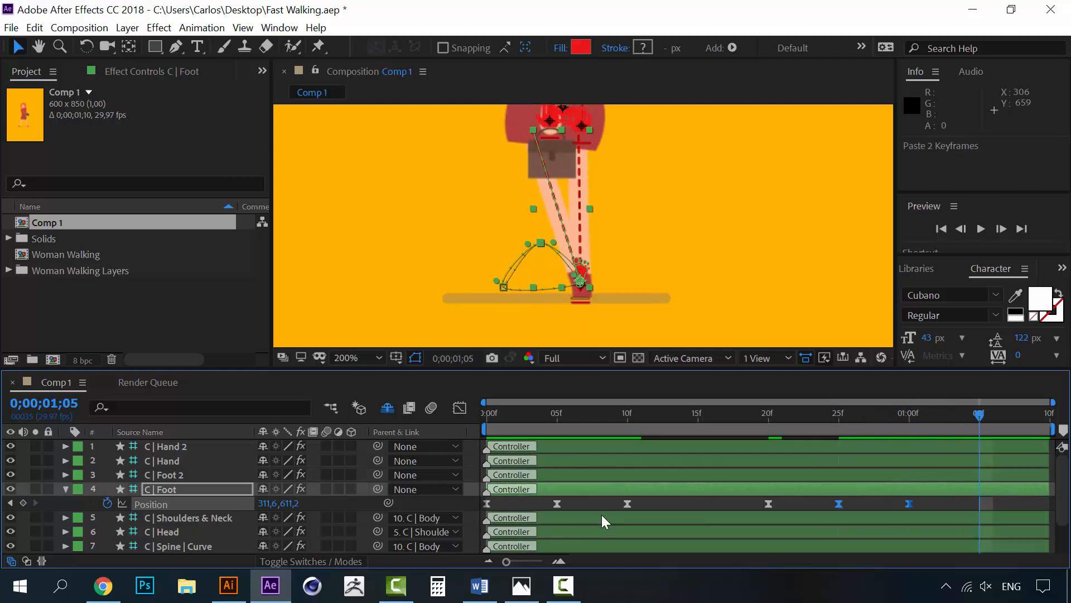
pyautogui.press('pagedown')
pyautogui.press('pagedown')
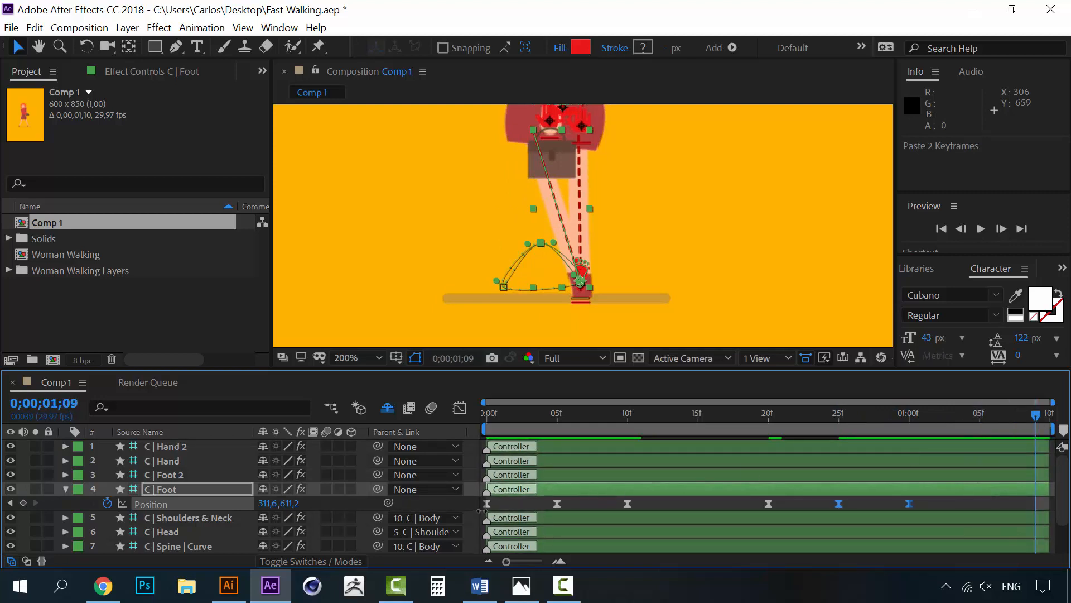
pyautogui.click(488, 503)
pyautogui.hotkey('ctrl', 'c')
pyautogui.hotkey('ctrl', 'v')
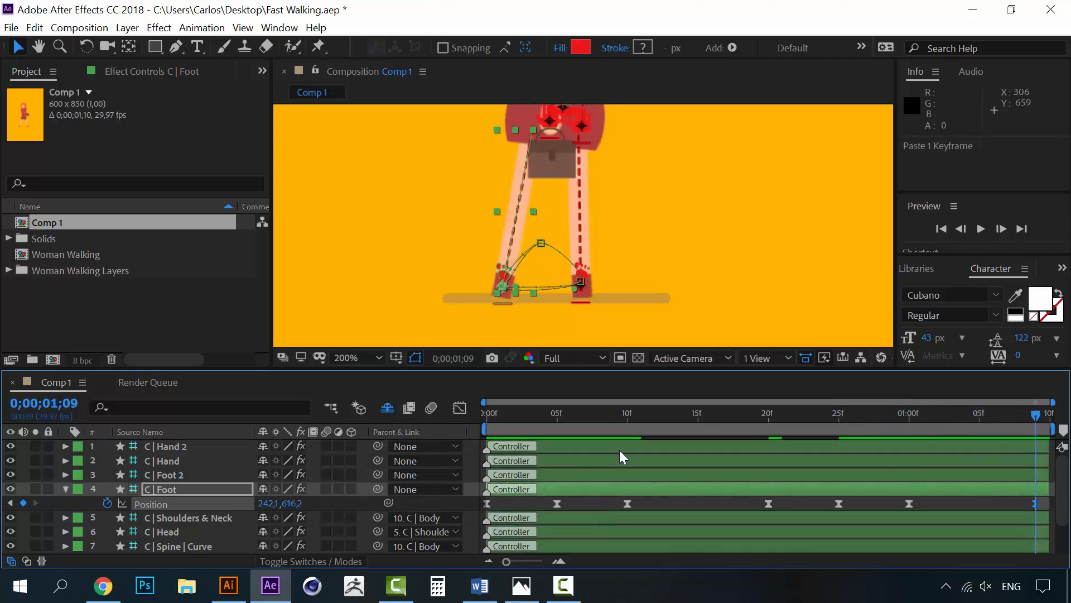
pyautogui.press('space')
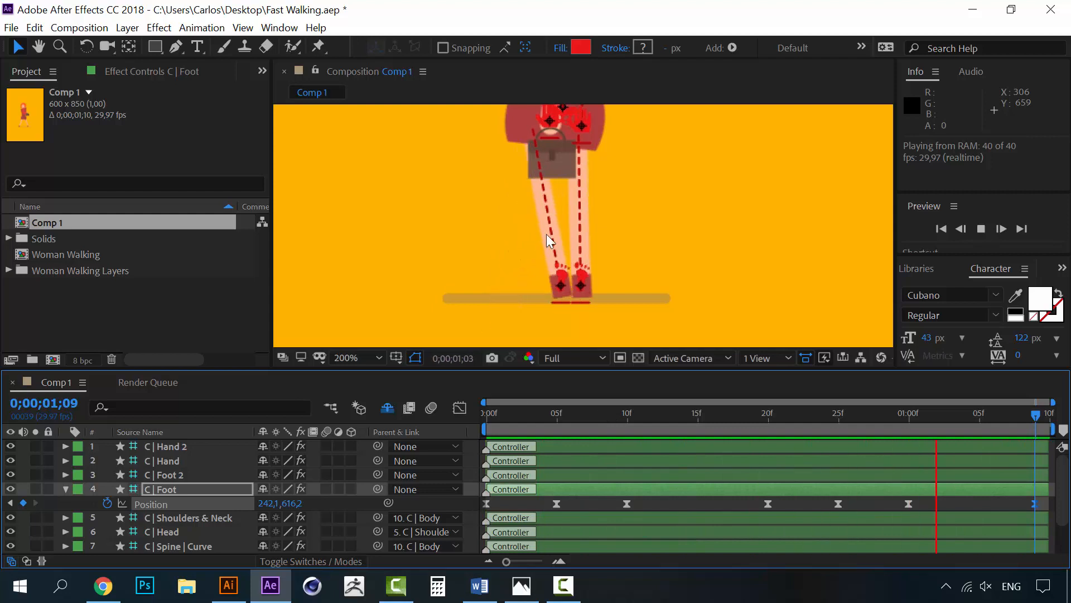
pyautogui.press('space')
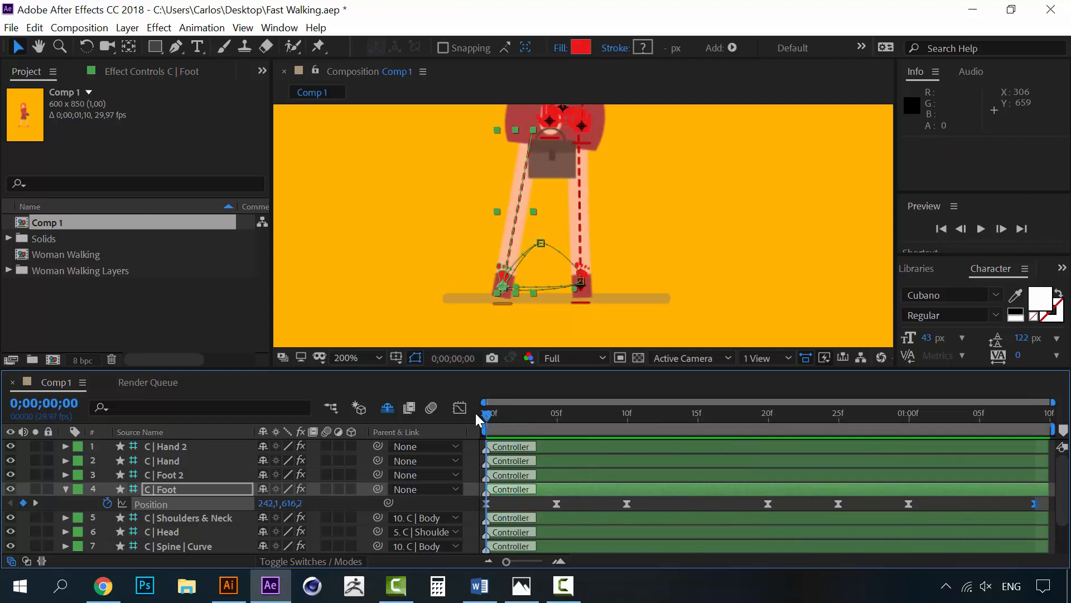
# - Add a Position keyframe to the C | Foot 2 controller at 0;00;00;00 and apply Easy Ease to it
pyautogui.click(151, 480)
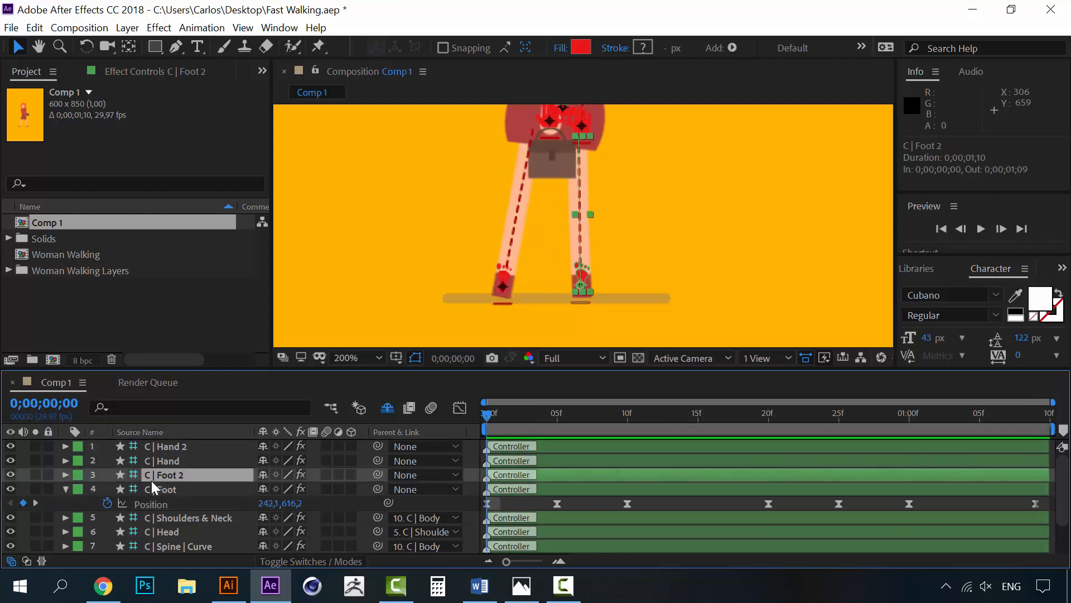
pyautogui.press('p')
pyautogui.click(111, 488)
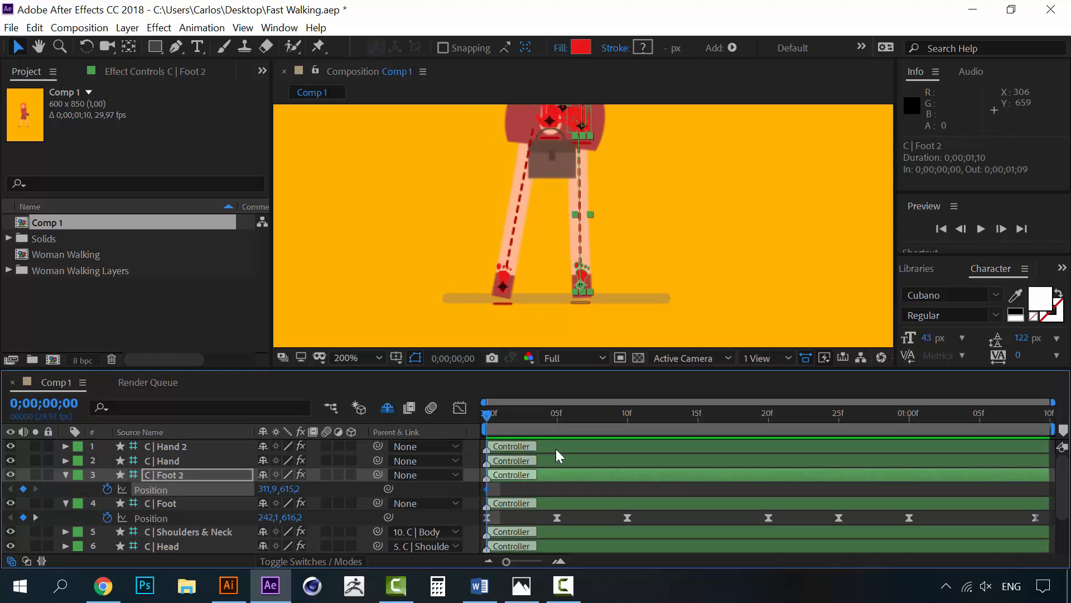
pyautogui.rightClick(485, 488)
pyautogui.moveTo(640, 477)
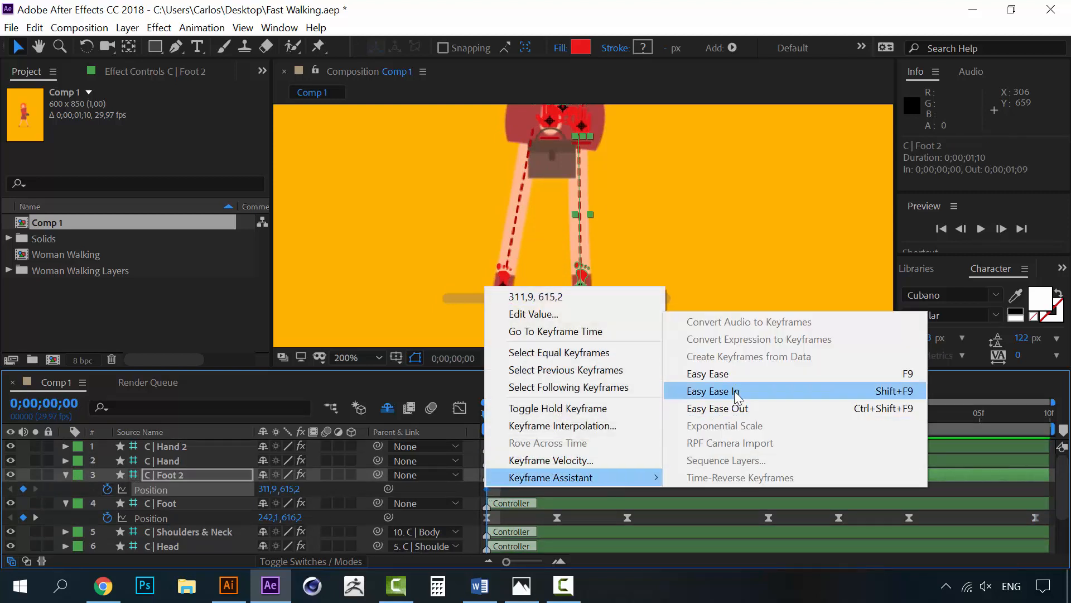
pyautogui.click(734, 377)
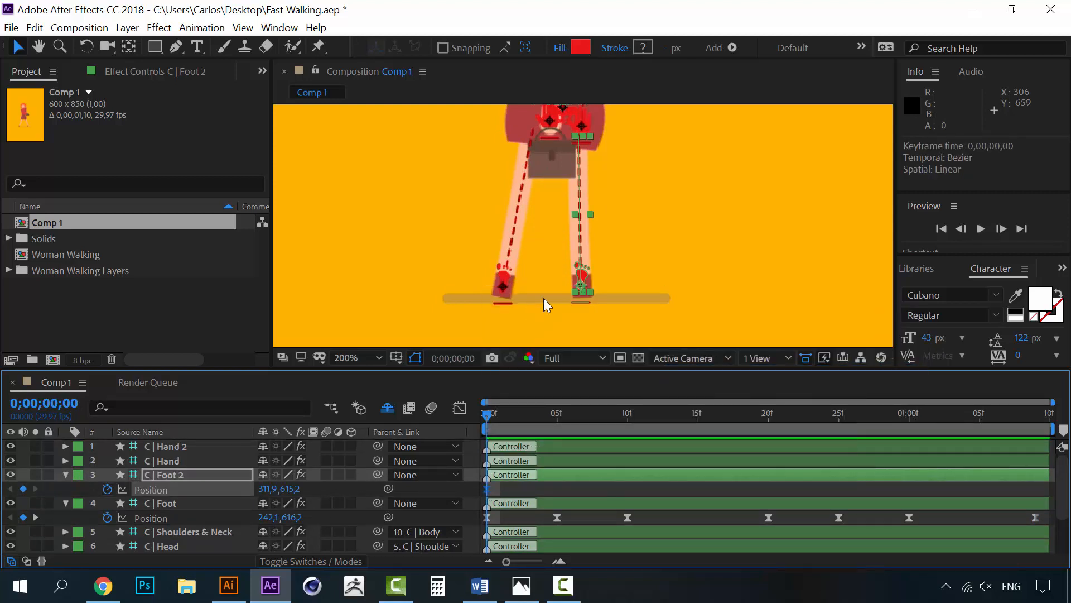
# - Position the C | Foot 2 controller forward at about 345,9, 615,2 at frame 0 and backward at about 264,4, 615,2 at frame 10
pyautogui.moveTo(581, 285); pyautogui.dragTo(618, 274)
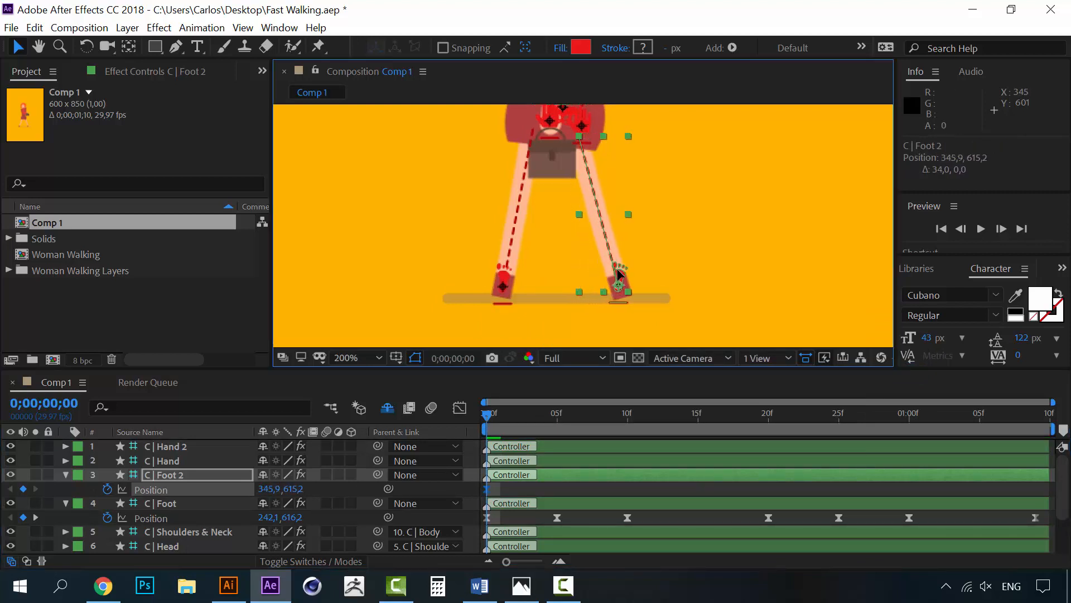
pyautogui.click(557, 414)
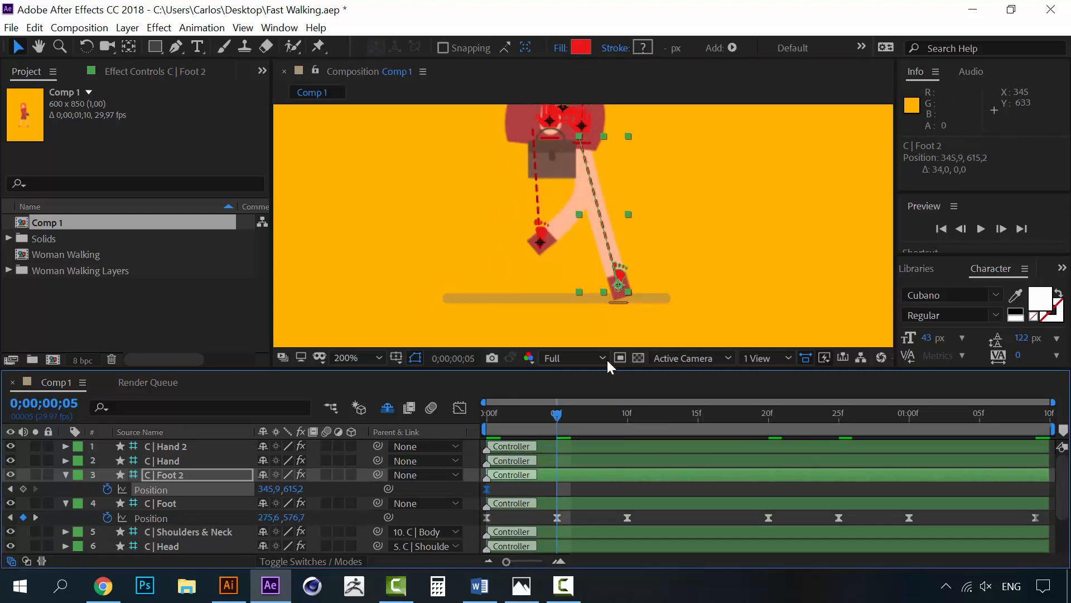
pyautogui.click(627, 413)
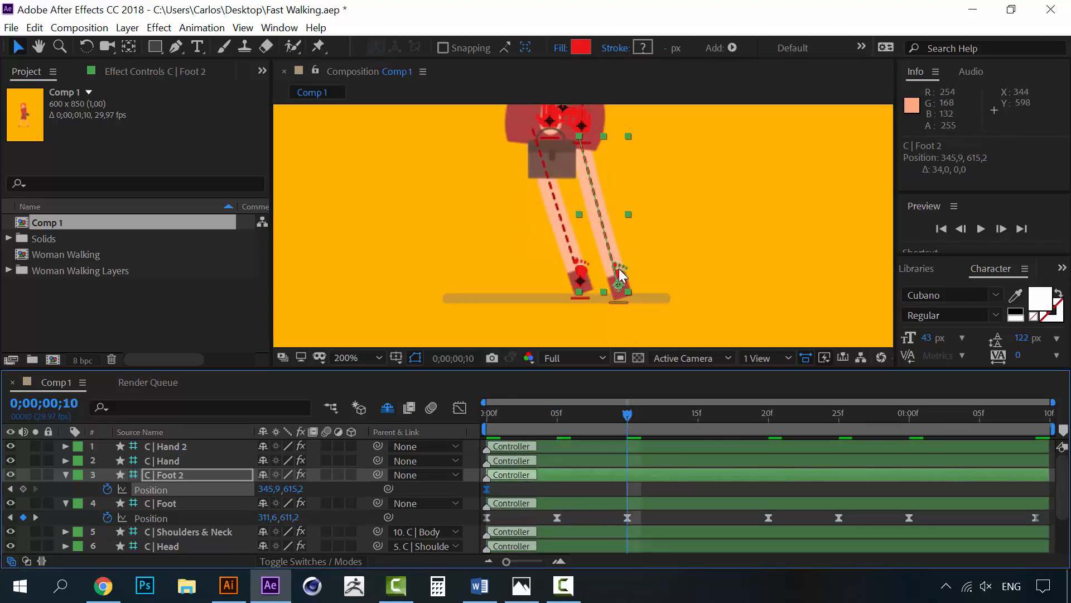
pyautogui.moveTo(620, 275); pyautogui.dragTo(527, 267)
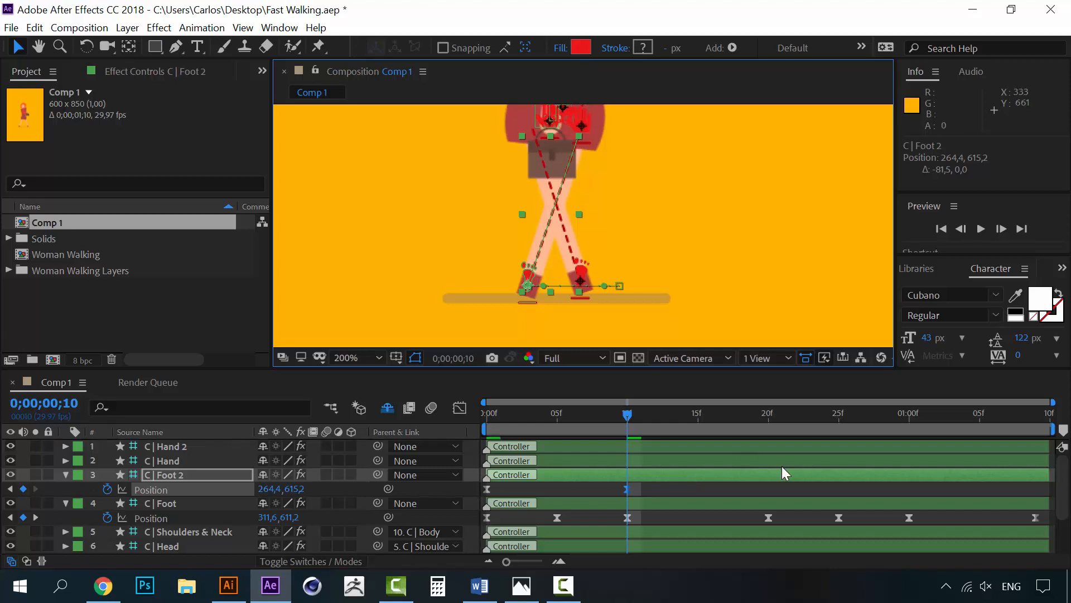
# - Keyframe C | Foot 2 lifted at about 326,4, 580,2 at frame 15 and copy its first Position keyframe to frame 20
pyautogui.click(698, 415)
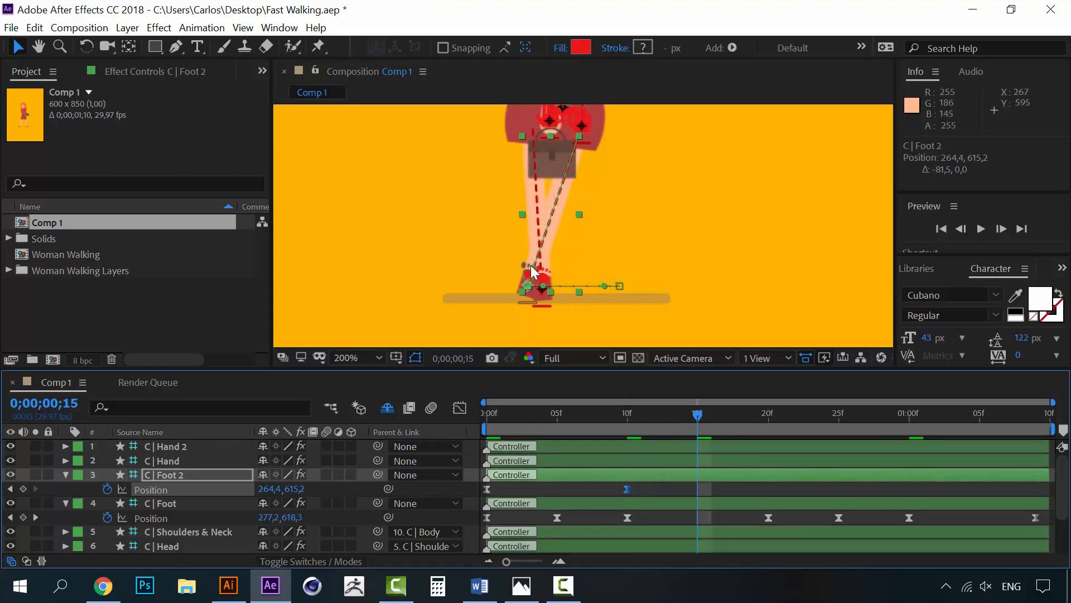
pyautogui.moveTo(535, 267); pyautogui.dragTo(599, 231)
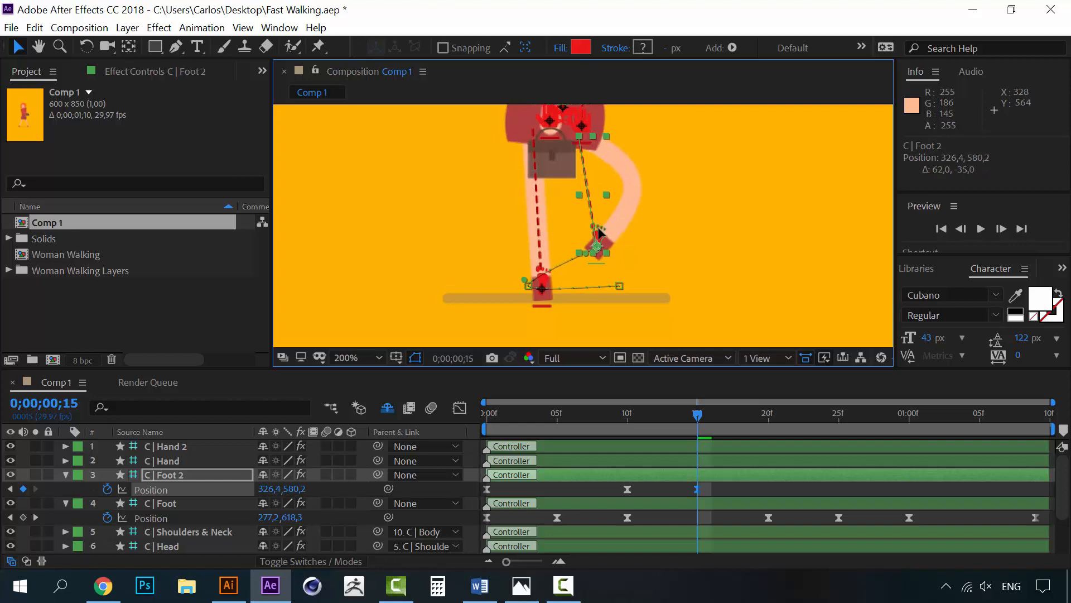
pyautogui.click(768, 417)
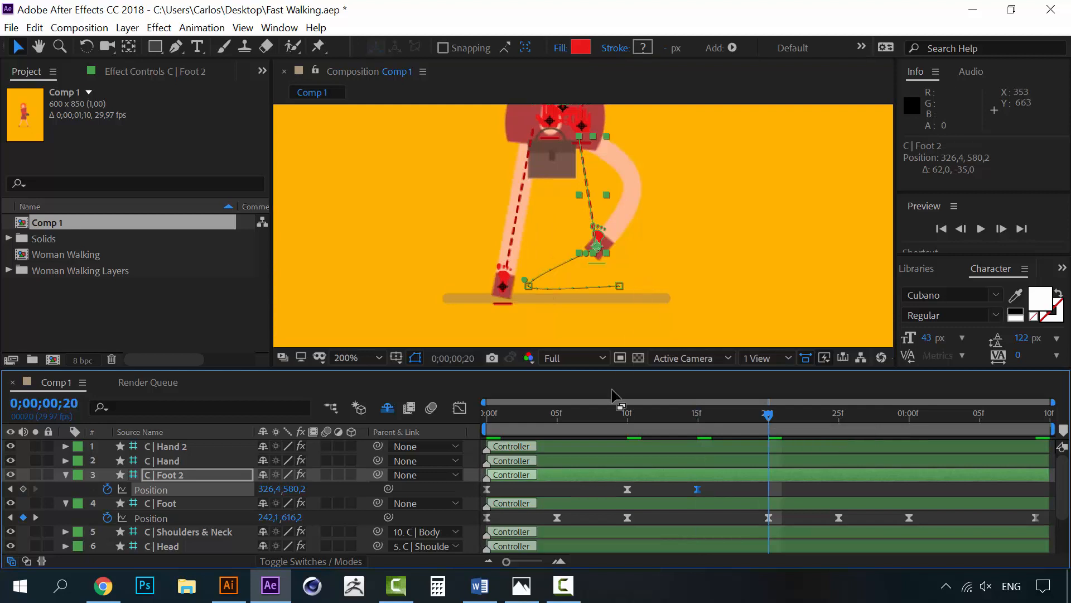
pyautogui.click(487, 489)
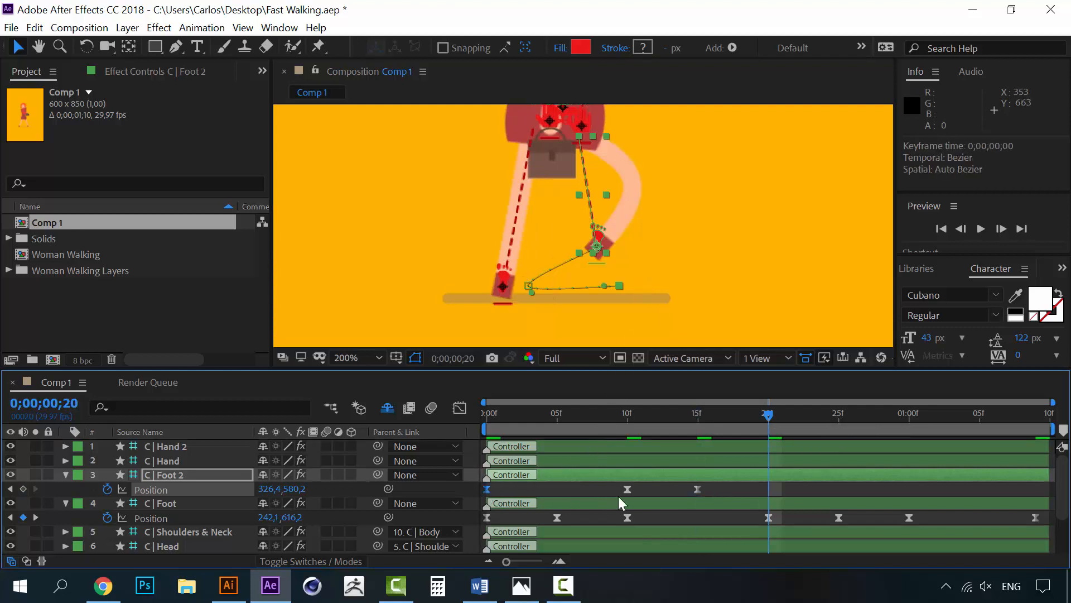
pyautogui.hotkey('ctrl', 'v')
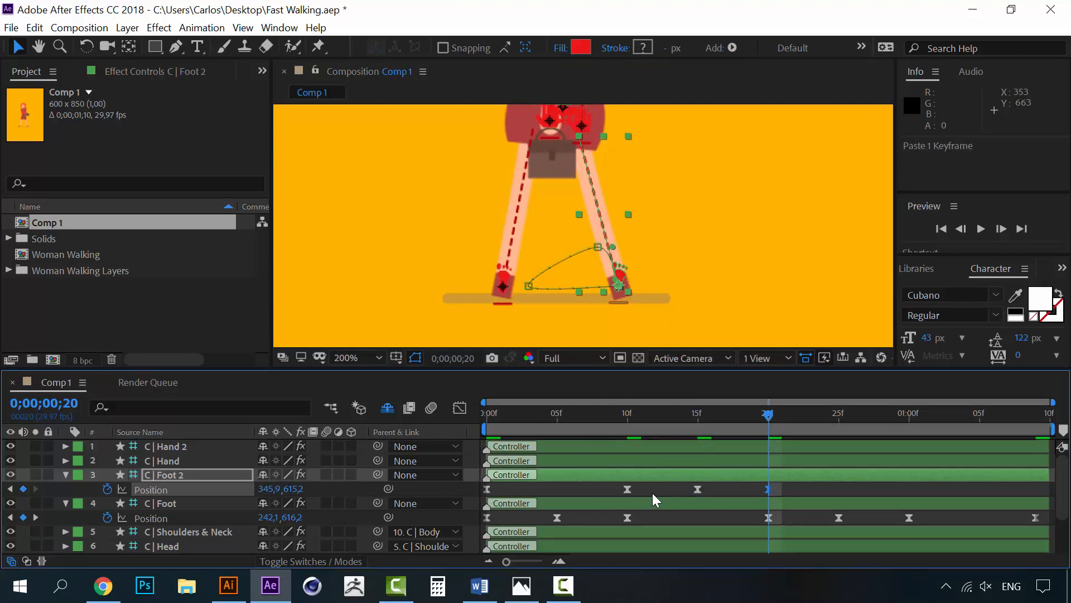
# - Copy the C | Foot 2 Position keyframes at frames 10 and 15 and paste them starting at 0;00;01;00
pyautogui.moveTo(715, 483); pyautogui.dragTo(611, 487)
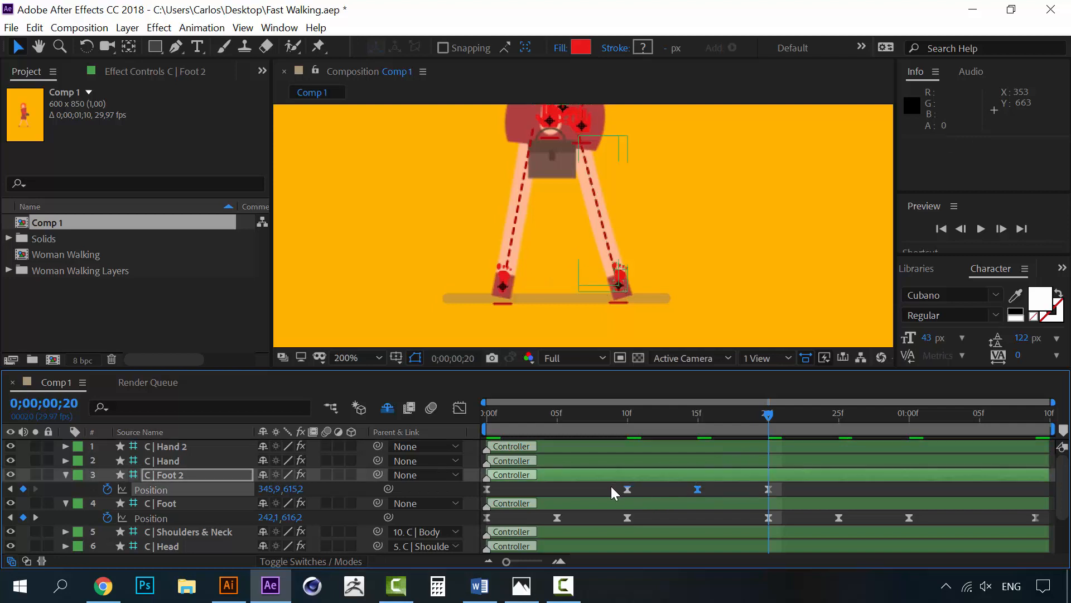
pyautogui.hotkey('ctrl', 'c')
pyautogui.click(909, 417)
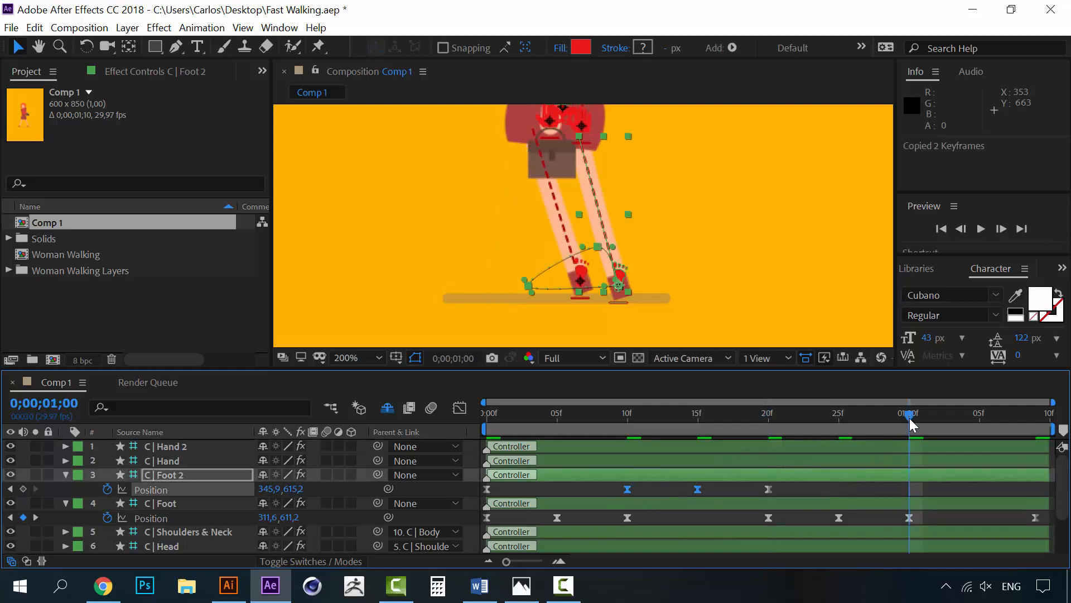
pyautogui.hotkey('ctrl', 'v')
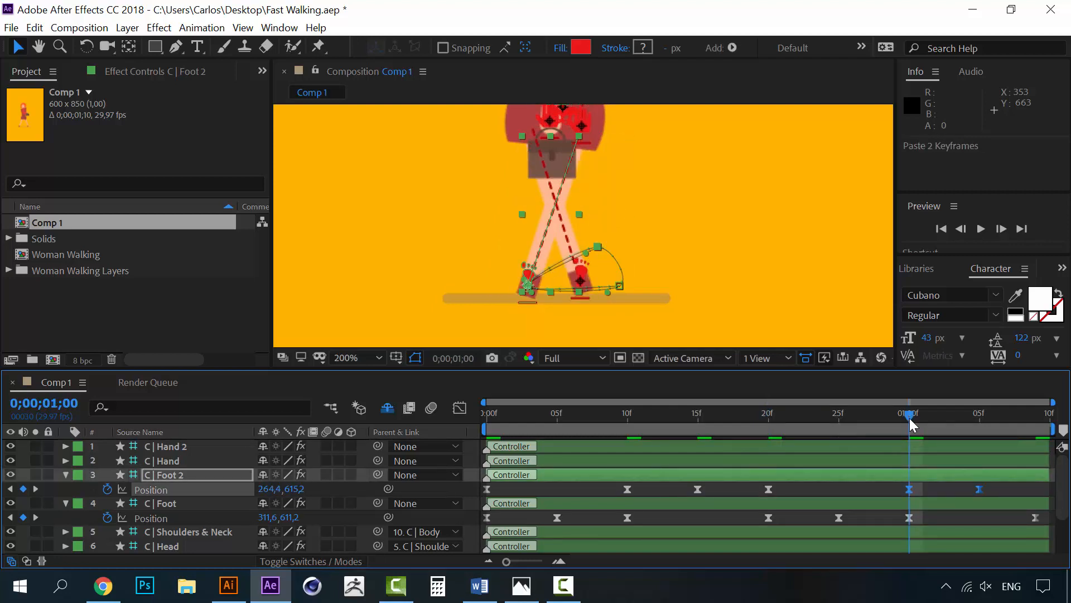
# - Copy the C | Foot 2 Position keyframe from frame 20 to 0;00;01;09, preview the walk and return to frame 0
pyautogui.click(769, 491)
pyautogui.hotkey('ctrl', 'c')
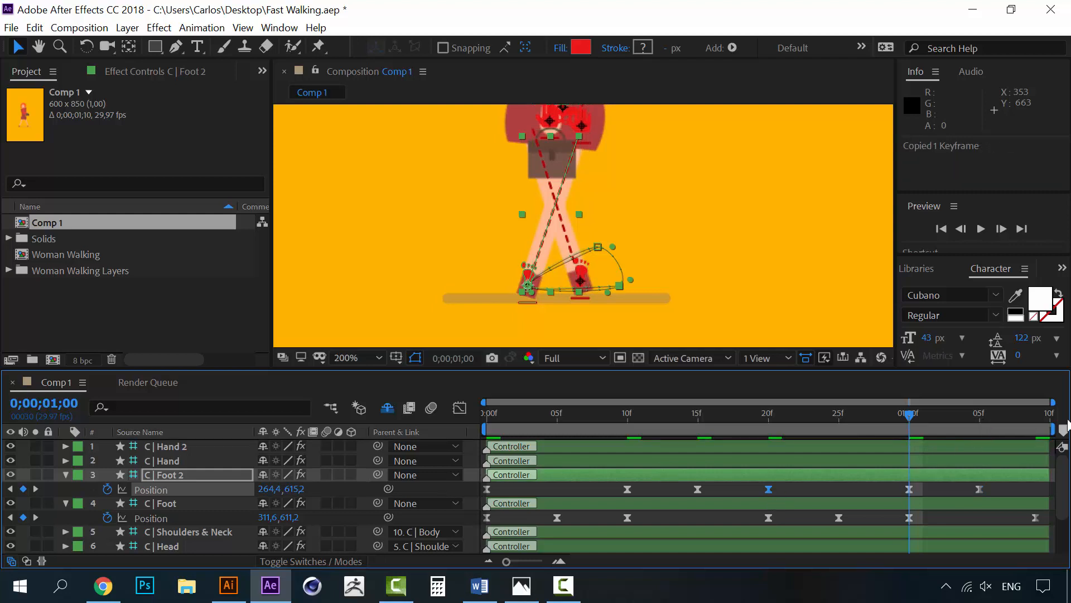
pyautogui.click(1036, 415)
pyautogui.hotkey('ctrl', 'v')
pyautogui.press('space')
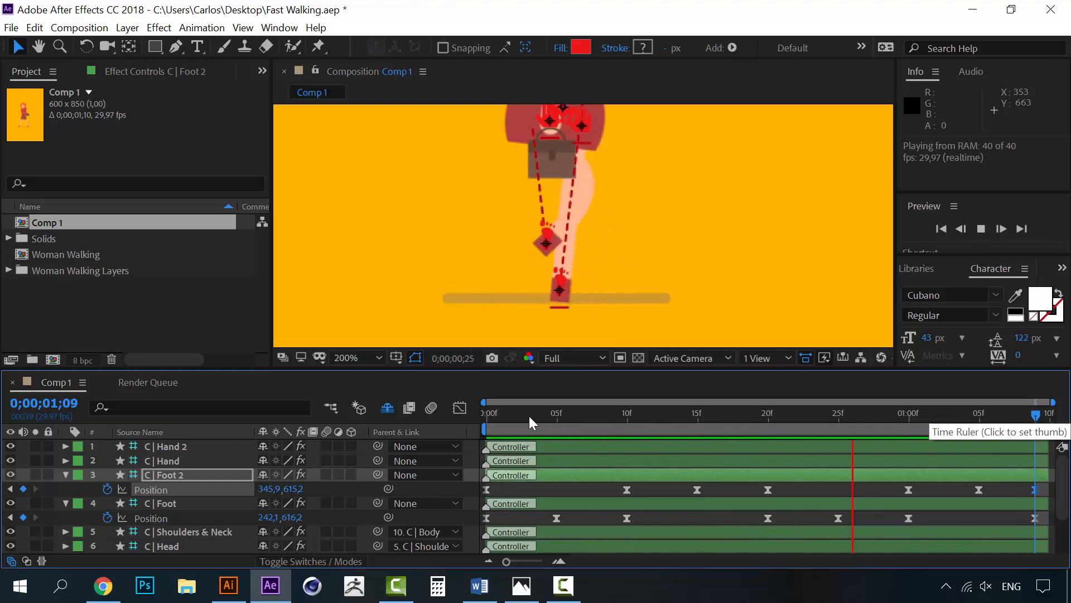
pyautogui.click(483, 415)
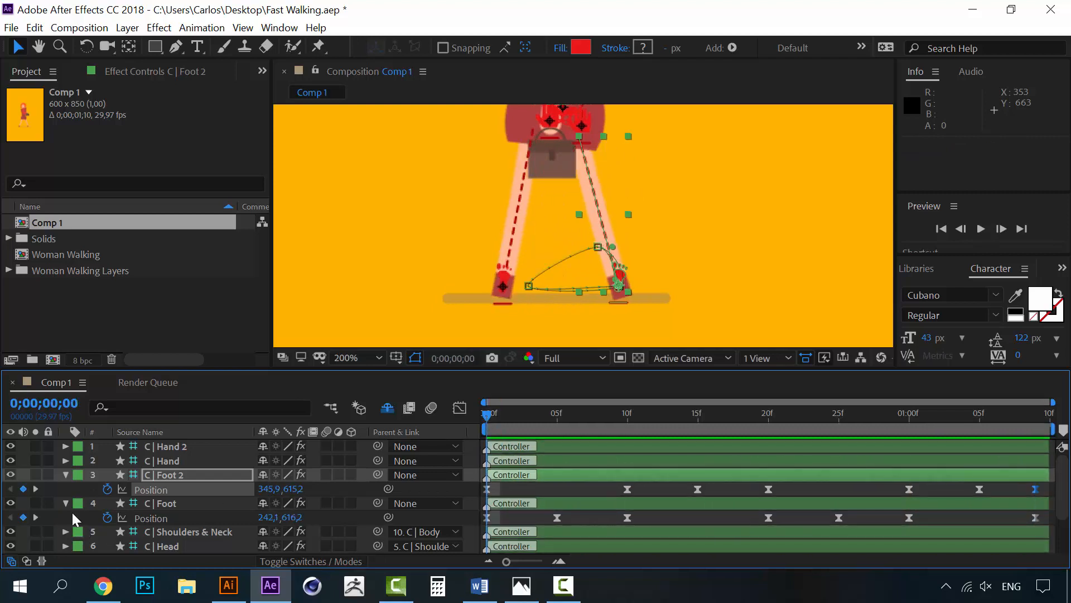
# - Collapse the C | Foot 2 and C | Foot layers and show only the Position property of the C | Body controller
pyautogui.click(68, 476)
pyautogui.click(68, 488)
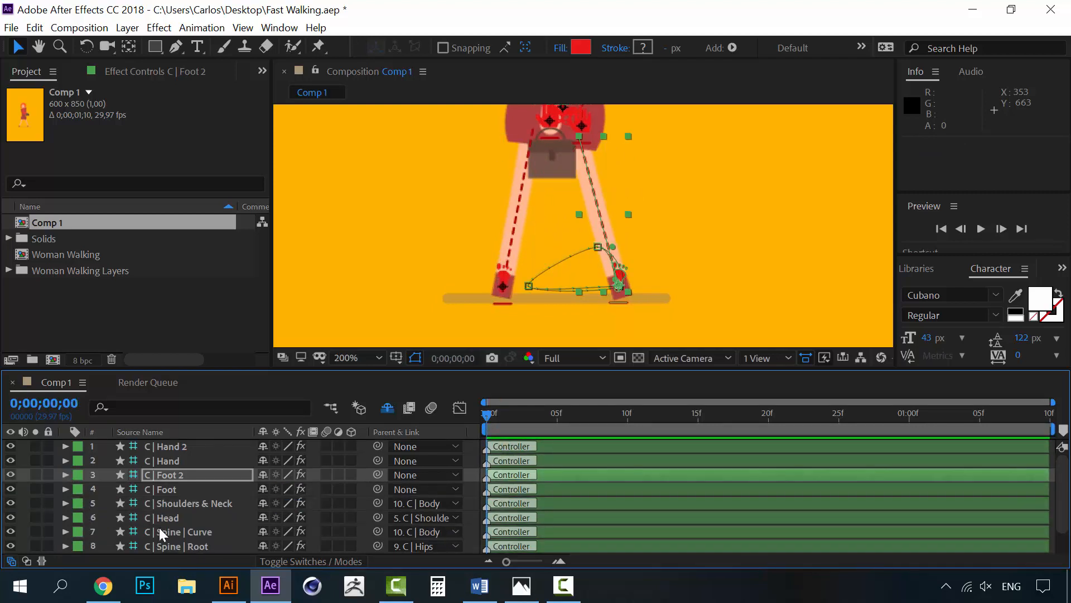
pyautogui.scroll(-1, 159, 528)
pyautogui.click(159, 544)
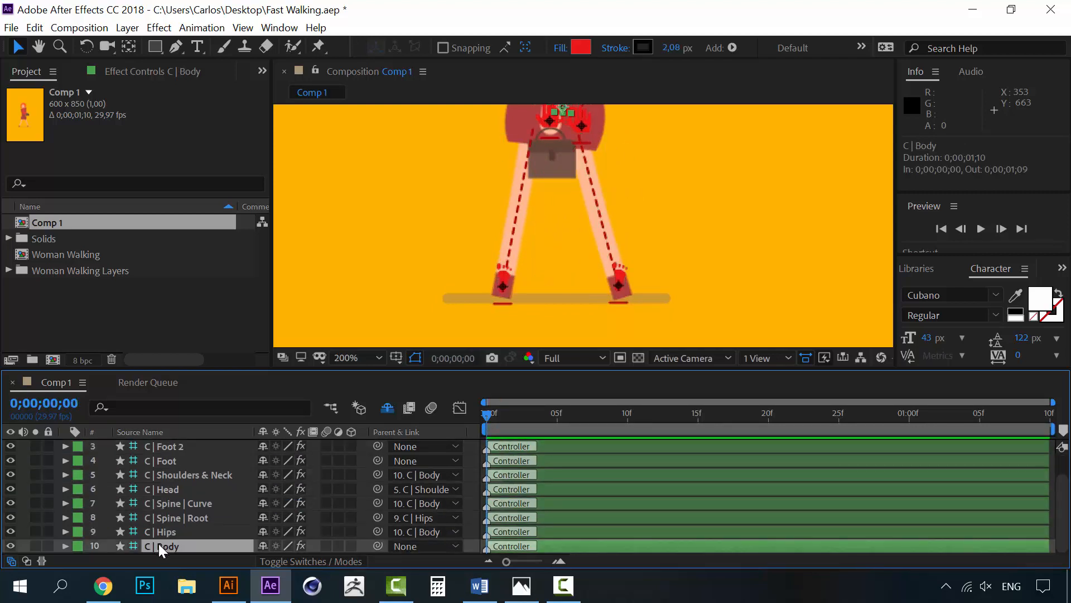
pyautogui.press('p')
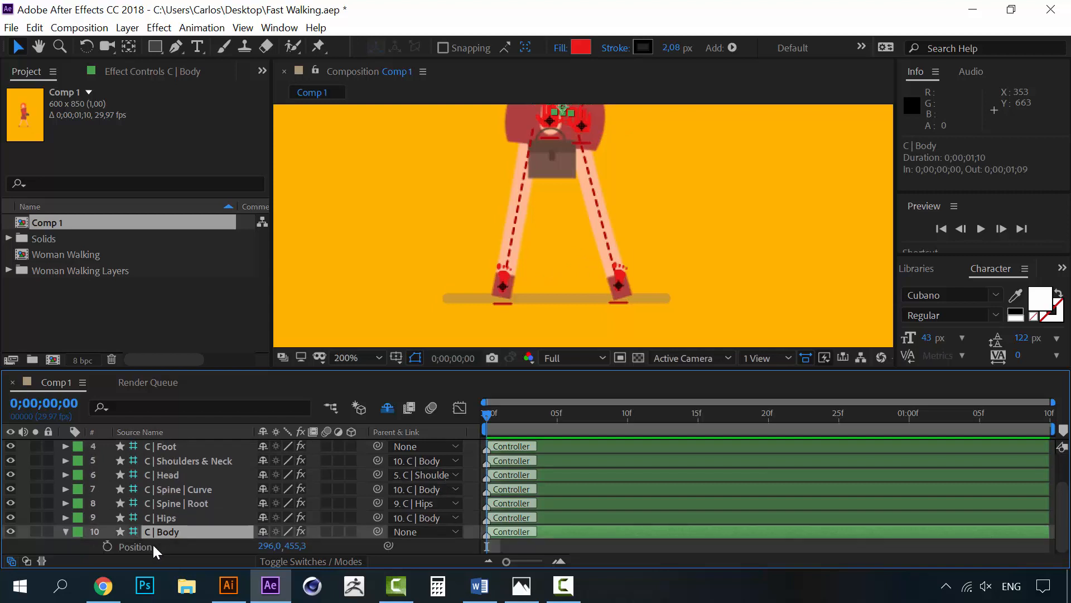
pyautogui.scroll(-1, 481, 202)
pyautogui.press('space')
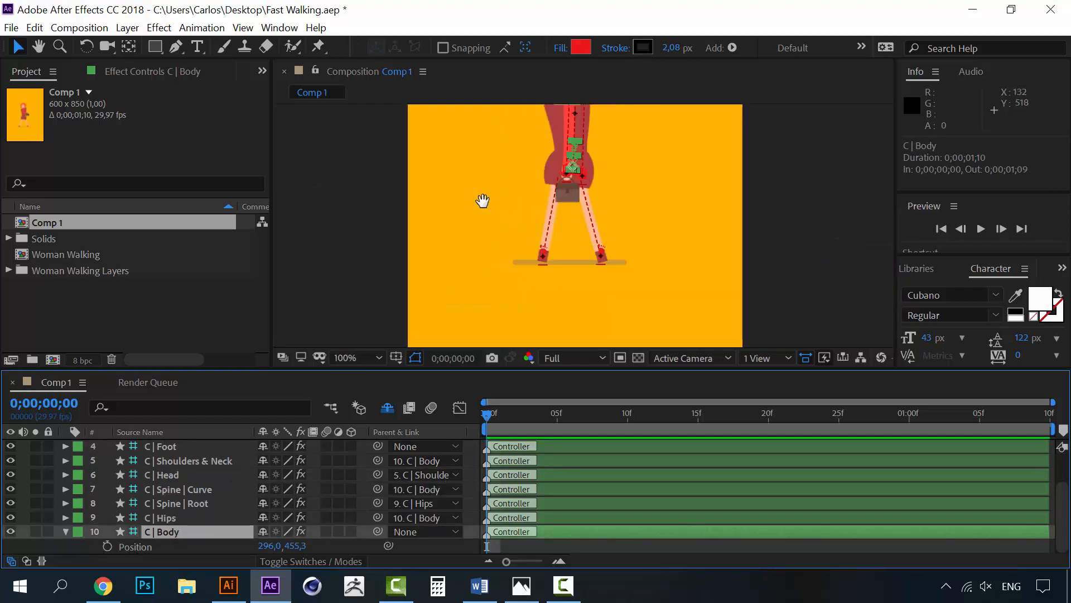
pyautogui.moveTo(483, 201); pyautogui.dragTo(469, 263)
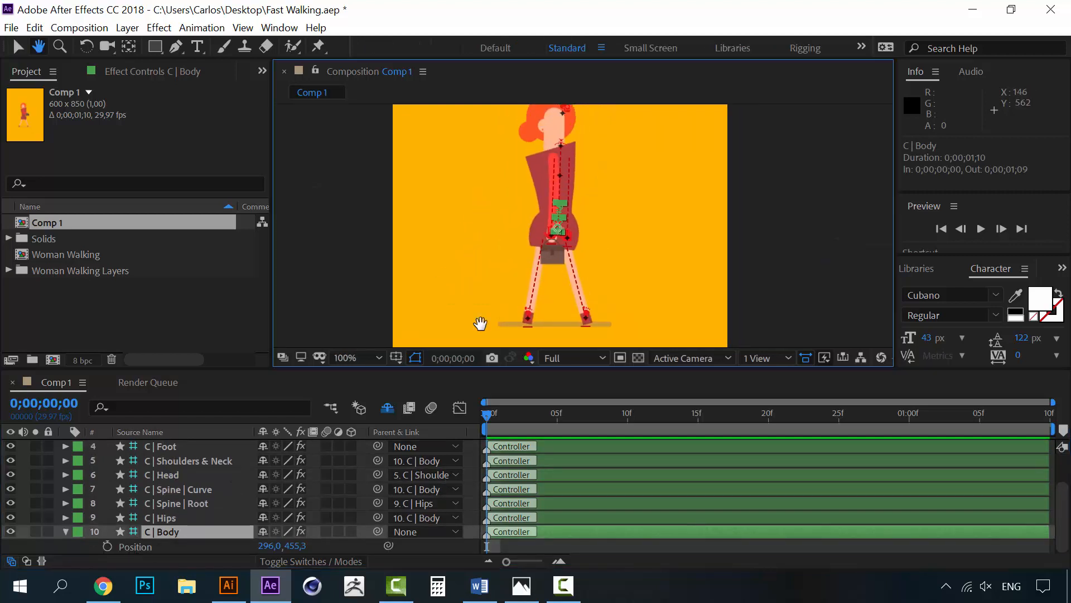
# - Add a C | Body Position keyframe at frame 5 and apply Easy Ease to it
pyautogui.click(556, 416)
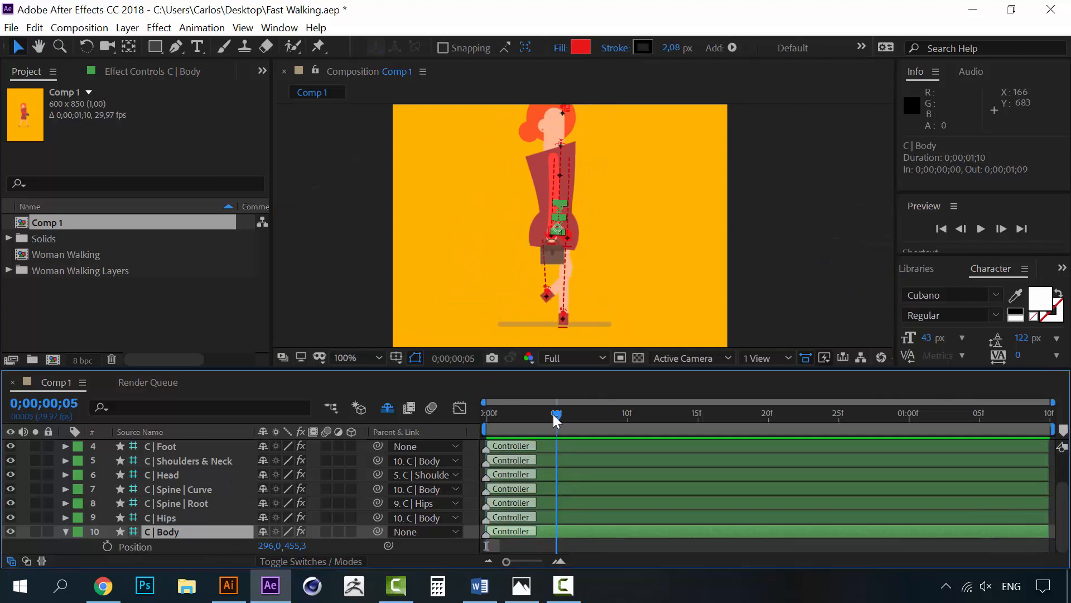
pyautogui.click(106, 545)
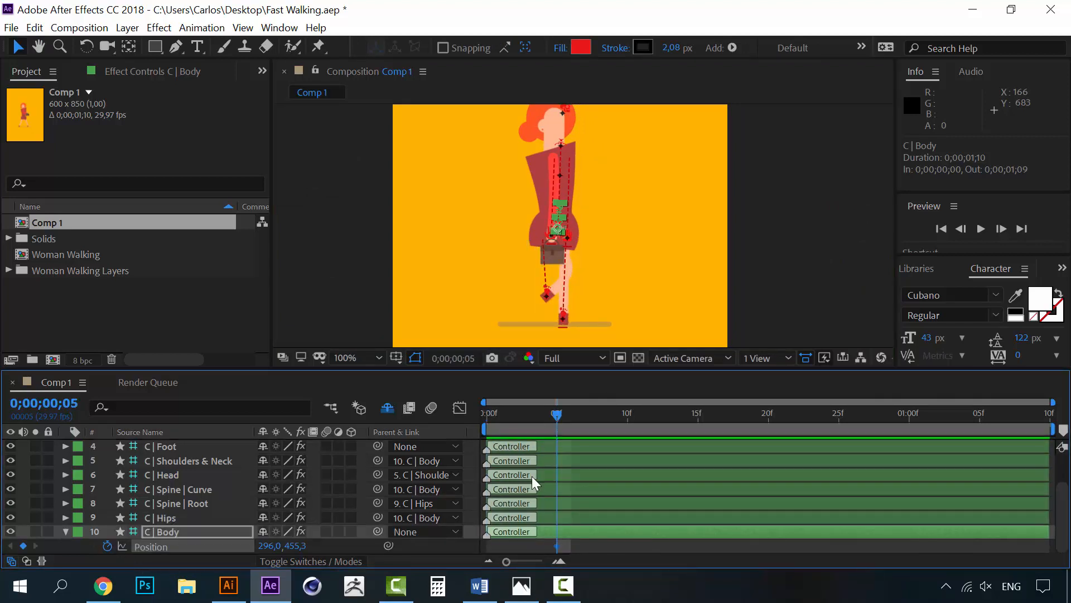
pyautogui.rightClick(558, 544)
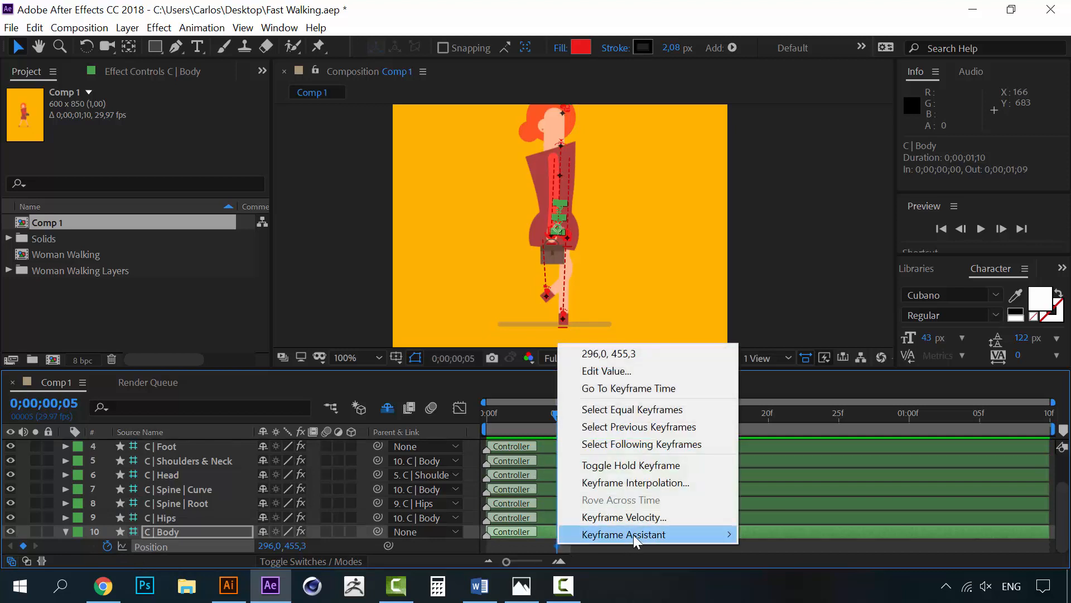
pyautogui.moveTo(634, 535)
pyautogui.click(816, 431)
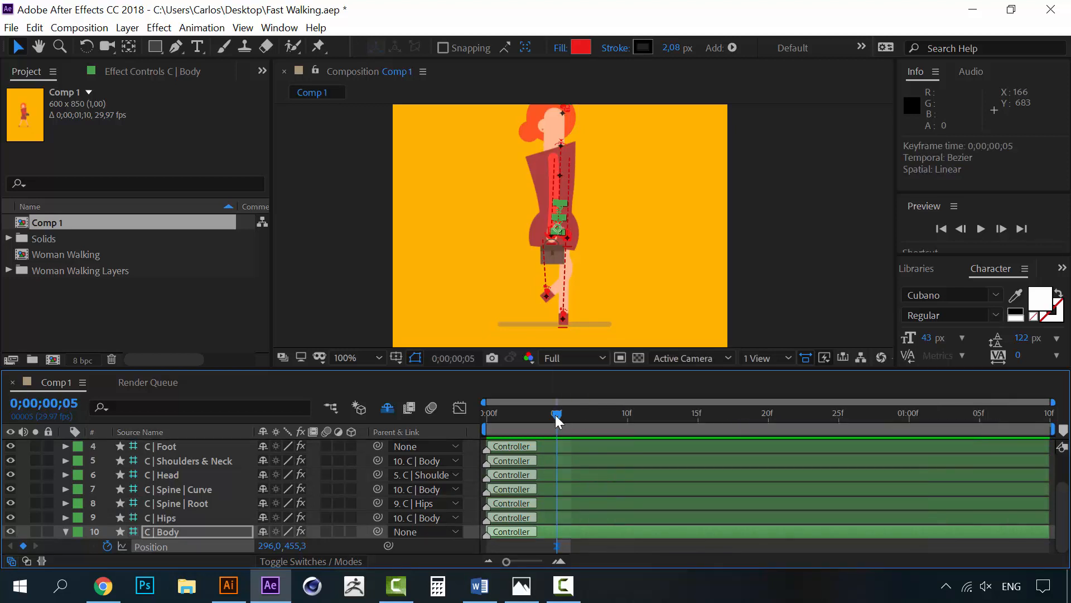
# - Lower the C | Body controller to 296,0, 464,3 at frame 0
pyautogui.moveTo(555, 414); pyautogui.dragTo(473, 417)
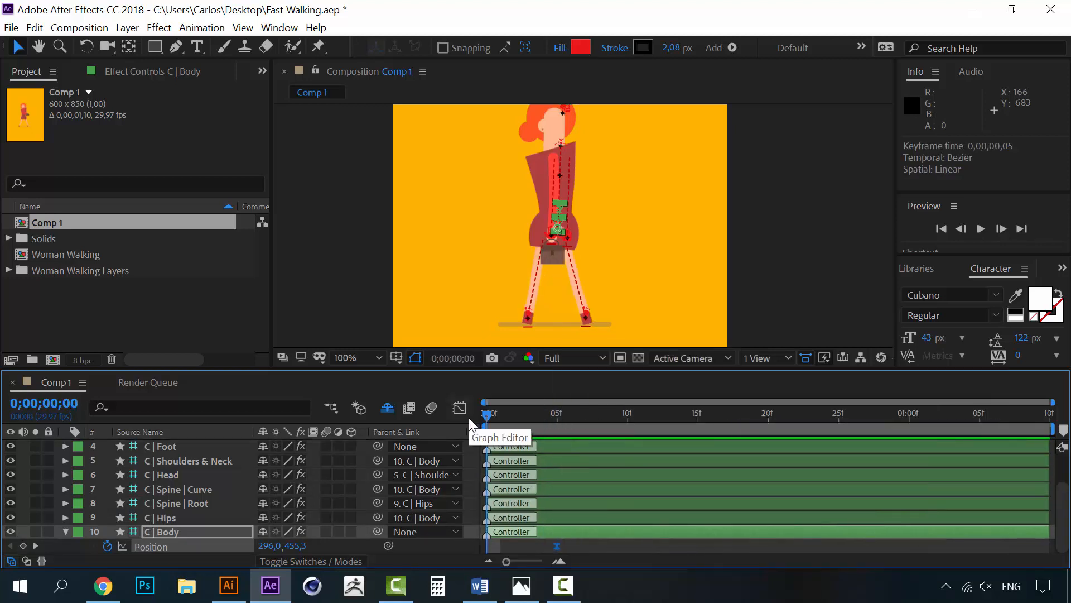
pyautogui.press('Down')
pyautogui.press('Down')
pyautogui.press('Down')
pyautogui.press('Down')
pyautogui.press('Down')
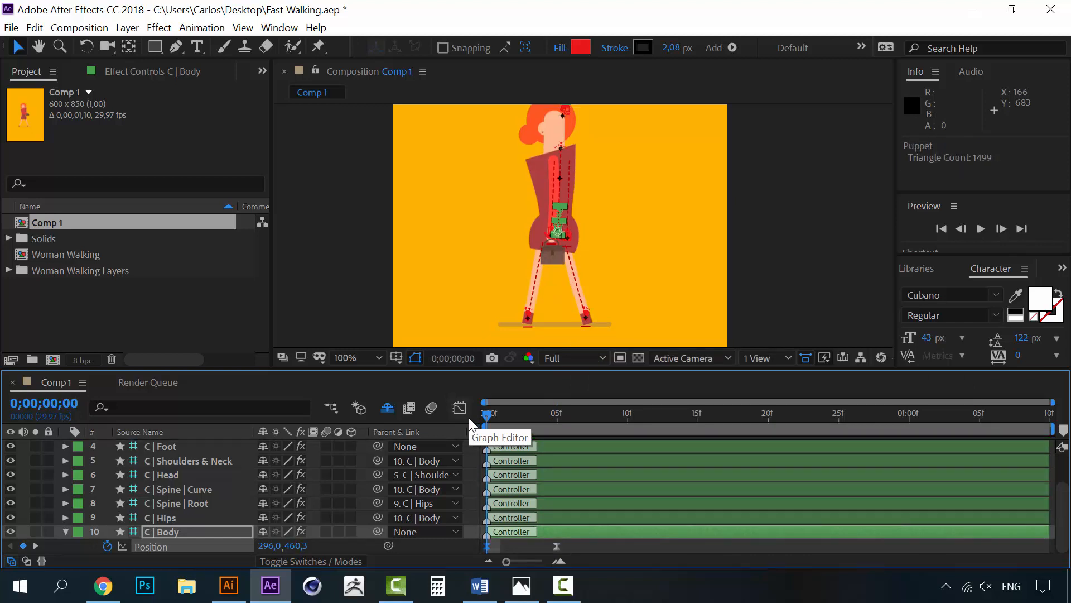
pyautogui.press('Down')
pyautogui.press('Down')
pyautogui.press('Down')
pyautogui.press('Down')
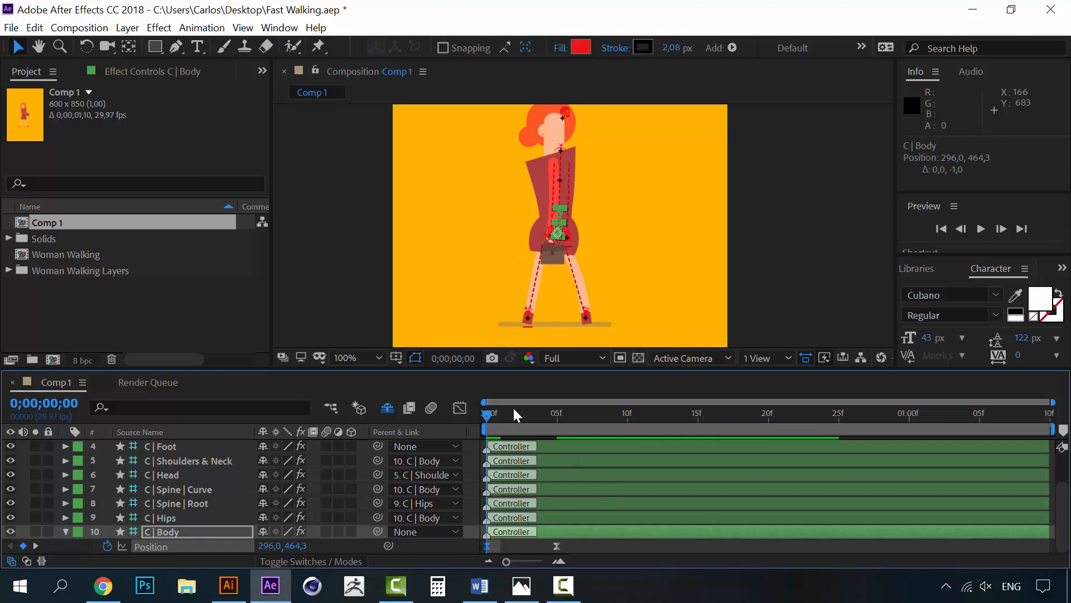
# - Copy the C | Body Position keyframes at frames 0 and 5 and paste them starting at frames 10, 20 and 0;00;01;00
pyautogui.click(558, 410)
pyautogui.click(550, 545)
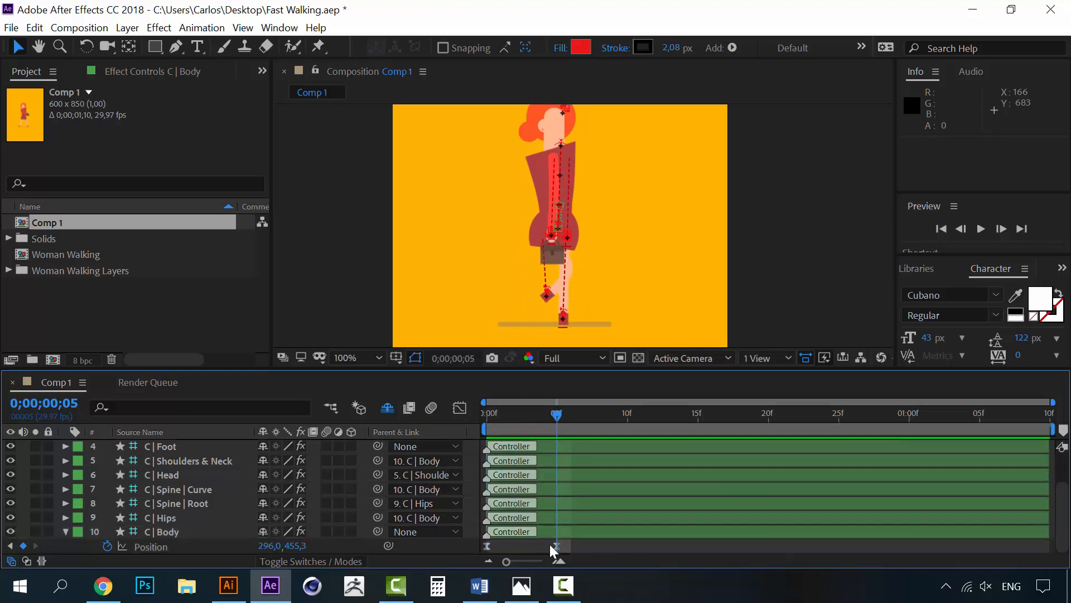
pyautogui.click(469, 544)
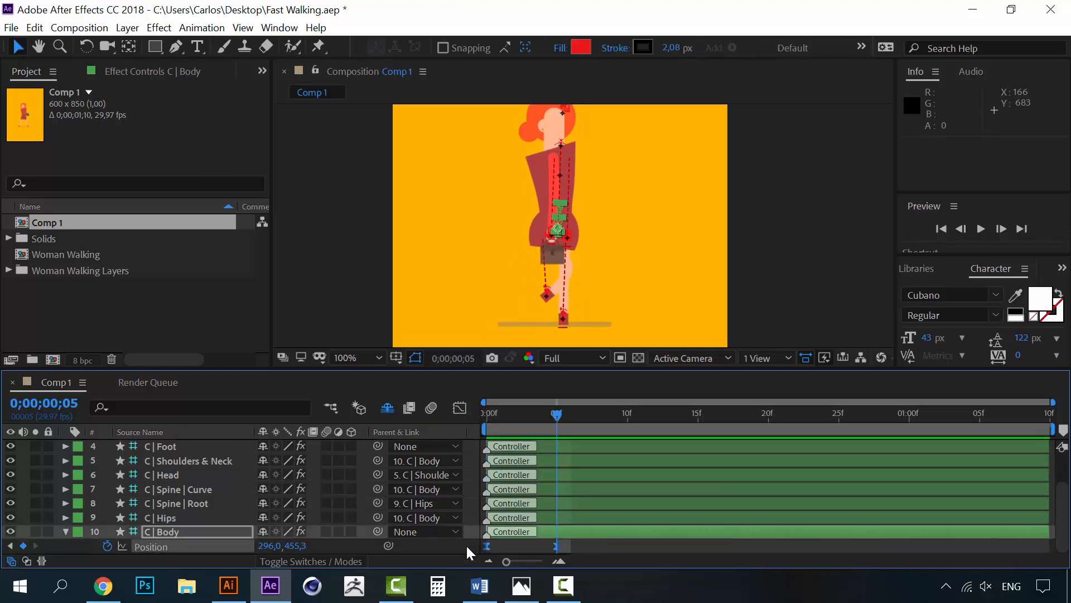
pyautogui.hotkey('ctrl', 'c')
pyautogui.click(628, 414)
pyautogui.hotkey('ctrl', 'v')
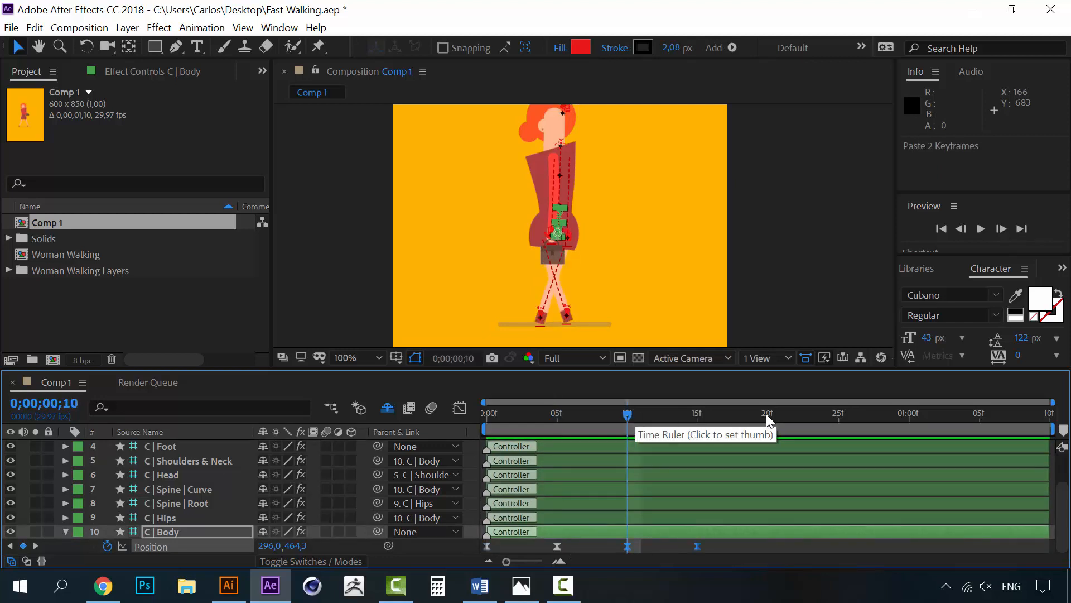
pyautogui.click(768, 413)
pyautogui.hotkey('ctrl', 'v')
pyautogui.click(908, 415)
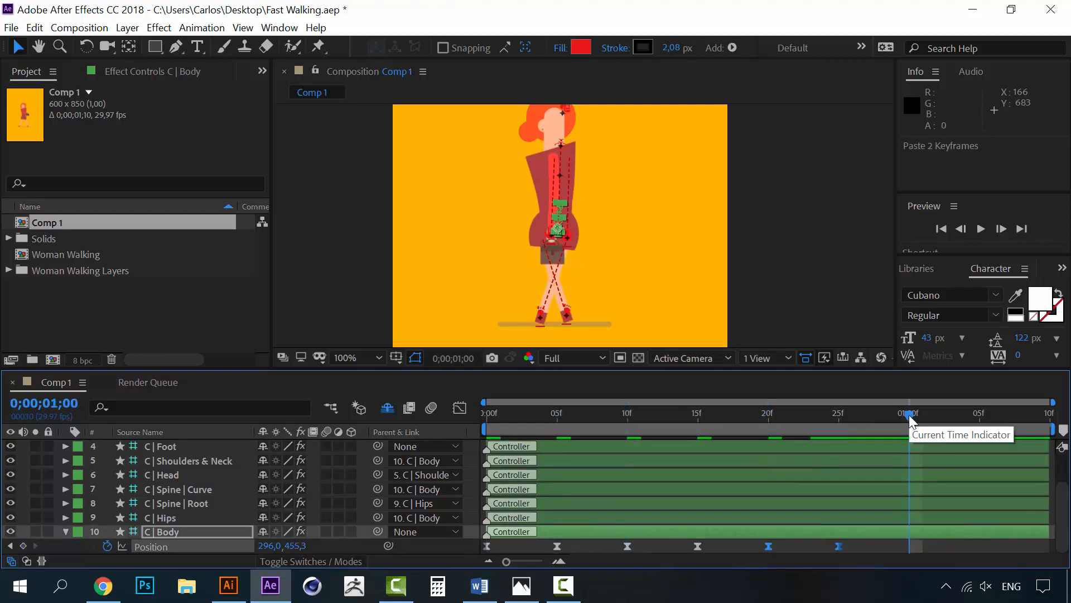
pyautogui.hotkey('ctrl', 'v')
# - Copy the C | Body Position keyframe from 0;00;01;00 to 0;00;01;09, preview the walk and return to frame 0
pyautogui.click(902, 545)
pyautogui.click(910, 544)
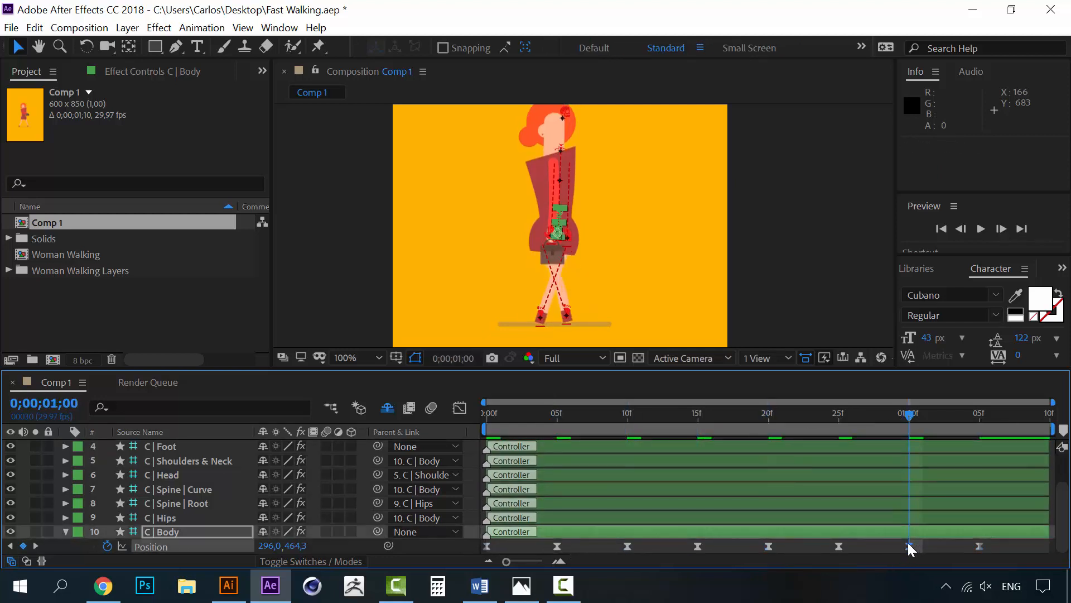
pyautogui.hotkey('ctrl', 'c')
pyautogui.click(1036, 416)
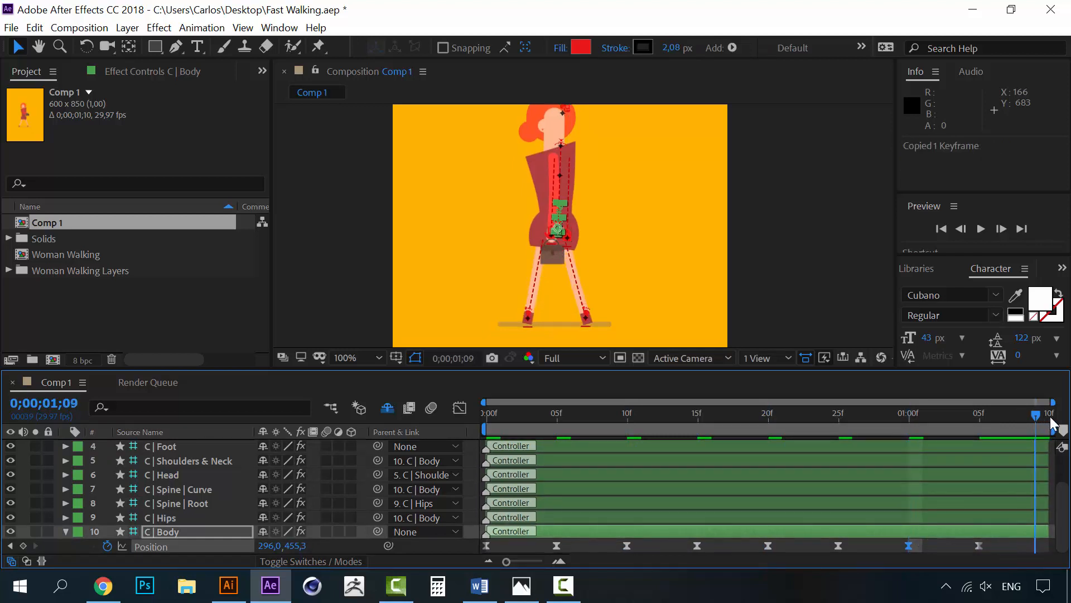
pyautogui.hotkey('ctrl', 'v')
pyautogui.press('space')
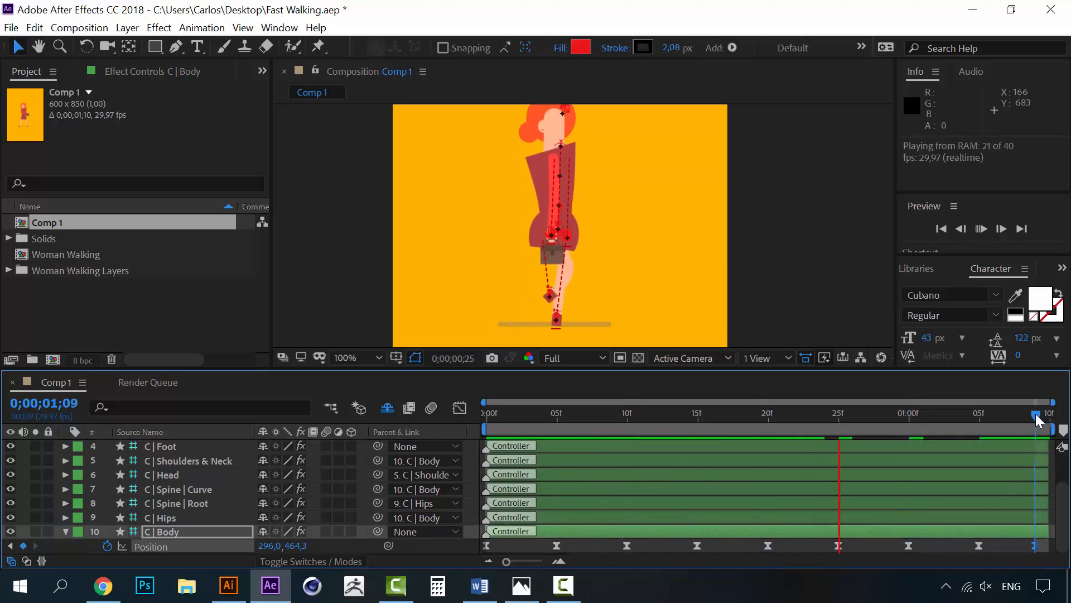
pyautogui.click(491, 415)
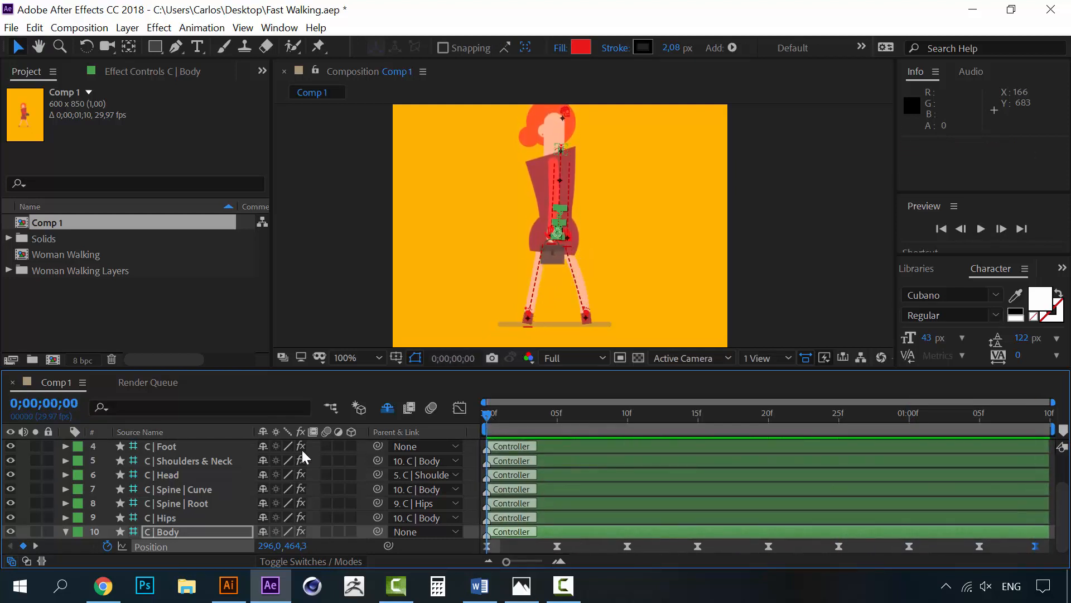
# - Collapse C | Body, select the C | Hand controller and check the Fast Walking arm pose in the Comp-1.gif reference in Photos
pyautogui.click(65, 530)
pyautogui.scroll(1, 167, 495)
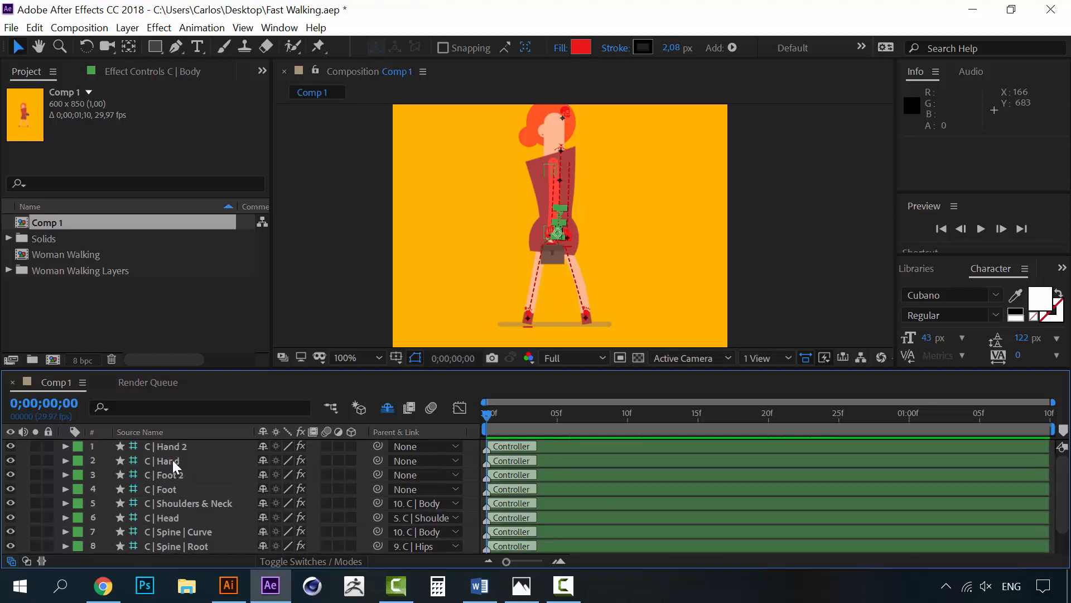
pyautogui.click(173, 460)
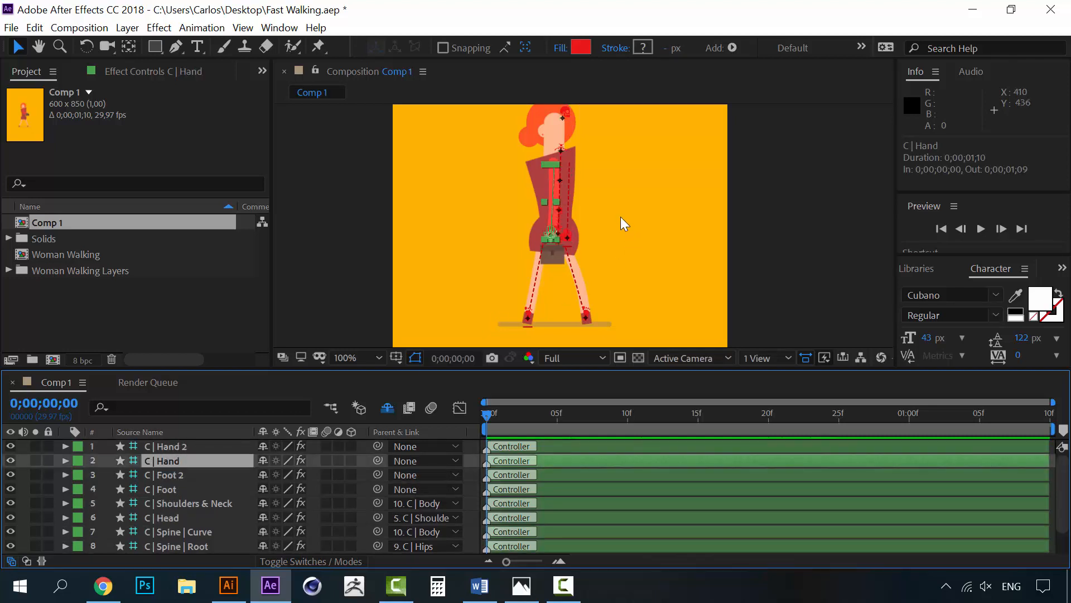
pyautogui.scroll(1, 620, 217)
pyautogui.press('h')
pyautogui.moveTo(579, 225); pyautogui.dragTo(581, 267)
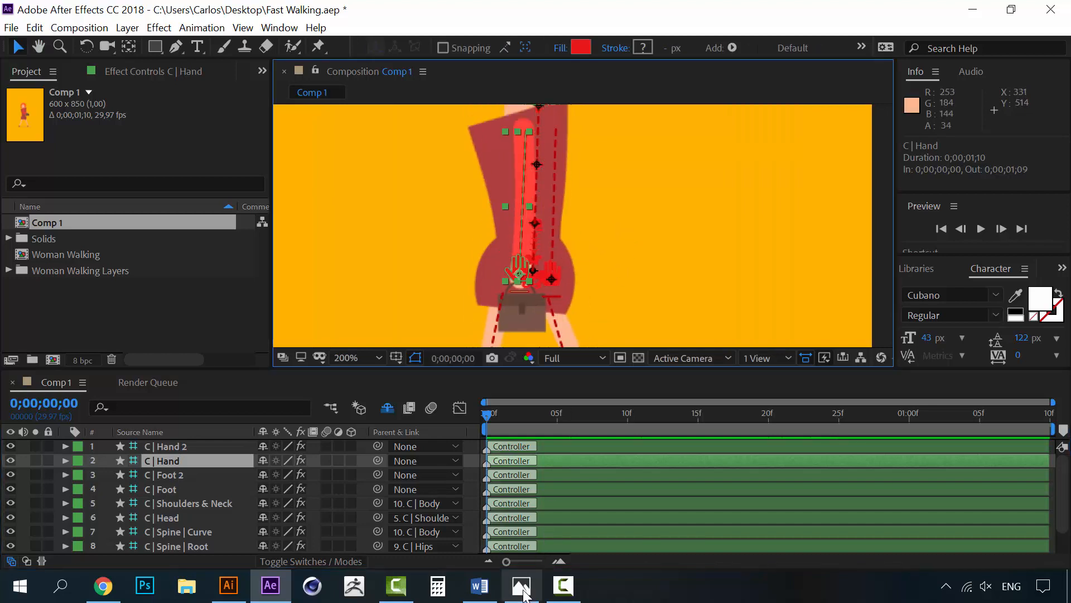
pyautogui.click(521, 585)
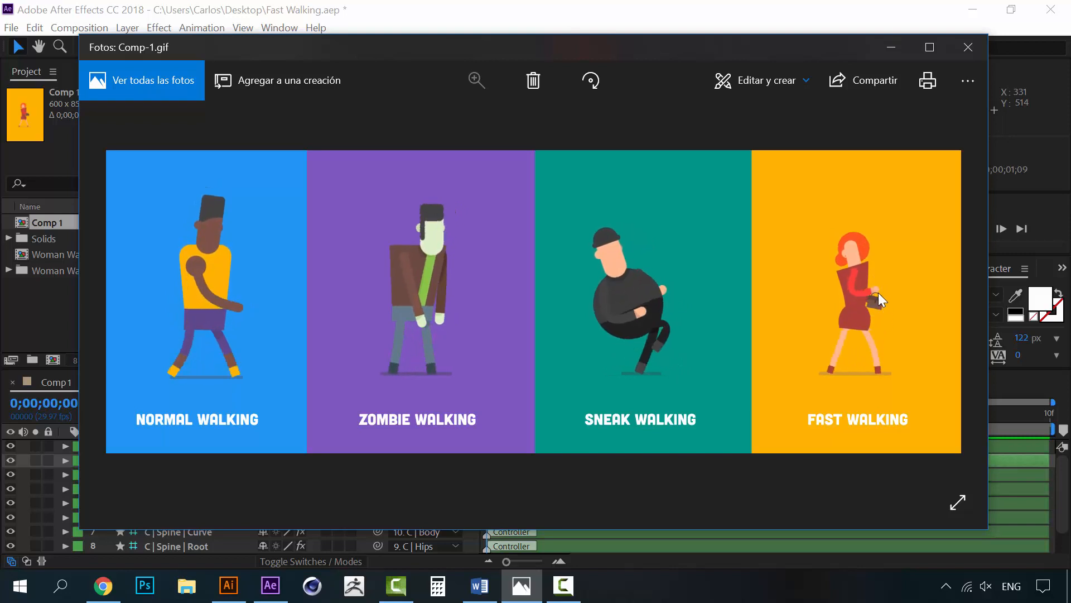
pyautogui.click(891, 48)
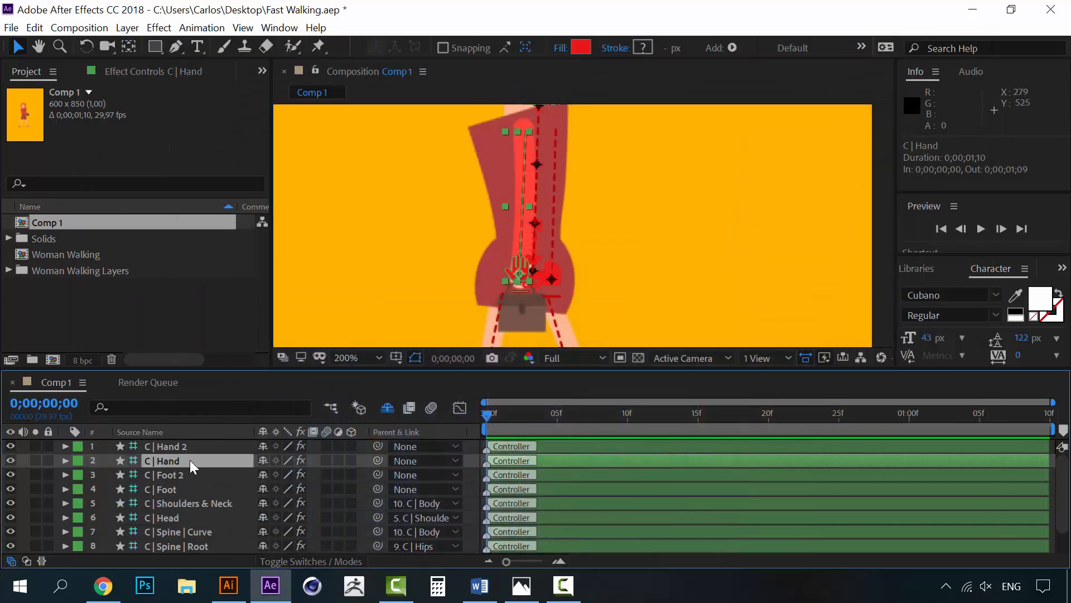
# - Show the Position property of C | Hand and C | Hand 2 and start keyframing both at frame 0
pyautogui.press('p')
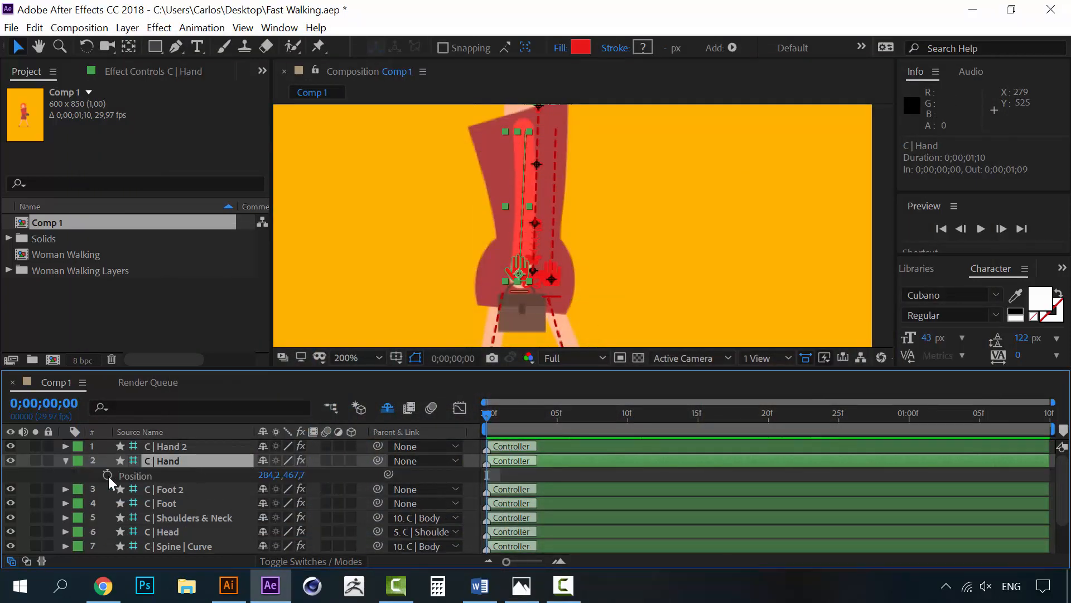
pyautogui.click(168, 446)
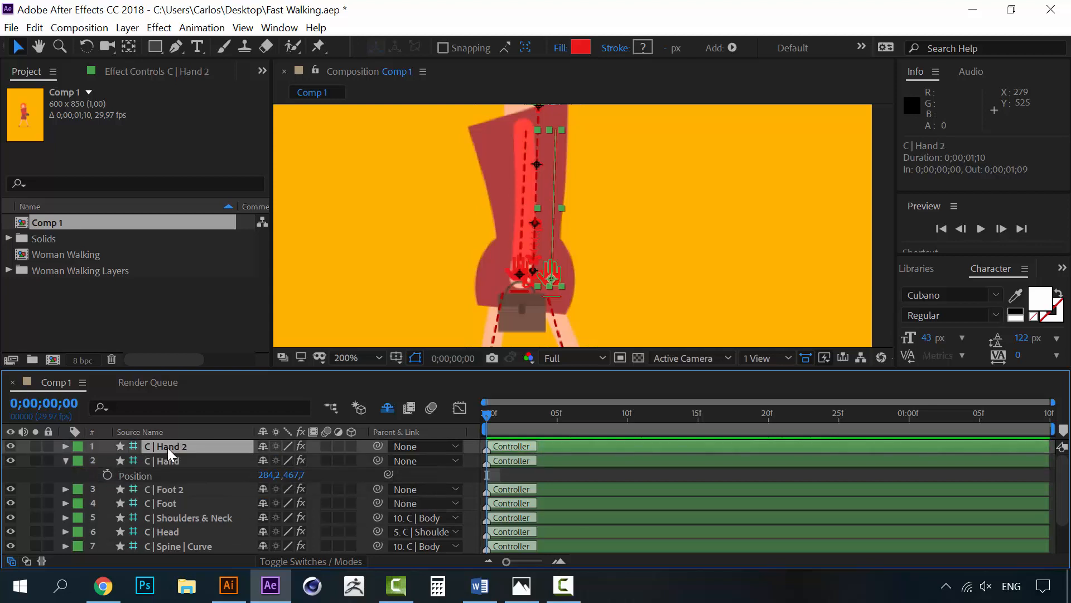
pyautogui.press('p')
pyautogui.click(107, 461)
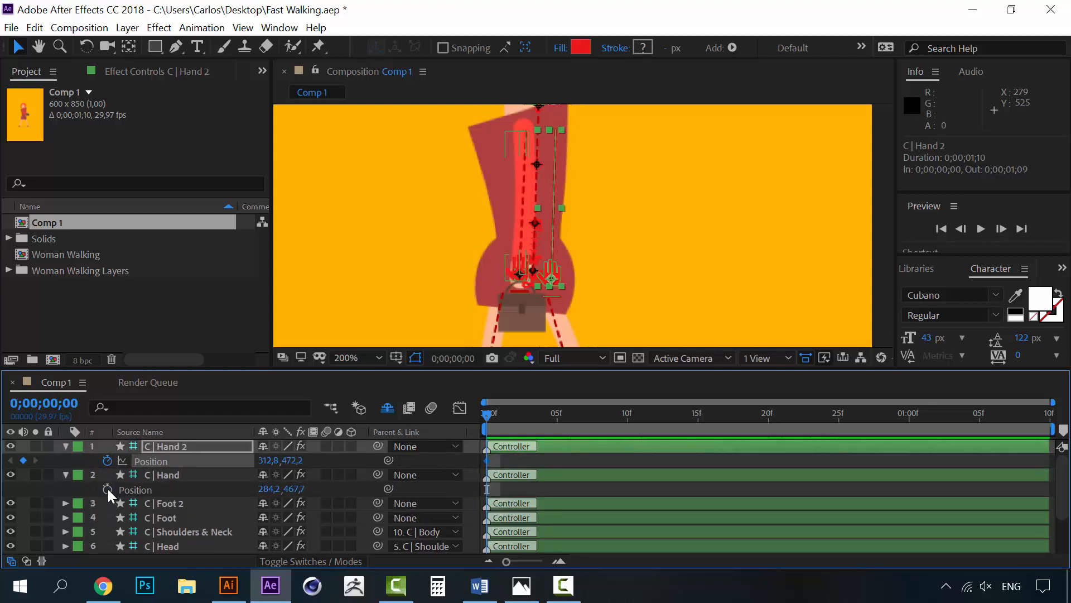
pyautogui.click(108, 490)
# - Apply Easy Ease to the frame 0 Position keyframes of C | Hand 2 and C | Hand
pyautogui.rightClick(488, 461)
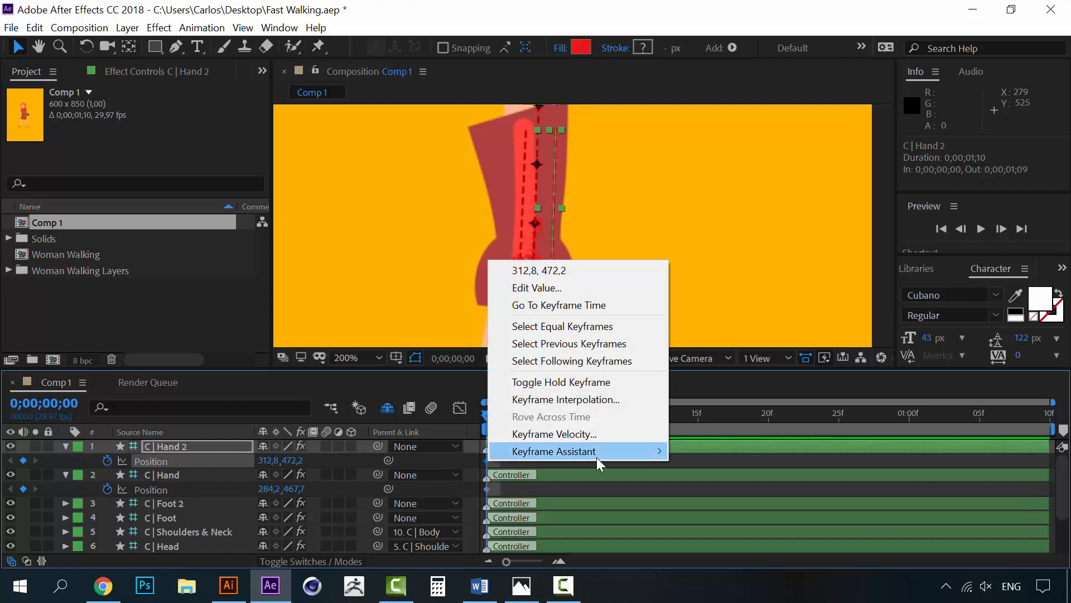
pyautogui.moveTo(597, 451)
pyautogui.click(741, 362)
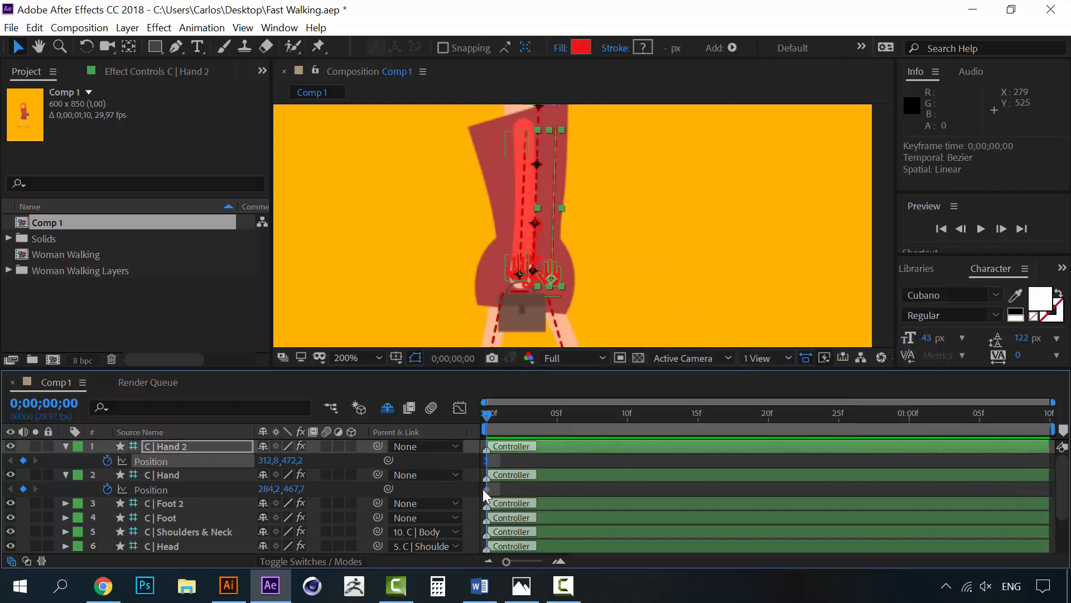
pyautogui.rightClick(487, 490)
pyautogui.moveTo(628, 481)
pyautogui.click(730, 372)
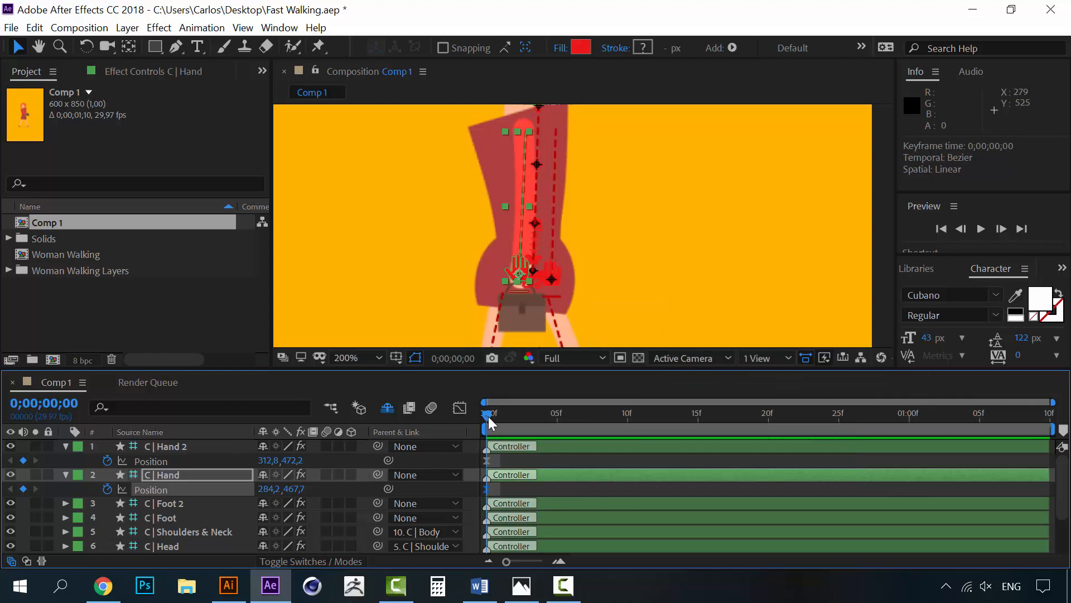
# - Raise the C | Hand controller in front of the body to about 347,2, 391,2 at frame 0, bending the bag arm
pyautogui.moveTo(530, 261)
pyautogui.mouseDown()
pyautogui.moveTo(578, 190)
pyautogui.moveTo(591, 190)
pyautogui.moveTo(589, 284)
pyautogui.moveTo(575, 255)
pyautogui.mouseUp()
pyautogui.press('h')
pyautogui.press('v')
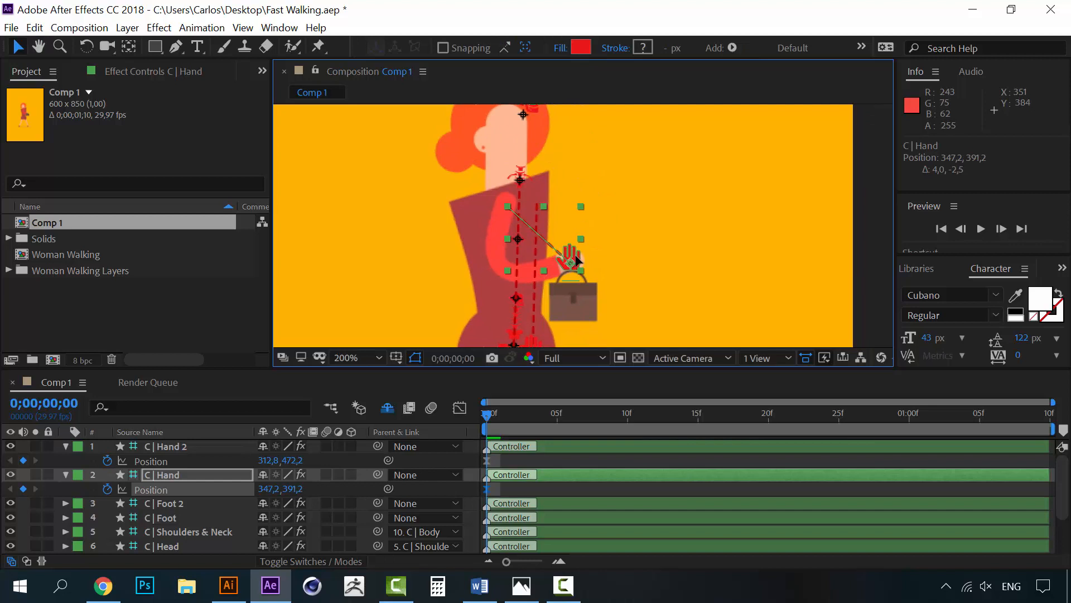
pyautogui.moveTo(598, 327); pyautogui.dragTo(594, 289)
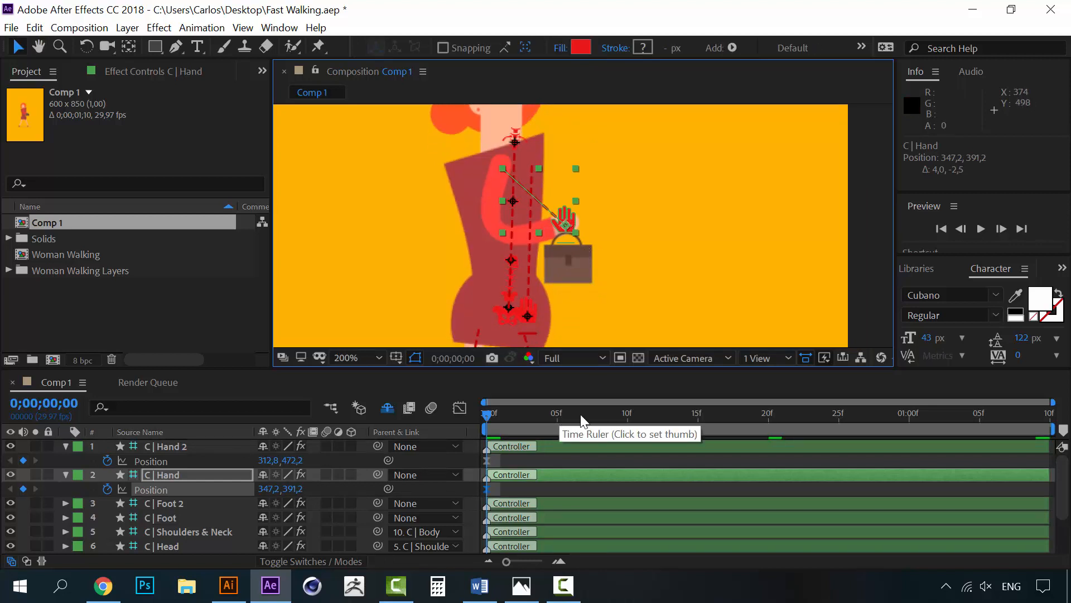
# - Lower the C | Hand controller to about 347,2, 407,7 at frame 10
pyautogui.click(628, 417)
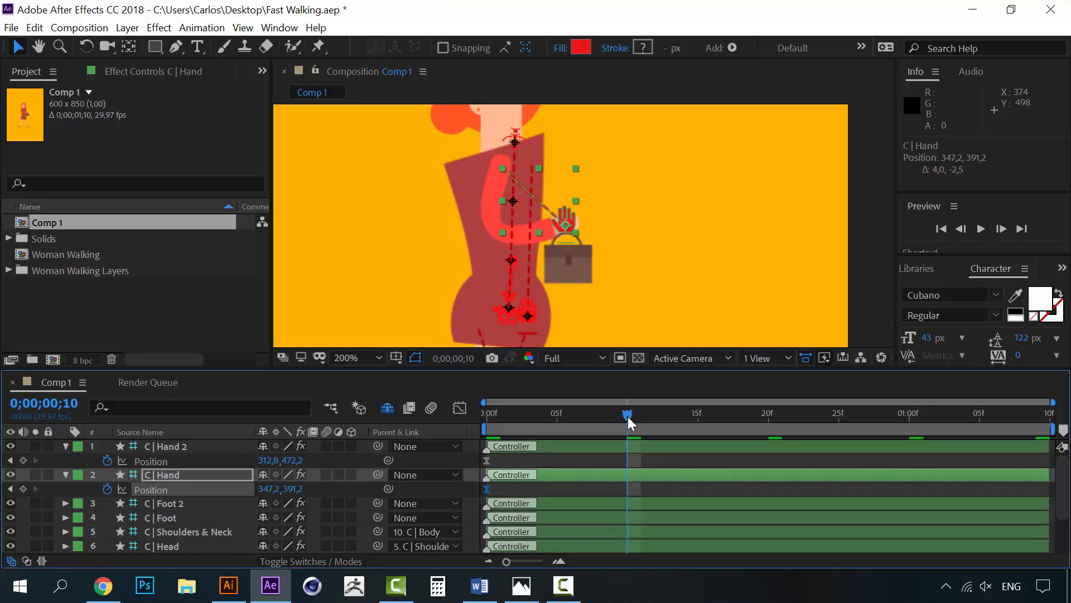
pyautogui.moveTo(565, 217); pyautogui.dragTo(566, 235)
pyautogui.moveTo(562, 412); pyautogui.dragTo(625, 415)
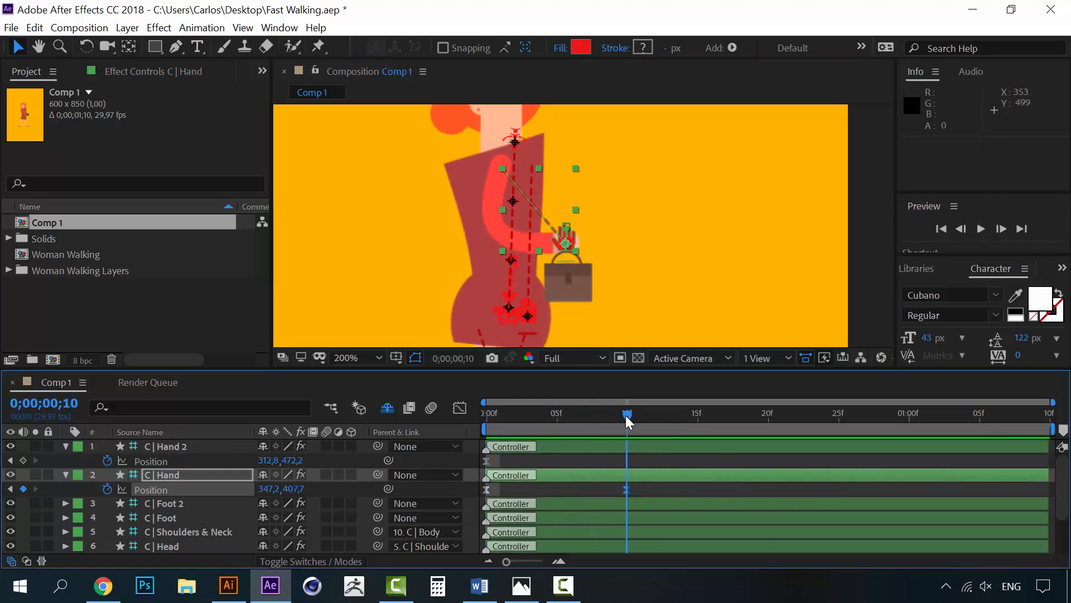
# - Copy the C | Hand Position keyframes at frames 0 and 10 and paste them starting at frame 20
pyautogui.moveTo(644, 486); pyautogui.dragTo(481, 492)
pyautogui.hotkey('ctrl', 'c')
pyautogui.click(768, 416)
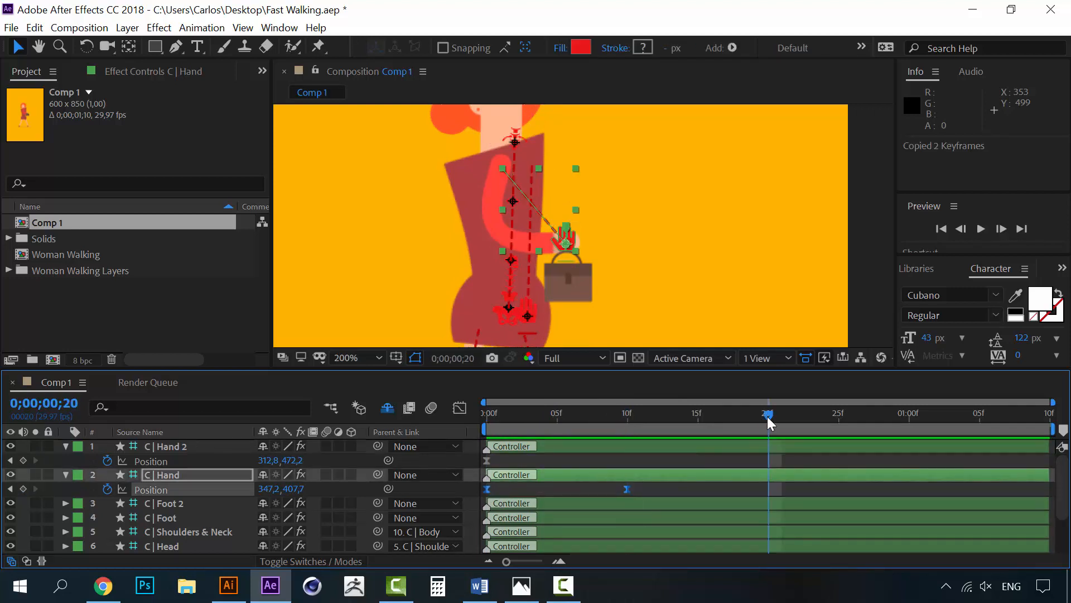
pyautogui.hotkey('ctrl', 'v')
# - Copy the C | Hand Position keyframe from frame 20 to 0;00;01;09, preview the walk and return to frame 0
pyautogui.click(940, 493)
pyautogui.click(769, 489)
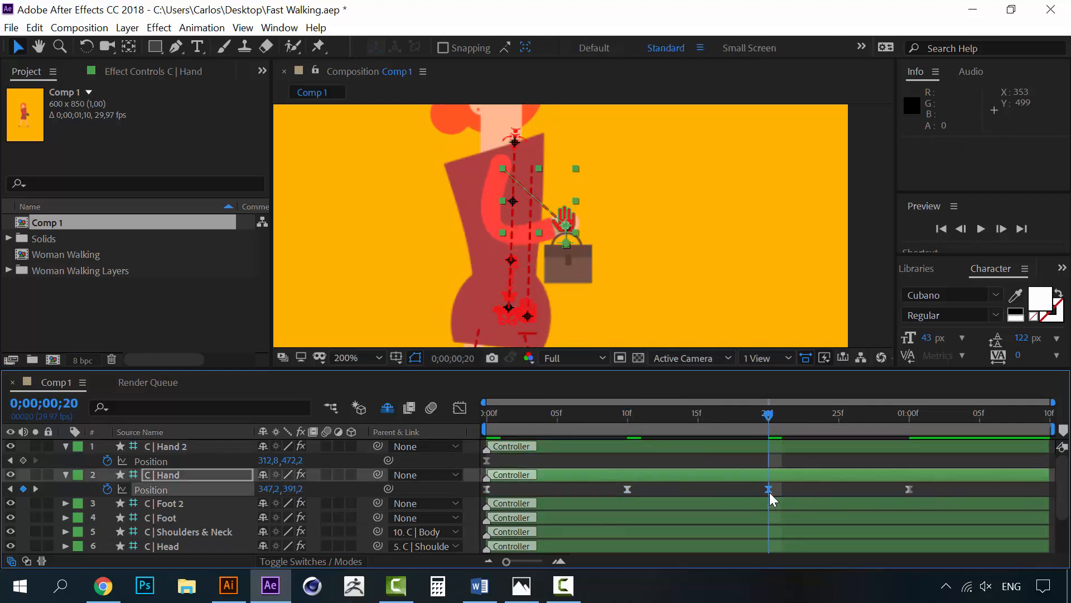
pyautogui.hotkey('ctrl', 'c')
pyautogui.press('End')
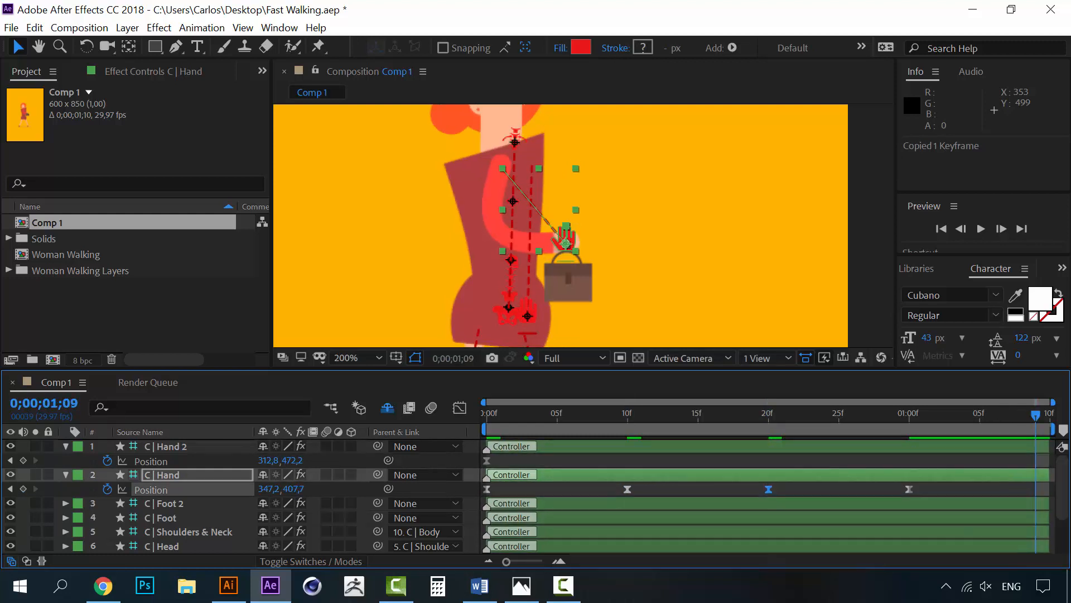
pyautogui.hotkey('ctrl', 'v')
pyautogui.press('space')
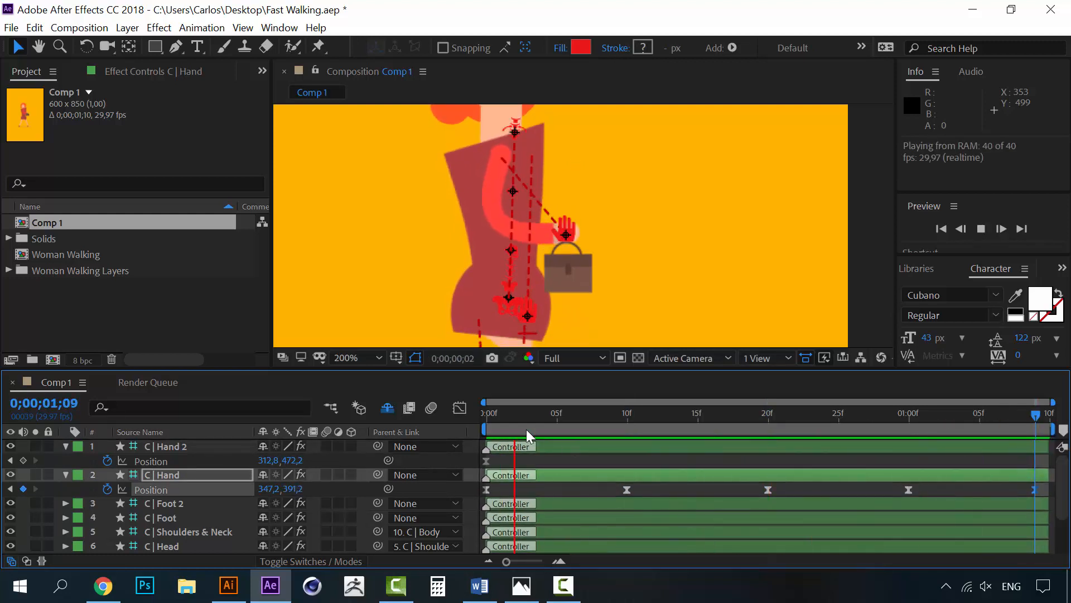
pyautogui.click(493, 413)
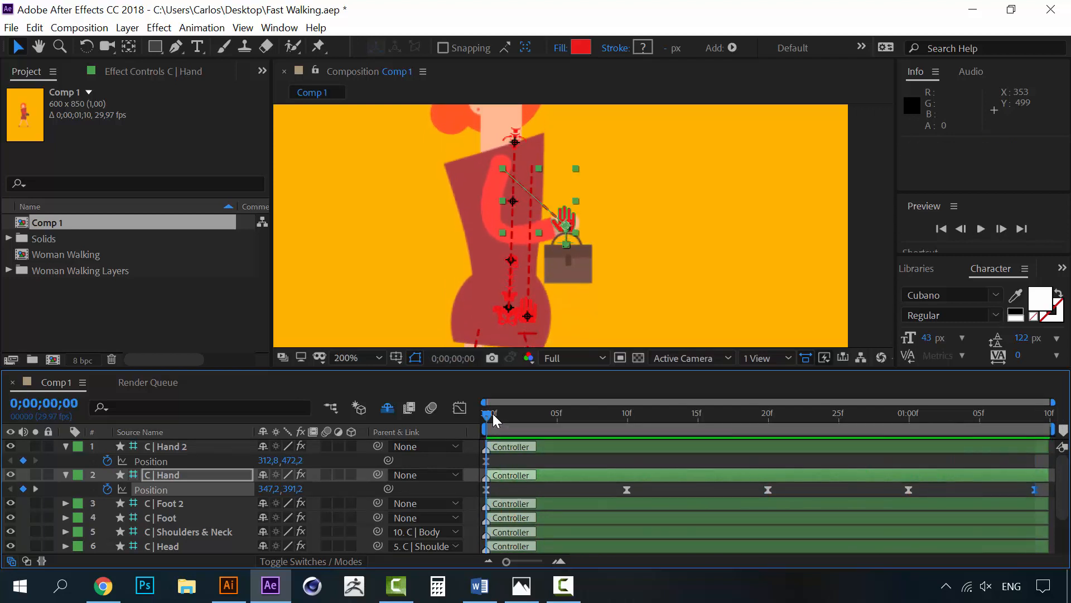
# - Move the C | Hand 2 controller to about 347,8, 420,7 at frame 0 and about 349,8, 391,7 at frame 10
pyautogui.click(170, 449)
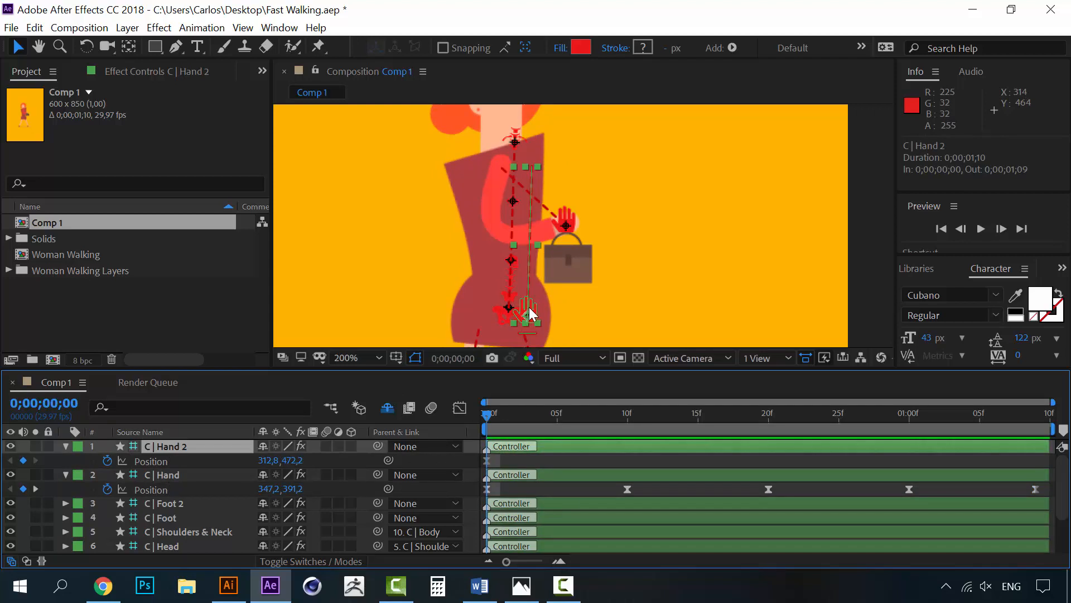
pyautogui.moveTo(527, 313); pyautogui.dragTo(568, 254)
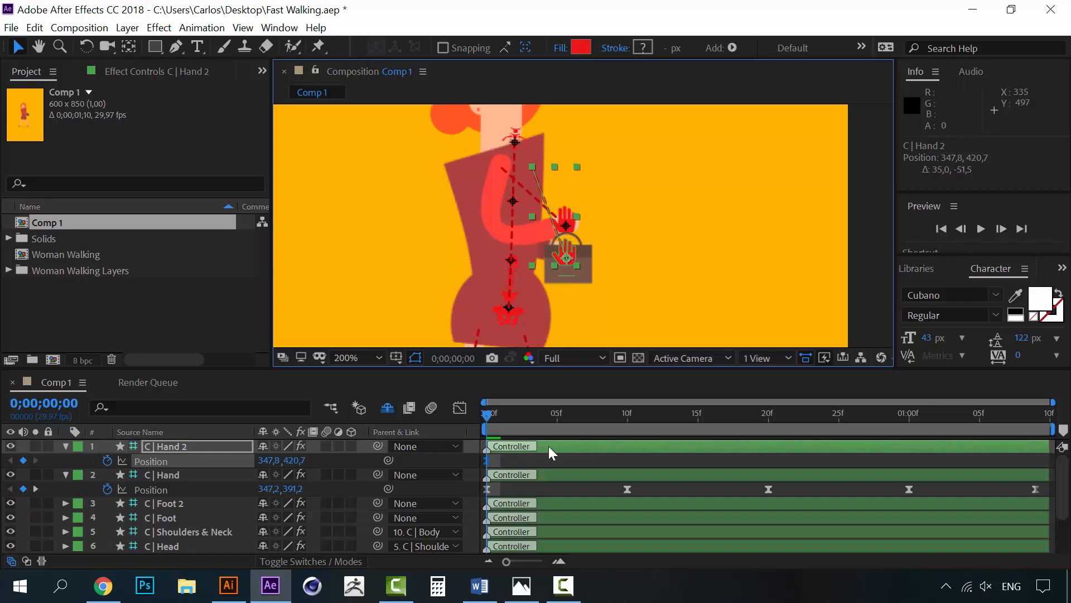
pyautogui.click(628, 414)
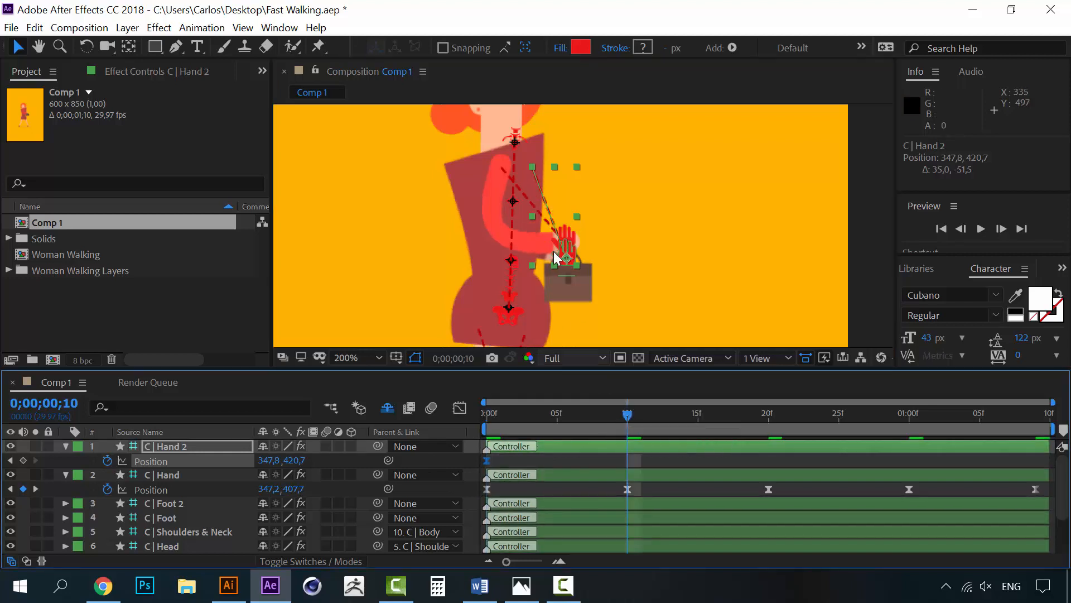
pyautogui.moveTo(573, 251); pyautogui.dragTo(574, 226)
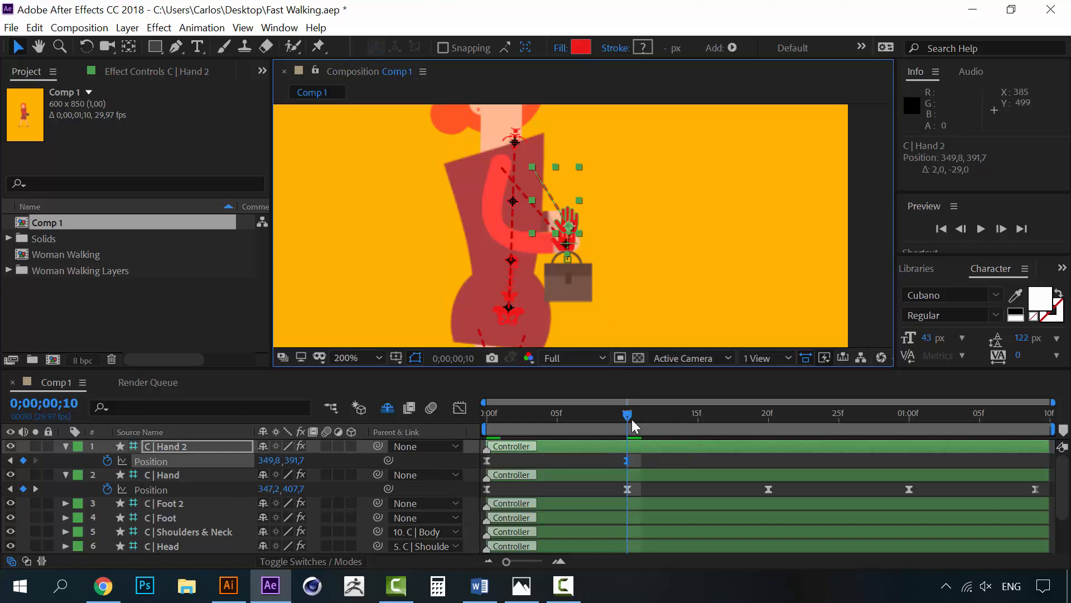
# - Copy the C | Hand 2 Position keyframes at frames 0 and 10 and paste them starting at frame 20
pyautogui.moveTo(634, 459); pyautogui.dragTo(469, 453)
pyautogui.click(768, 414)
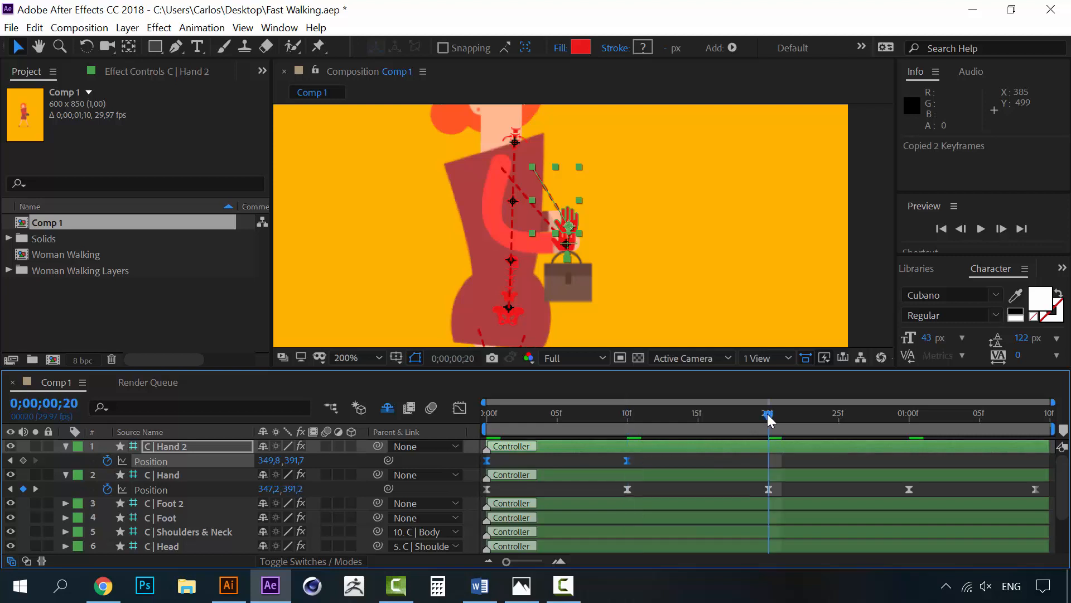
pyautogui.hotkey('ctrl', 'v')
pyautogui.click(947, 464)
# - Copy the C | Hand 2 Position keyframe from frame 20 to 0;00;01;09 and preview the whole figure walking
pyautogui.click(769, 459)
pyautogui.hotkey('ctrl', 'c')
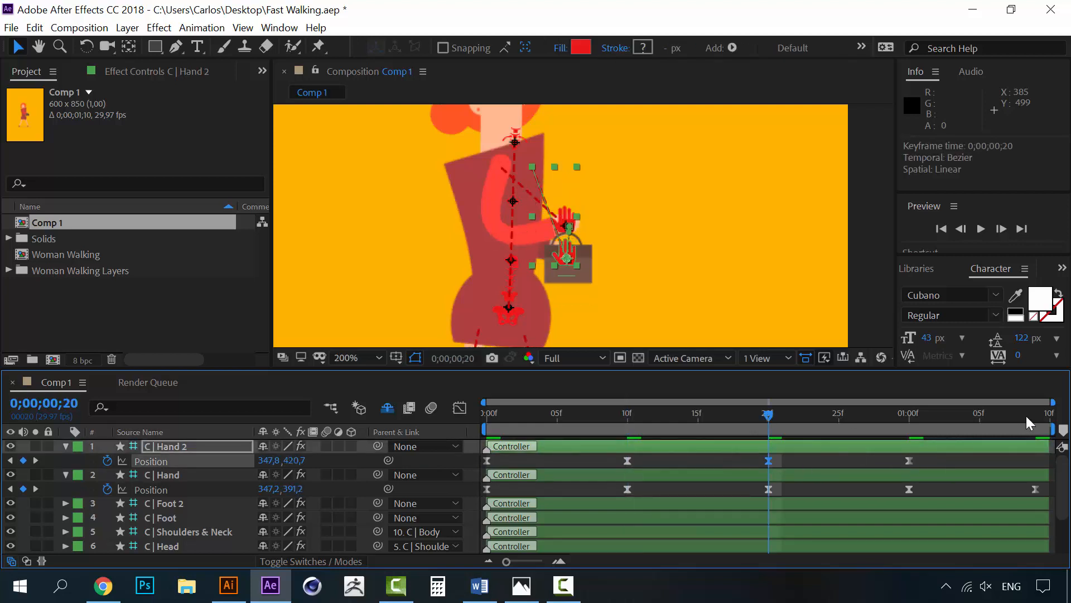
pyautogui.click(1036, 414)
pyautogui.hotkey('ctrl', 'v')
pyautogui.press('space')
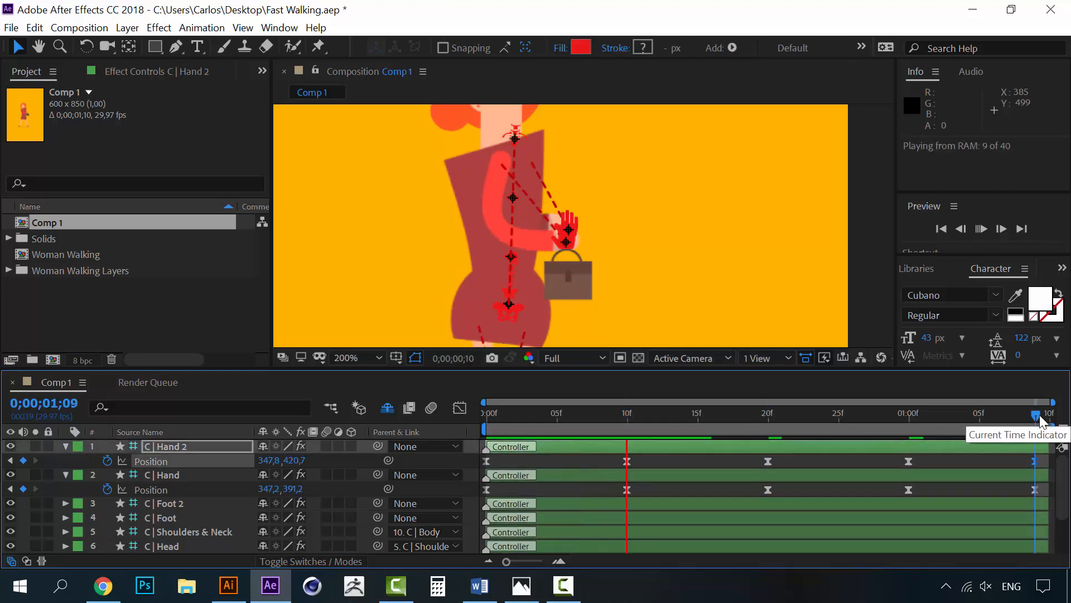
pyautogui.scroll(-2, 587, 243)
pyautogui.scroll(-2, 587, 242)
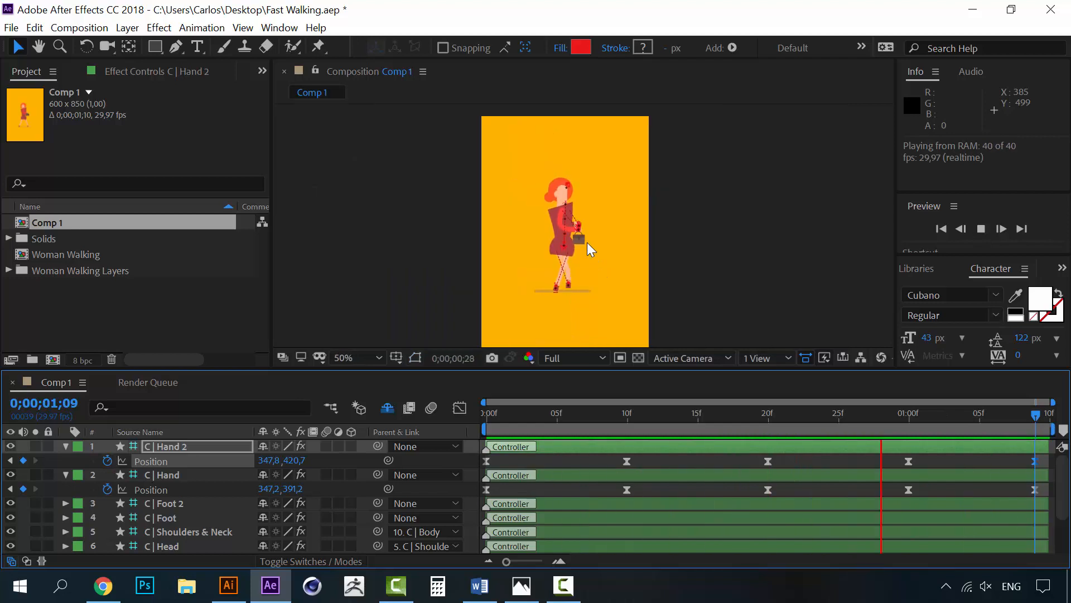
# - Nudge the C | Hand 2 controller forward to about 362,8, 391,7 at frame 10
pyautogui.click(682, 416)
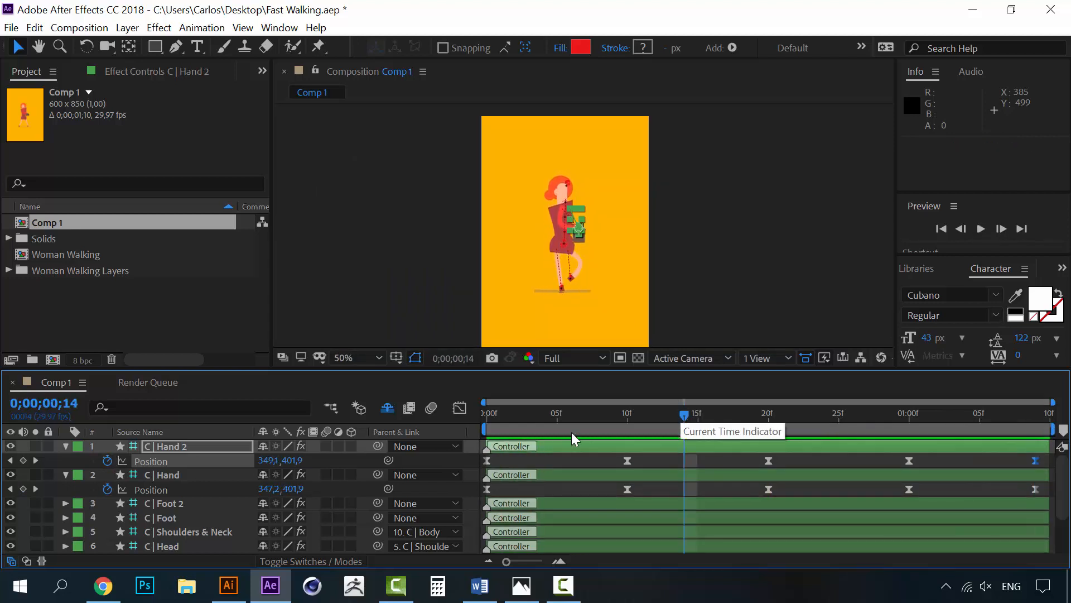
pyautogui.click(623, 409)
pyautogui.scroll(4, 561, 286)
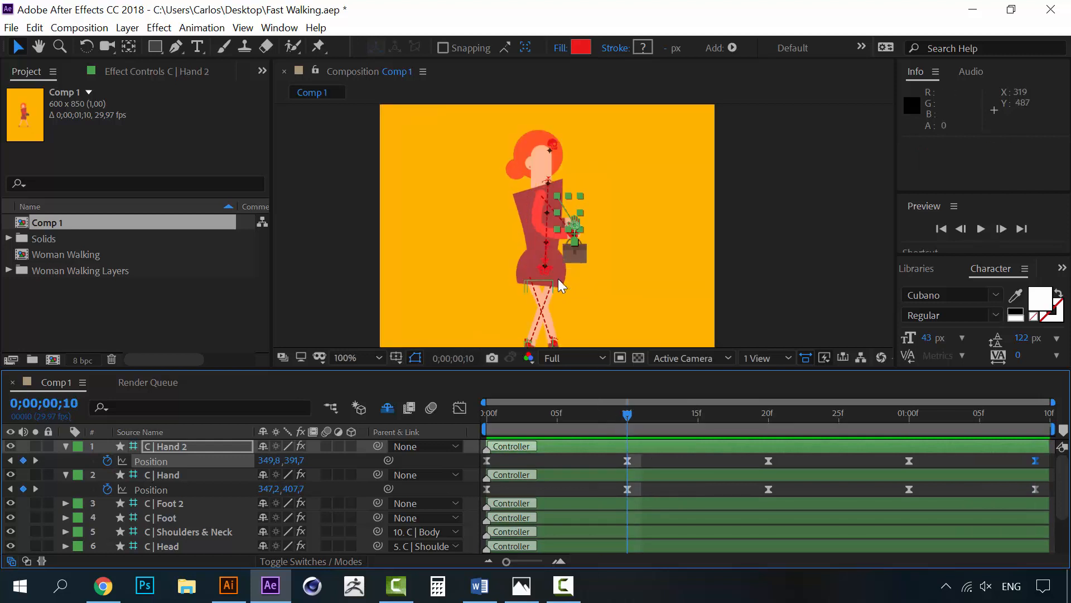
pyautogui.moveTo(558, 279); pyautogui.dragTo(569, 297)
pyautogui.press('Right')
pyautogui.press('Right')
pyautogui.press('Right')
pyautogui.press('Right')
pyautogui.press('Right')
pyautogui.press('Right')
pyautogui.press('Right')
pyautogui.press('Right')
pyautogui.press('Right')
pyautogui.press('Right')
pyautogui.press('Right')
pyautogui.press('Right')
pyautogui.press('Right')
pyautogui.press('Right')
pyautogui.press('Right')
pyautogui.press('Right')
pyautogui.press('Right')
pyautogui.press('Right')
pyautogui.press('Right')
pyautogui.press('Right')
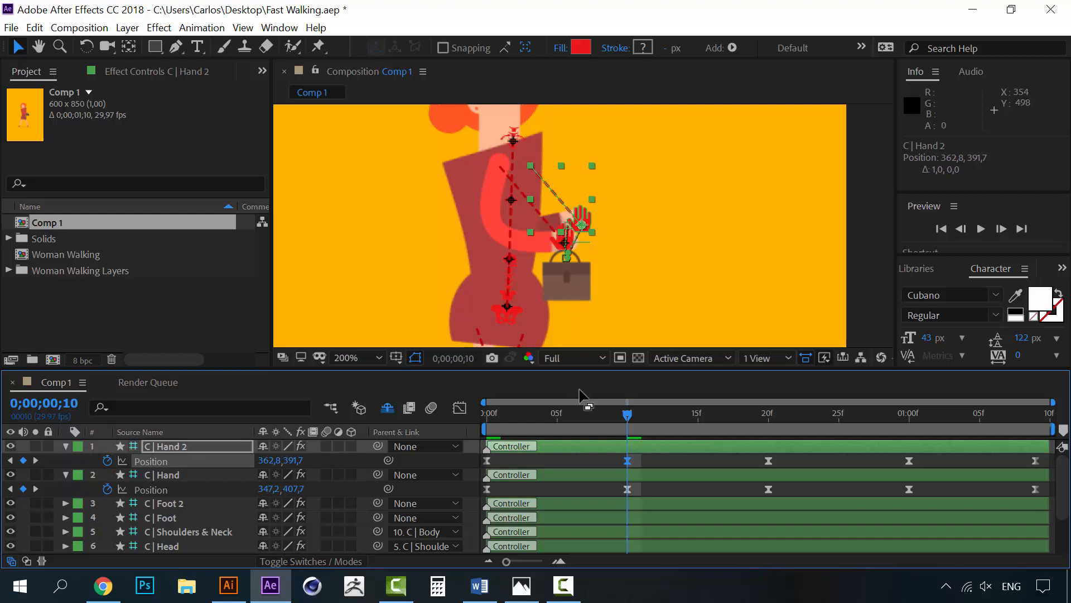
# - Copy the C | Hand 2 Position keyframe from frame 10 to 0;00;01;00, replacing the one there
pyautogui.hotkey('ctrl', 'c')
pyautogui.click(909, 418)
pyautogui.hotkey('ctrl', 'v')
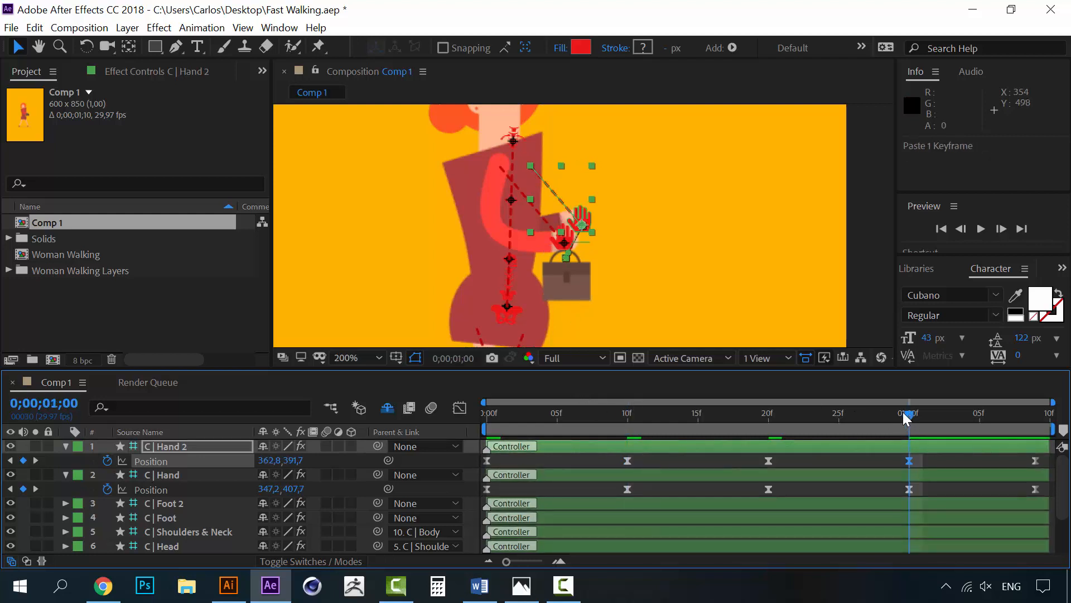
# - Preview the walk loop from frame 0 to check the swing of both hands
pyautogui.moveTo(909, 418); pyautogui.dragTo(481, 410)
pyautogui.click(484, 417)
pyautogui.press('space')
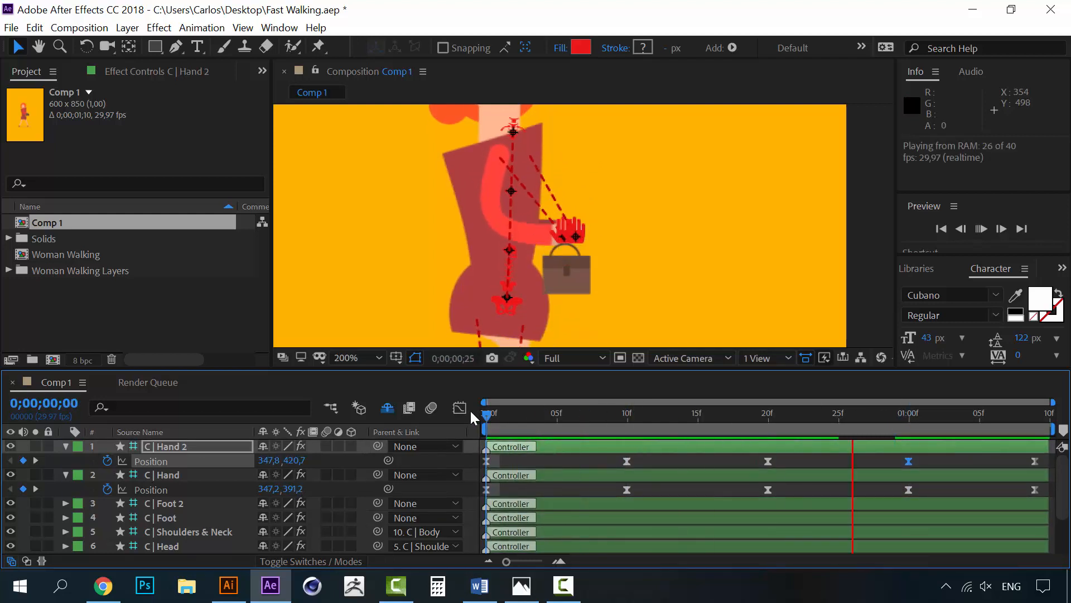
pyautogui.press(',')
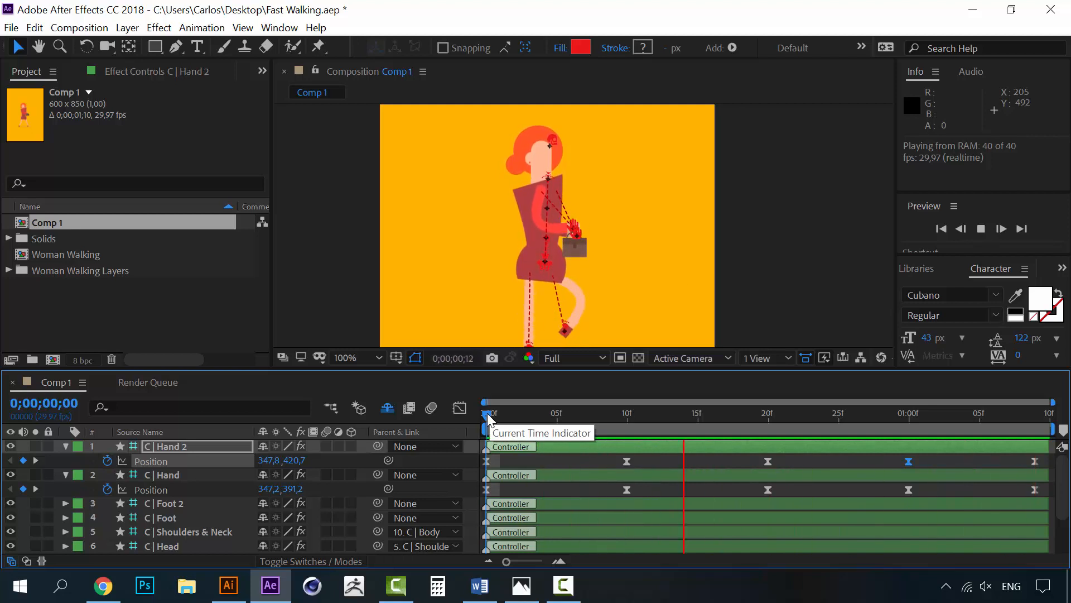
pyautogui.press('space')
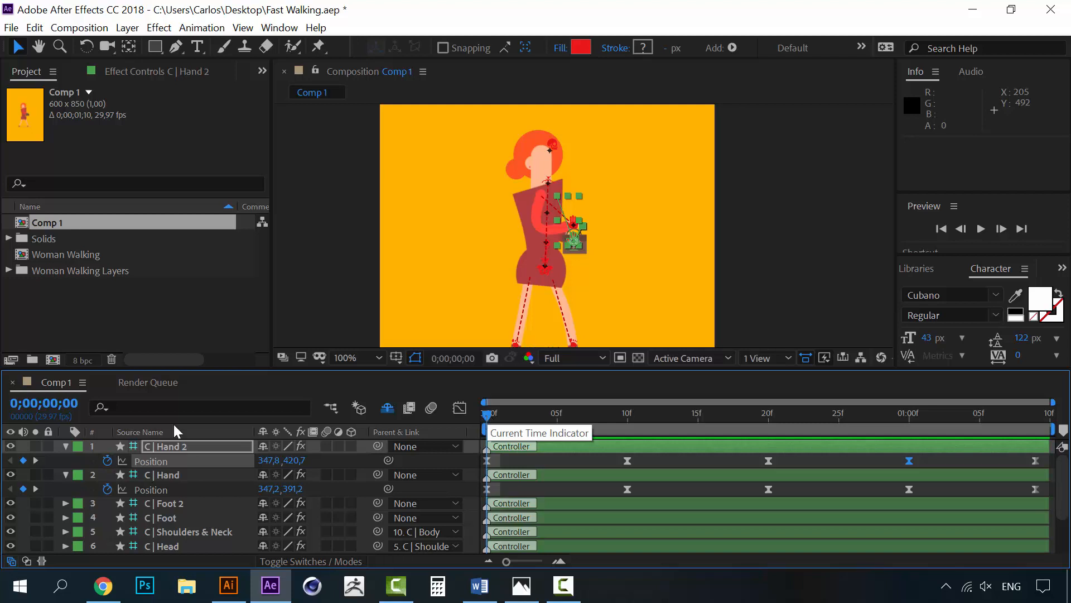
pyautogui.press('space')
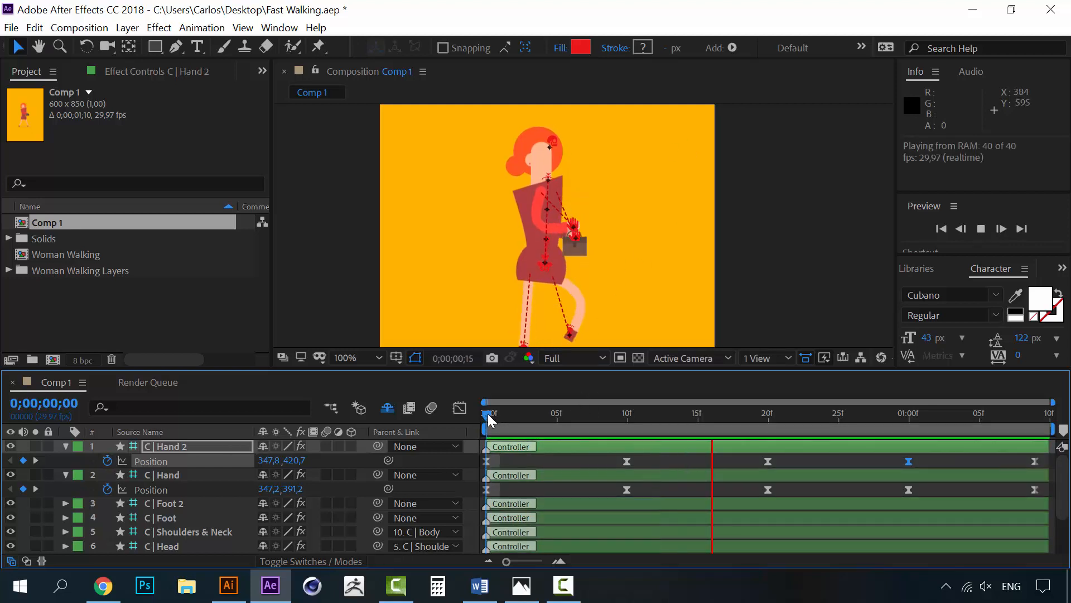
pyautogui.press('space')
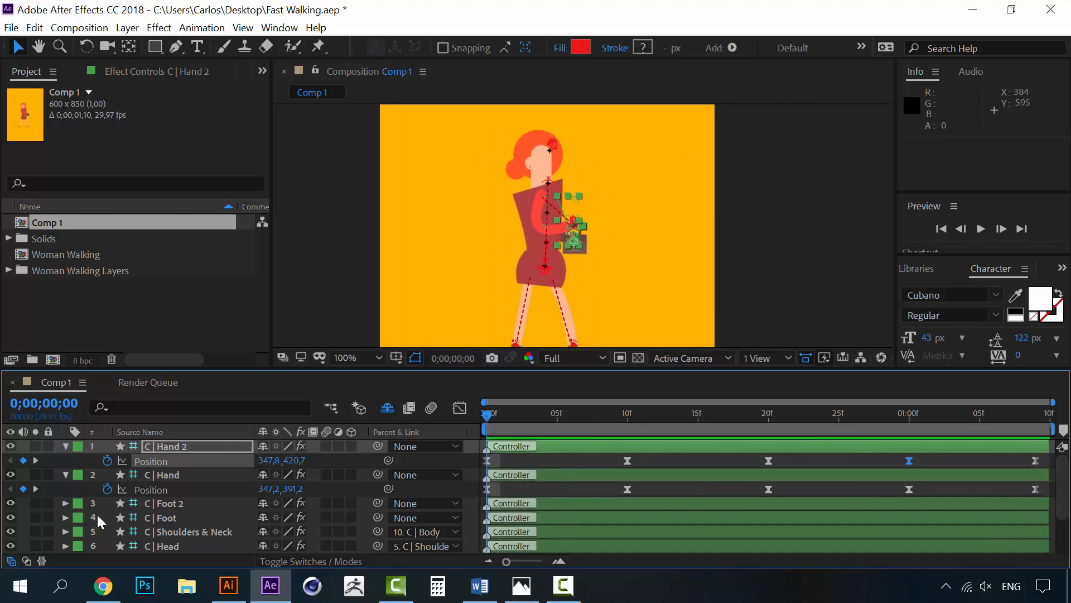
# - Collapse the C | Hand layer and add a Rotation keyframe to the C | Head controller at frame 0
pyautogui.click(66, 474)
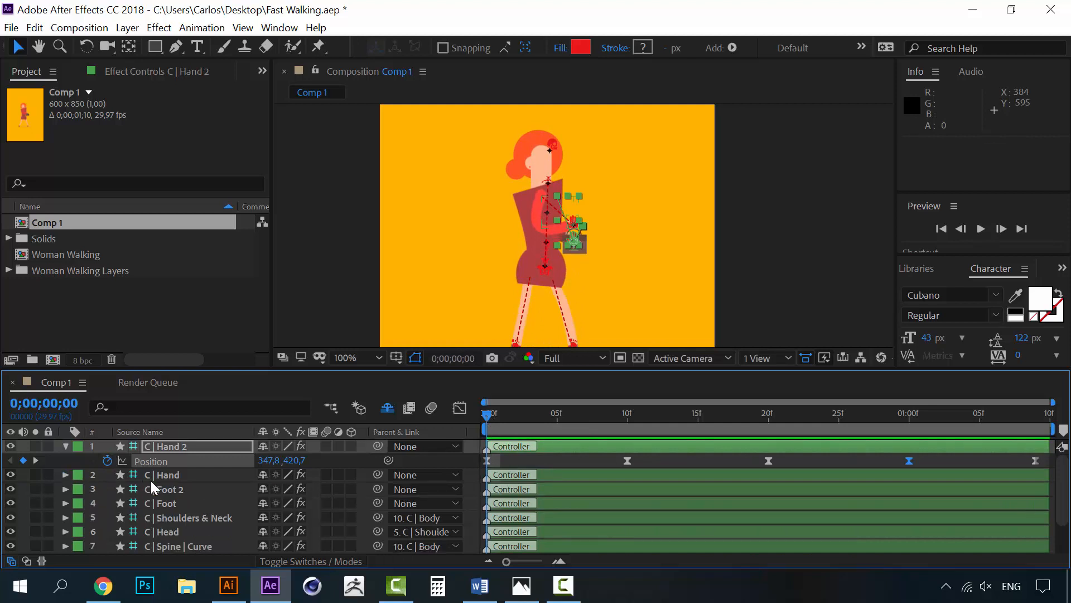
pyautogui.scroll(-3, 173, 510)
pyautogui.click(166, 483)
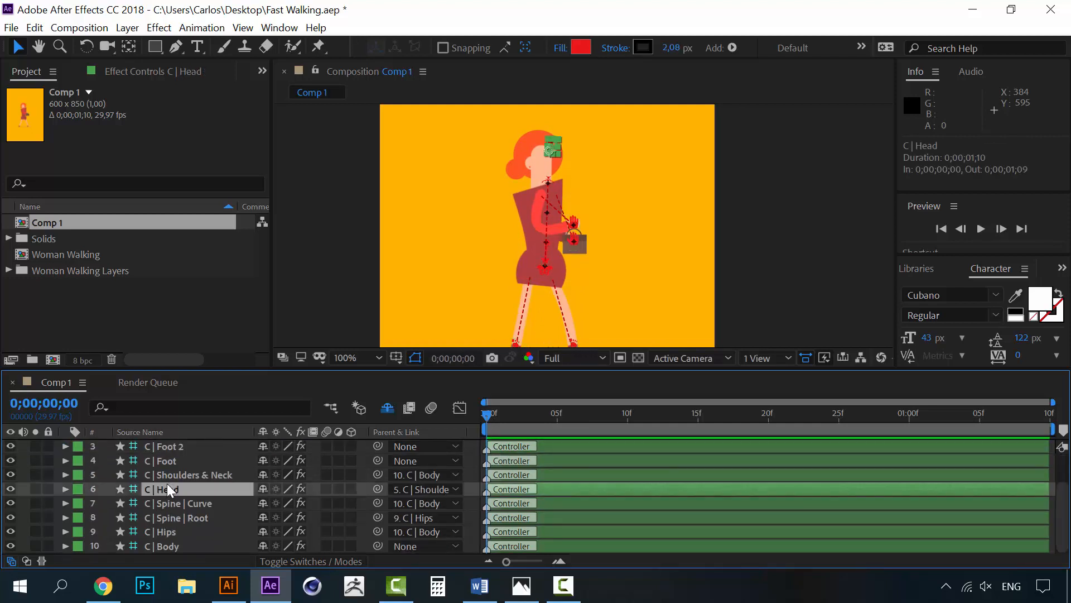
pyautogui.press('r')
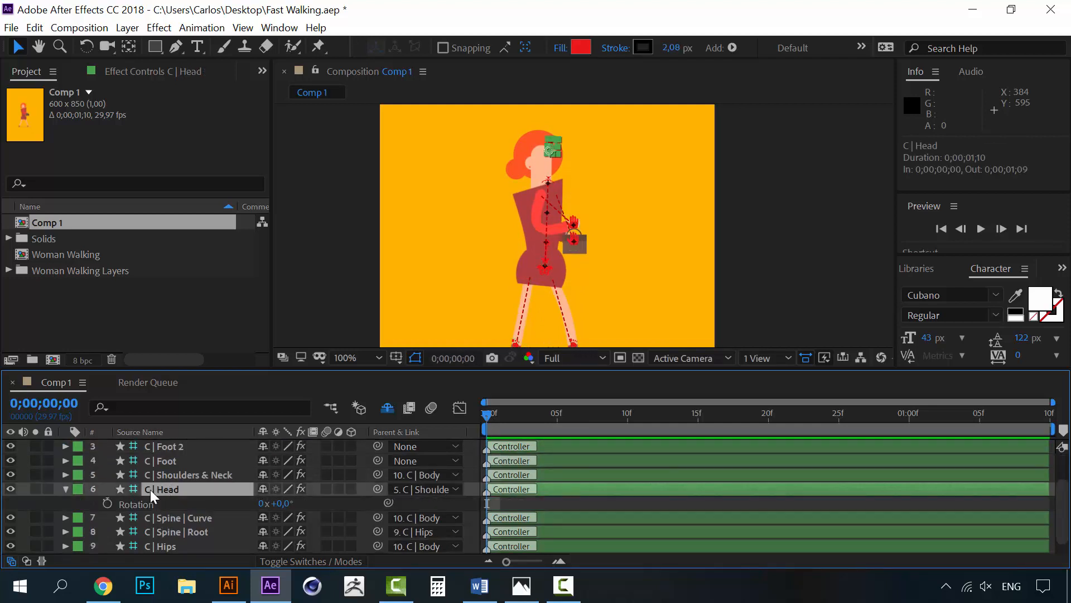
pyautogui.click(104, 501)
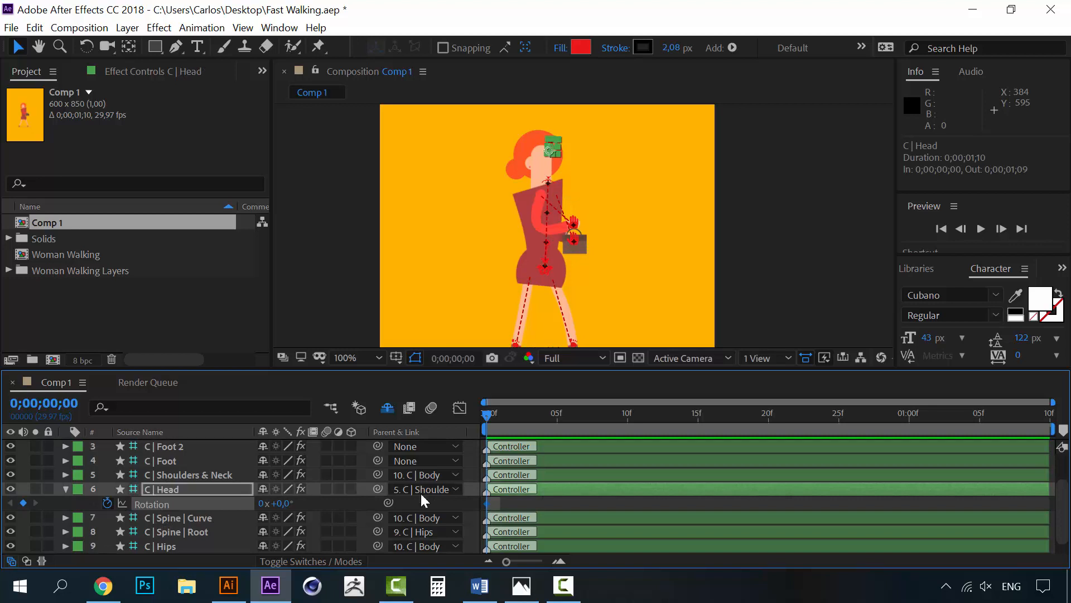
# - Set the C | Head controller's Rotation to 27° at frame 10
pyautogui.click(627, 414)
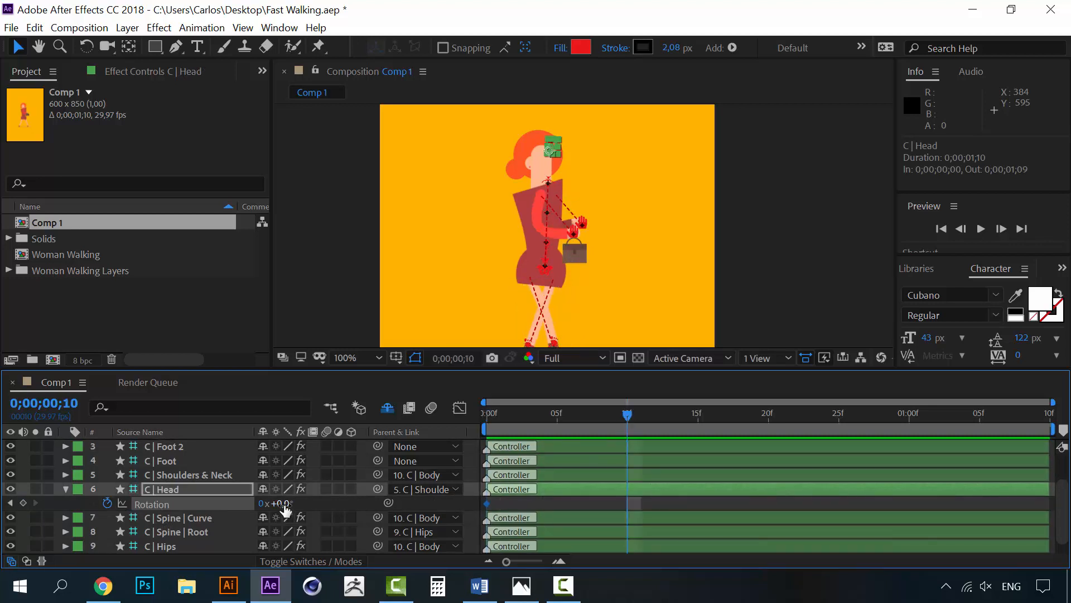
pyautogui.moveTo(285, 503); pyautogui.dragTo(292, 503)
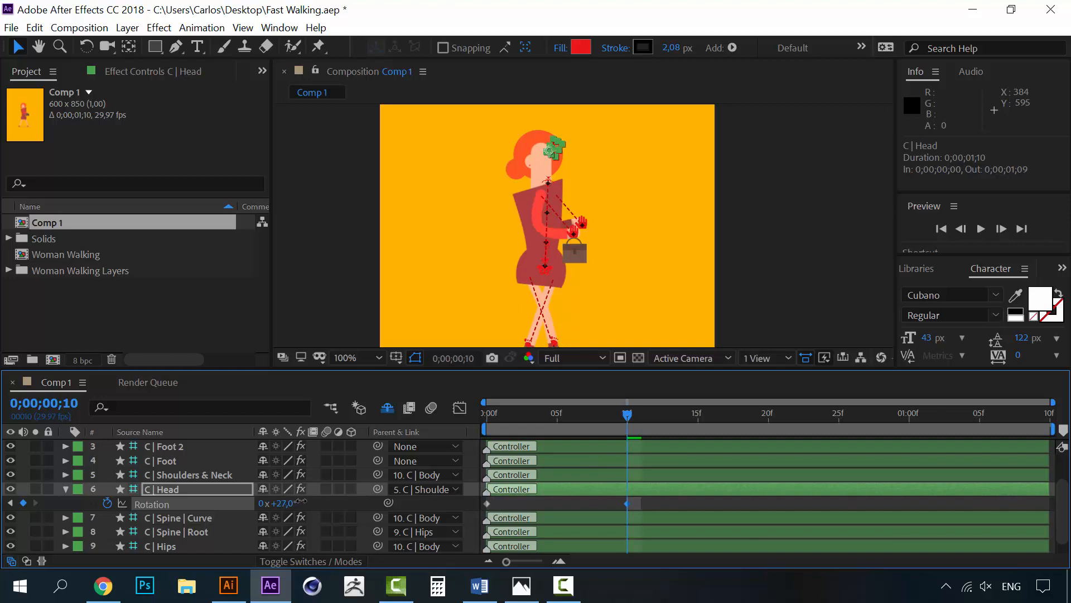
pyautogui.press('h')
pyautogui.scroll(1, 536, 148)
pyautogui.moveTo(490, 196); pyautogui.dragTo(504, 266)
pyautogui.press('v')
pyautogui.moveTo(281, 503); pyautogui.dragTo(274, 502)
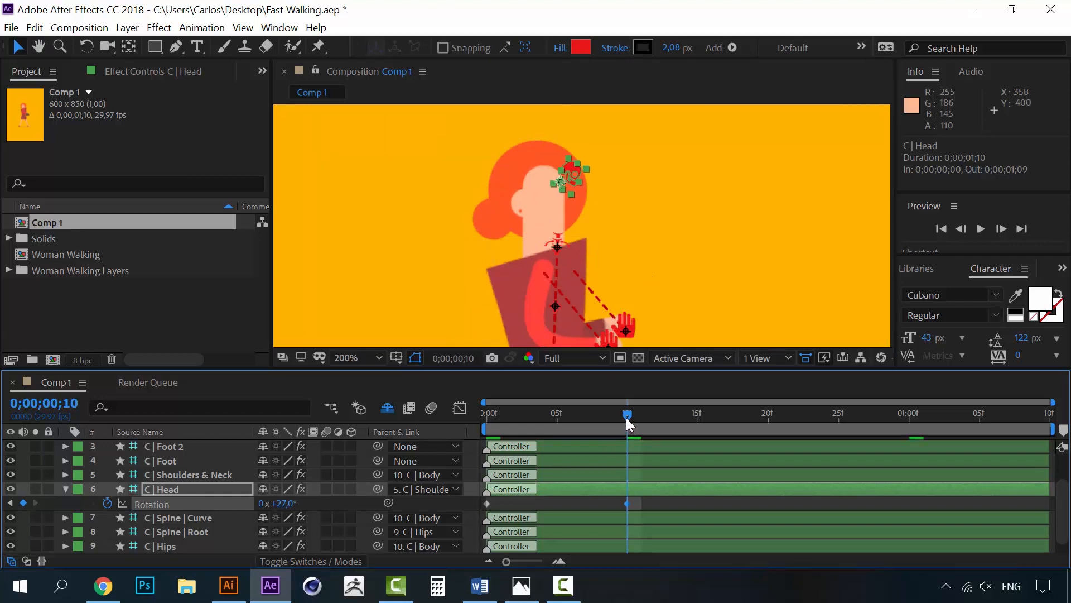
pyautogui.moveTo(626, 417)
pyautogui.mouseDown()
pyautogui.moveTo(487, 417)
pyautogui.moveTo(618, 409)
pyautogui.moveTo(626, 431)
pyautogui.mouseUp()
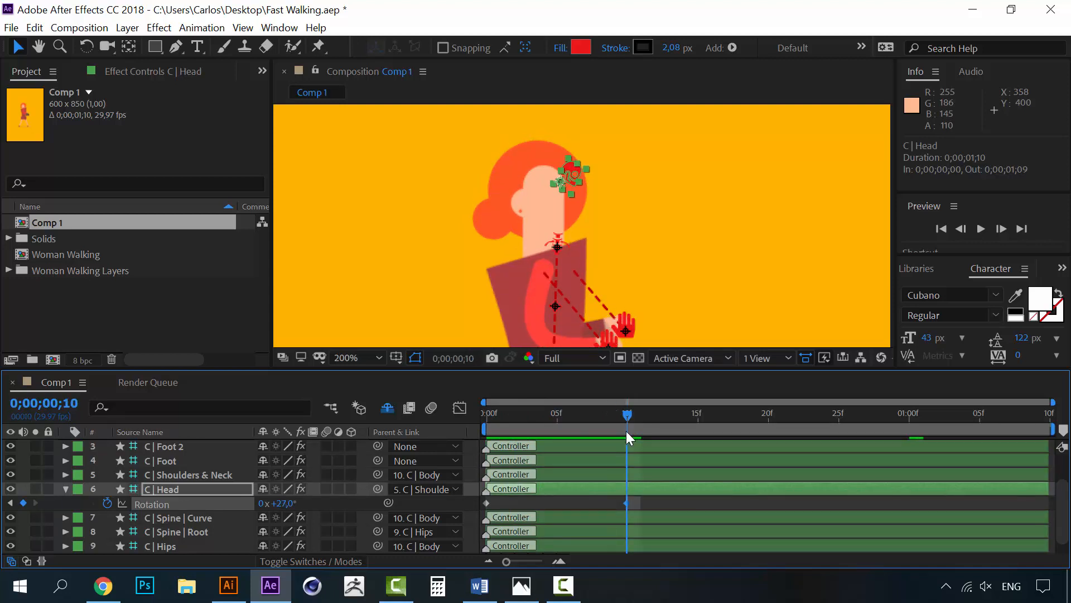
# - Apply Easy Ease to the C | Head Rotation keyframes at frames 0 and 10
pyautogui.moveTo(640, 506); pyautogui.dragTo(484, 503)
pyautogui.rightClick(627, 503)
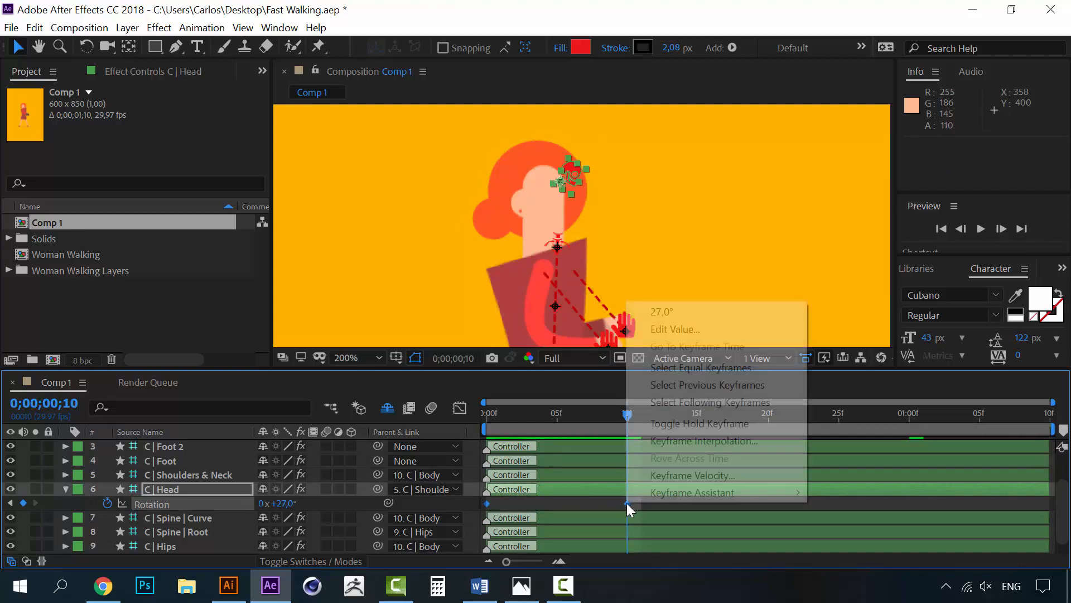
pyautogui.moveTo(792, 491)
pyautogui.click(879, 405)
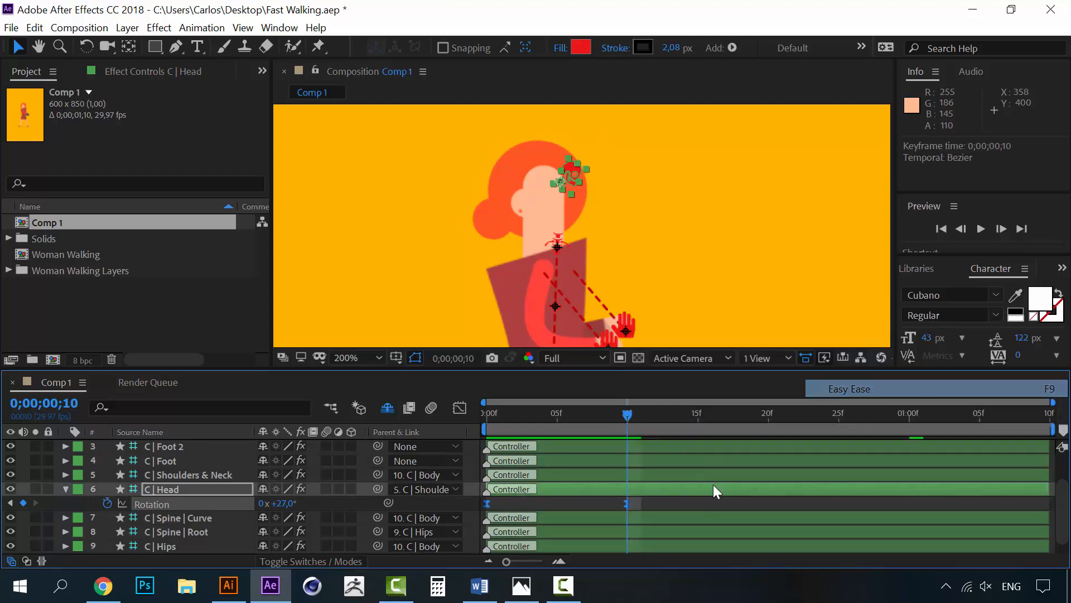
# - Copy the two eased C | Head Rotation keyframes and paste them starting at frame 20
pyautogui.click(769, 414)
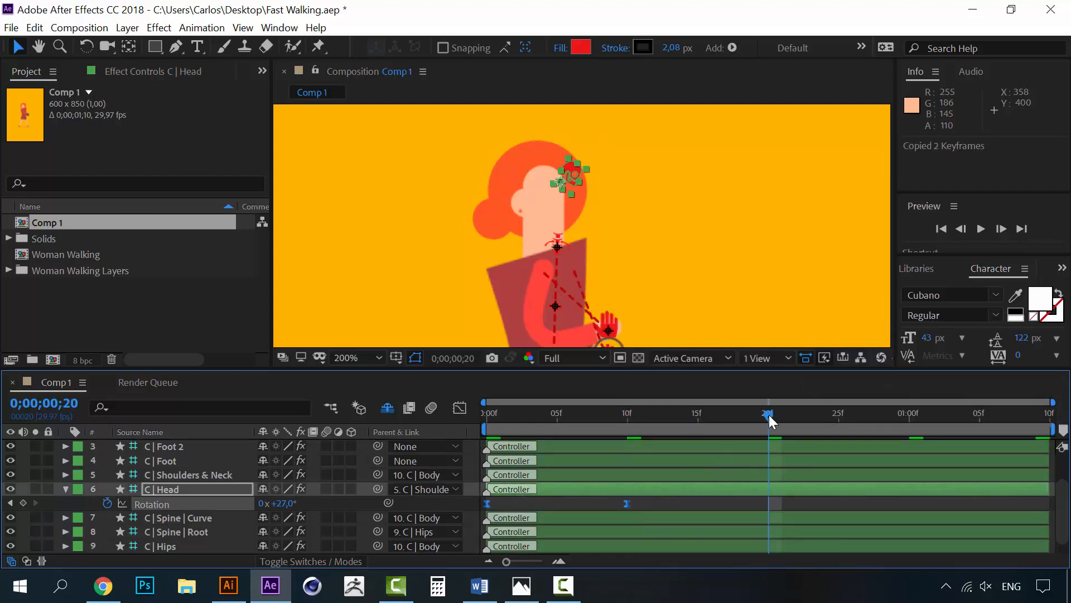
pyautogui.hotkey('ctrl', 'v')
pyautogui.click(757, 507)
# - Copy the C | Head Rotation keyframe from frame 20 to 0;00;01;09 and preview the head movement
pyautogui.click(769, 505)
pyautogui.hotkey('ctrl', 'c')
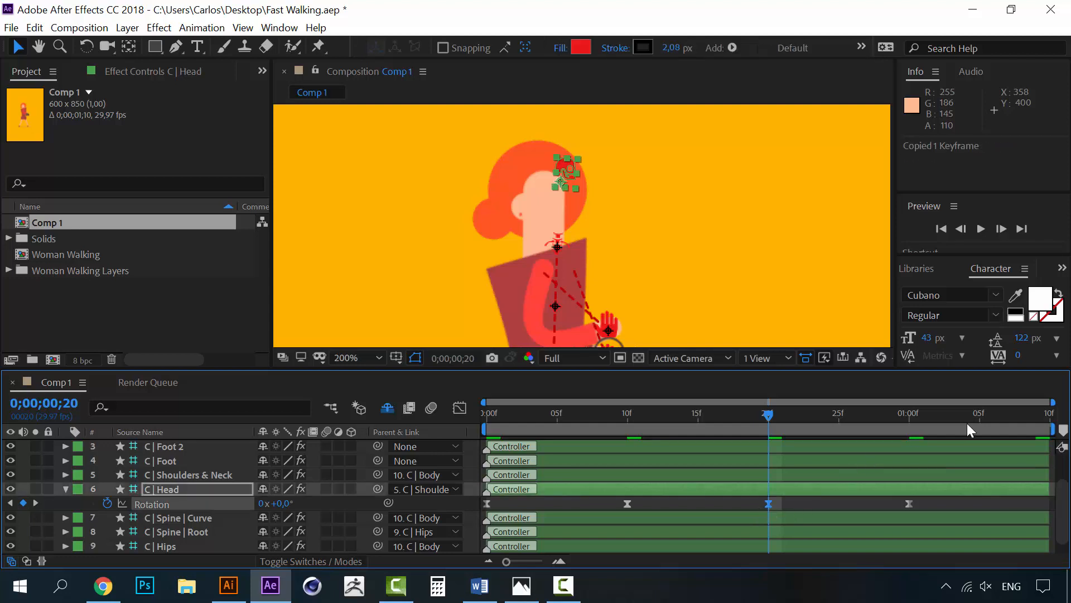
pyautogui.moveTo(967, 423); pyautogui.dragTo(1036, 423)
pyautogui.hotkey('ctrl', 'v')
pyautogui.press('space')
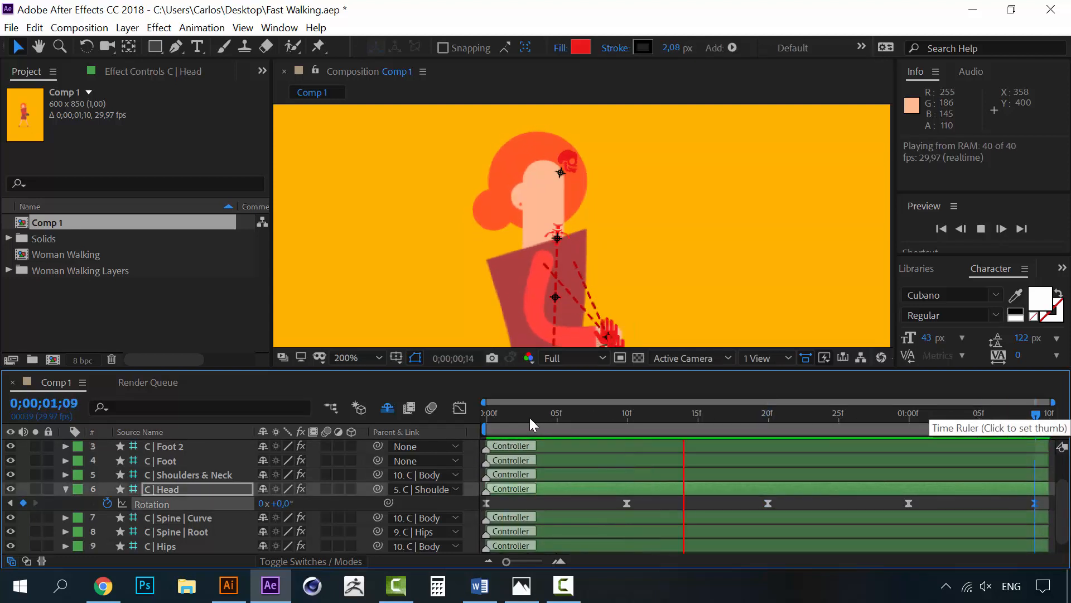
pyautogui.press('space')
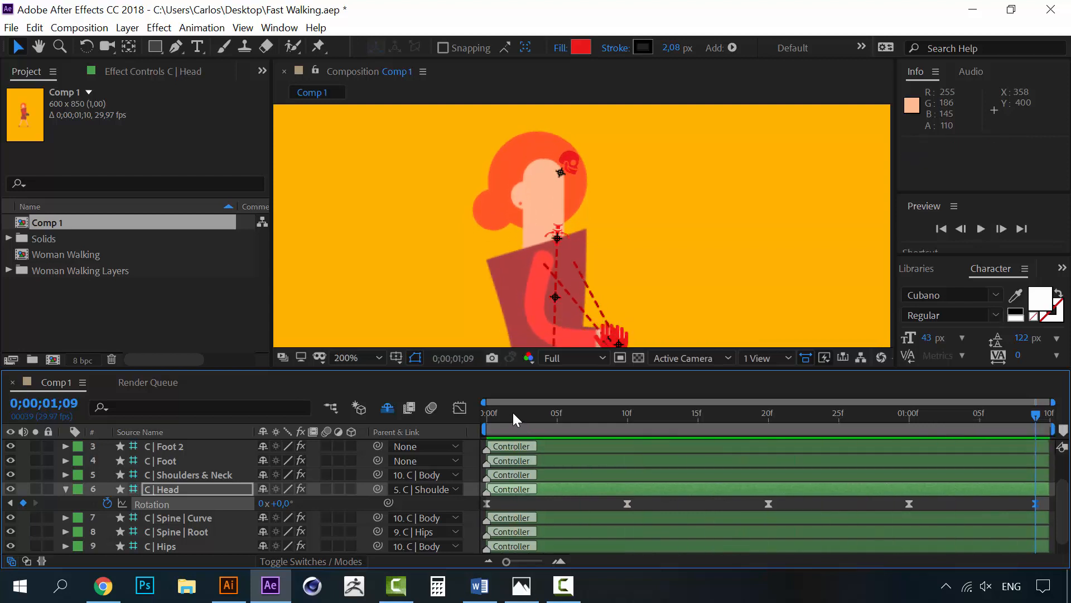
# - Return to frame 0, collapse the C | Head layer and reveal the hidden shy layers in the timeline
pyautogui.moveTo(514, 418); pyautogui.dragTo(486, 416)
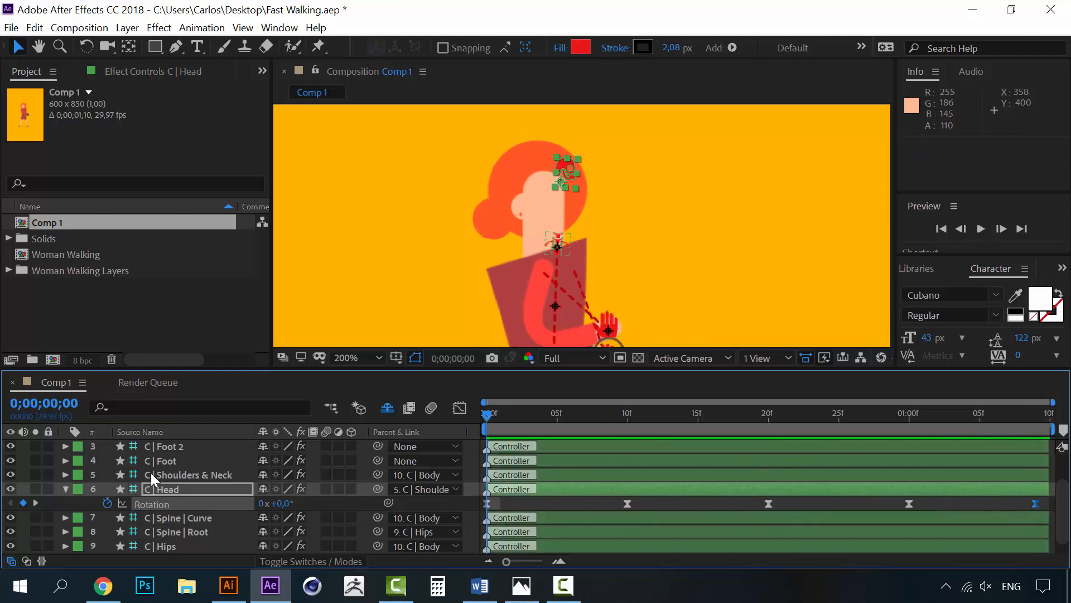
pyautogui.click(66, 488)
pyautogui.click(387, 409)
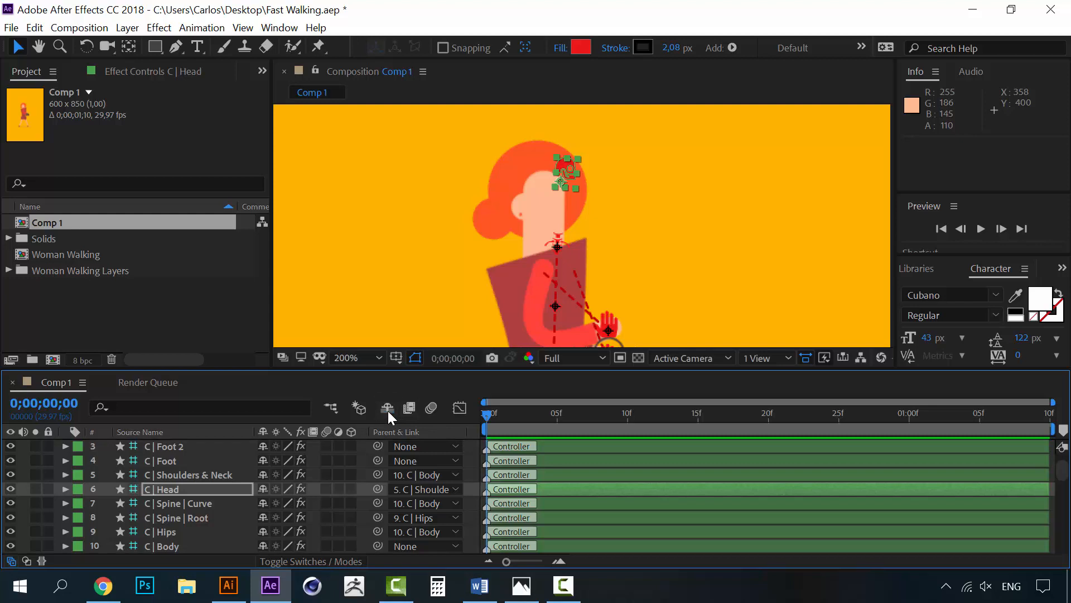
pyautogui.scroll(-4, 191, 486)
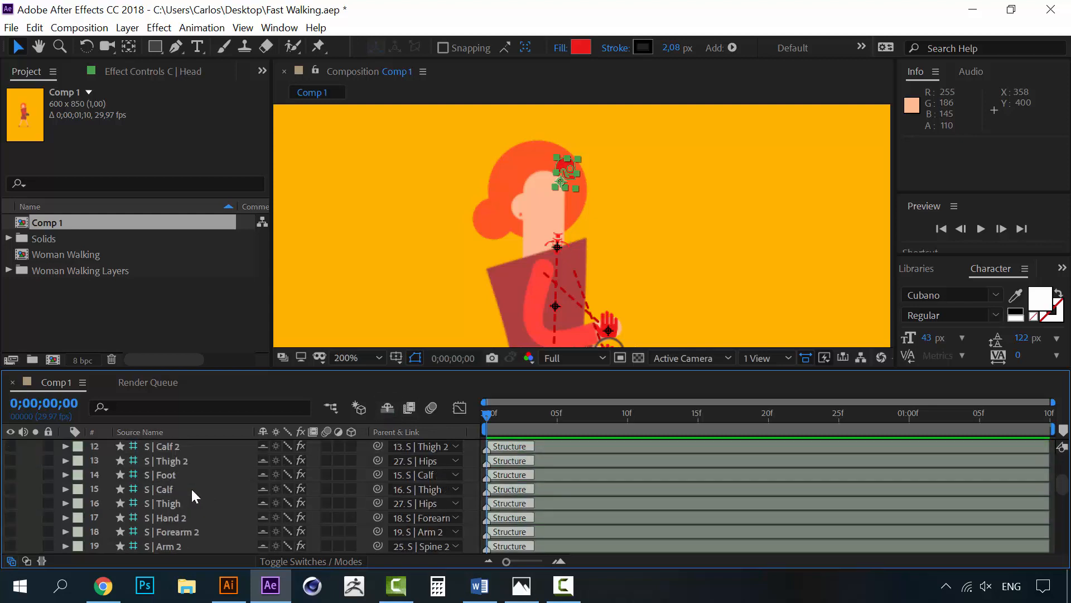
pyautogui.scroll(-3, 191, 487)
# - Play the walk cycle with the view on the hands and briefcase to examine how the briefcase moves
pyautogui.press('h')
pyautogui.moveTo(555, 299); pyautogui.dragTo(525, 183)
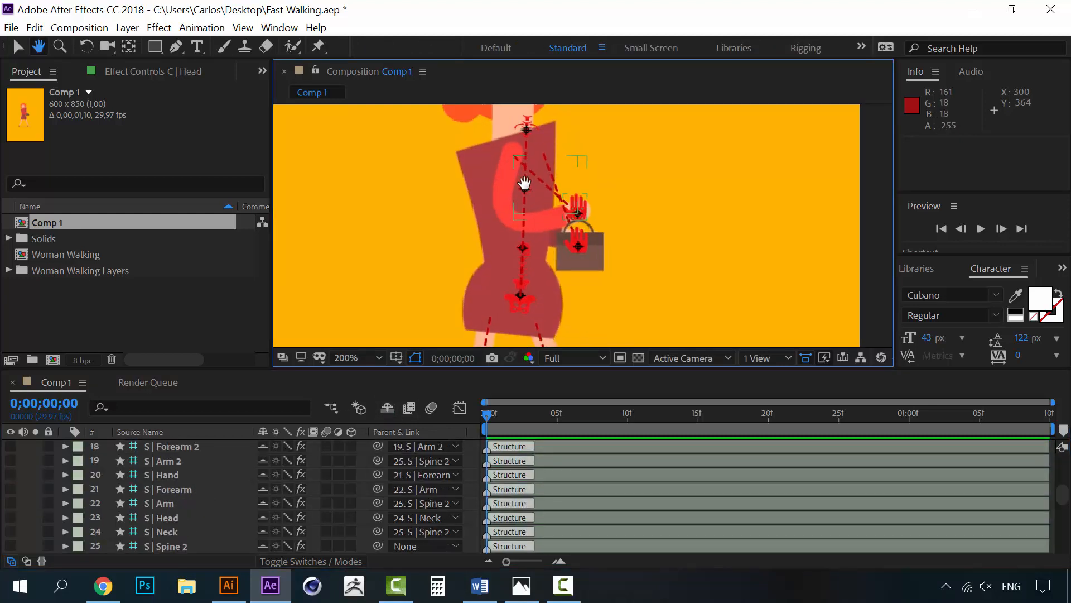
pyautogui.press('v')
pyautogui.click(489, 411)
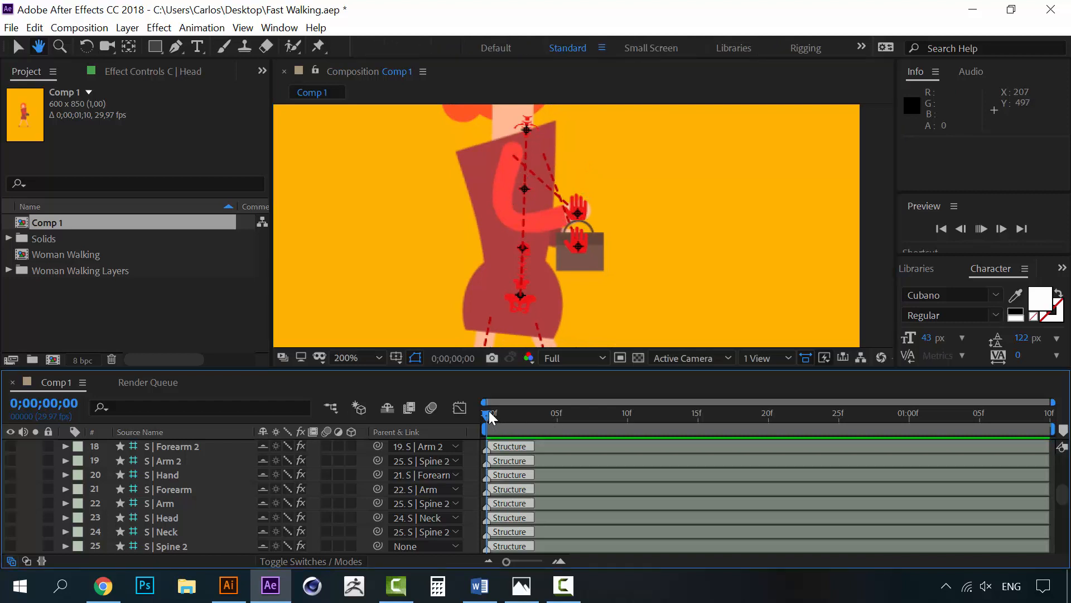
pyautogui.press('space')
pyautogui.press('space')
pyautogui.press('space')
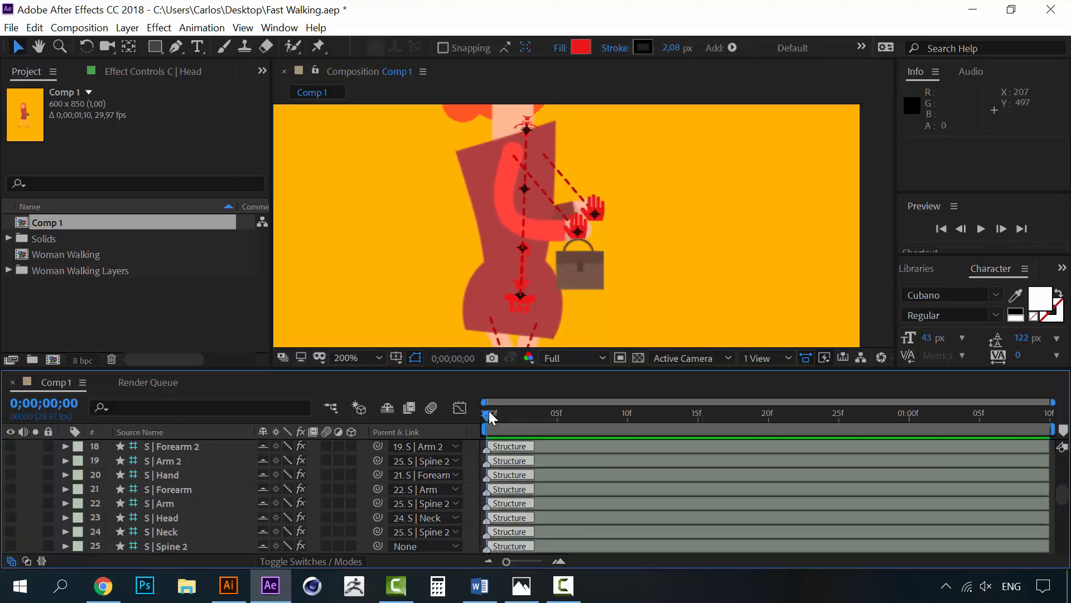
pyautogui.press('space')
# - Add a Rotation keyframe to the briefcase layer at frame 0 and set it to 15°
pyautogui.scroll(-5, 179, 491)
pyautogui.scroll(2, 178, 491)
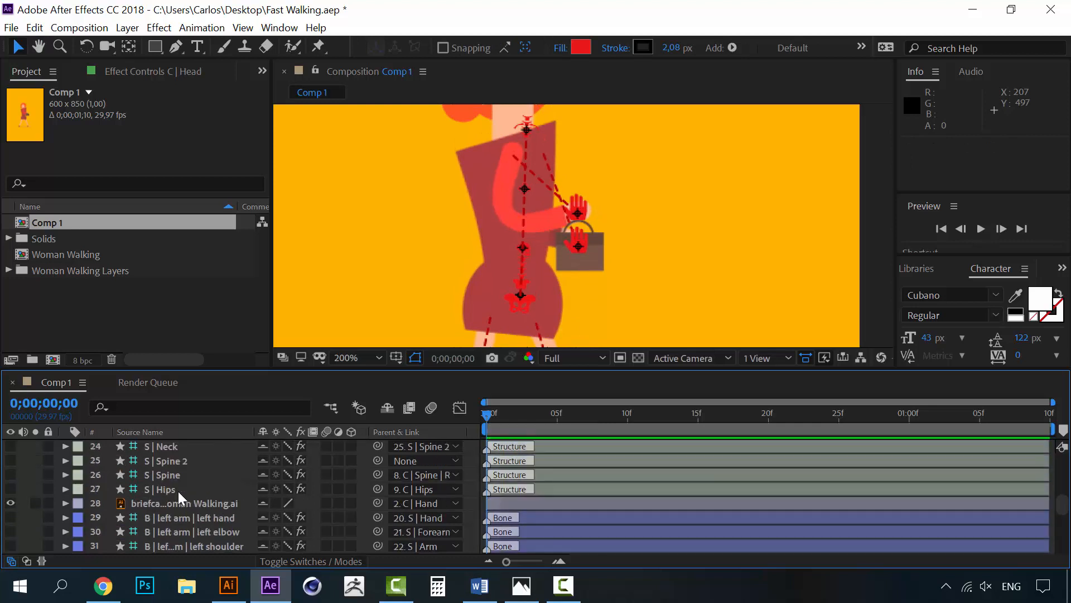
pyautogui.click(177, 503)
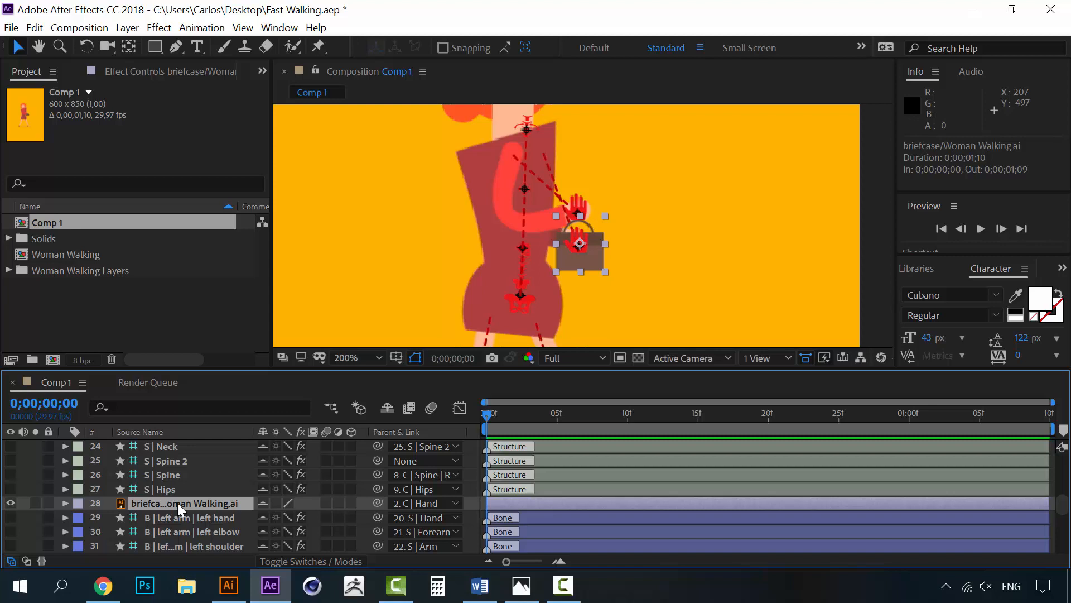
pyautogui.press('r')
pyautogui.click(104, 517)
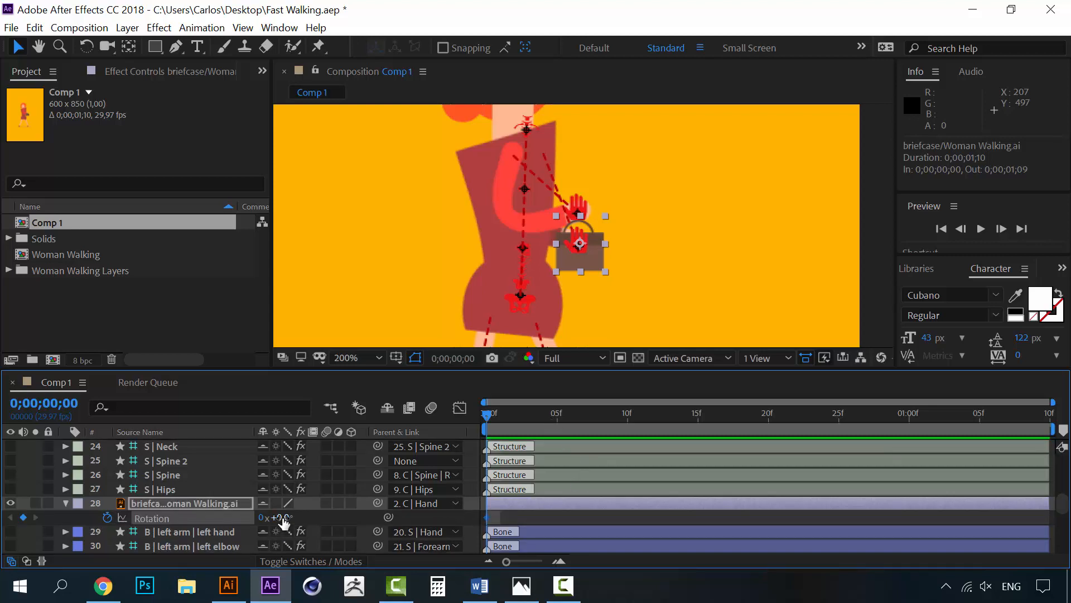
pyautogui.moveTo(281, 516); pyautogui.dragTo(296, 517)
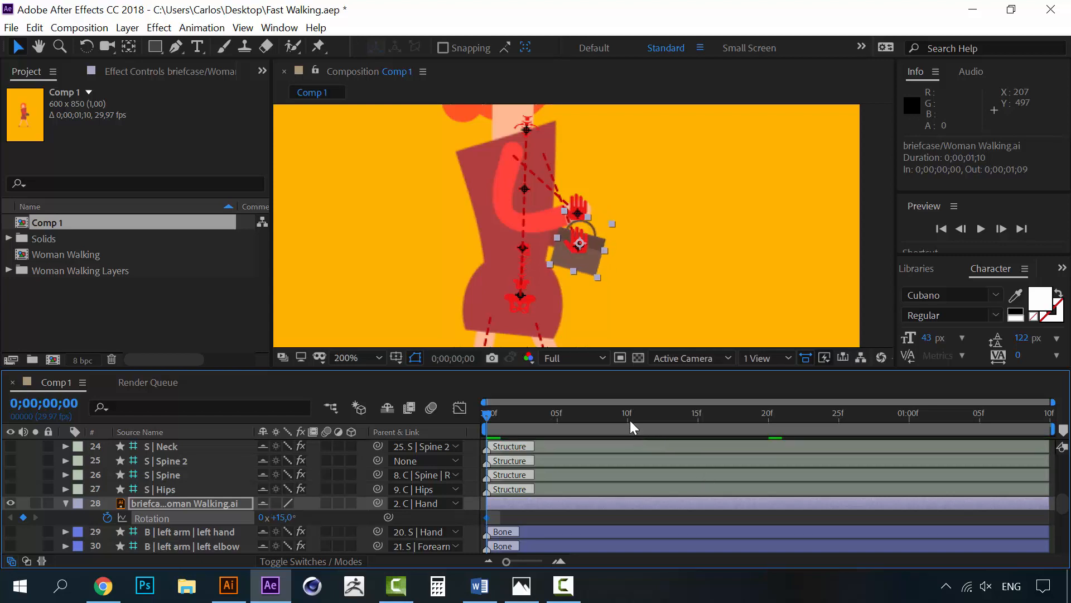
# - Set the briefcase layer's Rotation to -14° at frame 10
pyautogui.moveTo(627, 413); pyautogui.dragTo(500, 414)
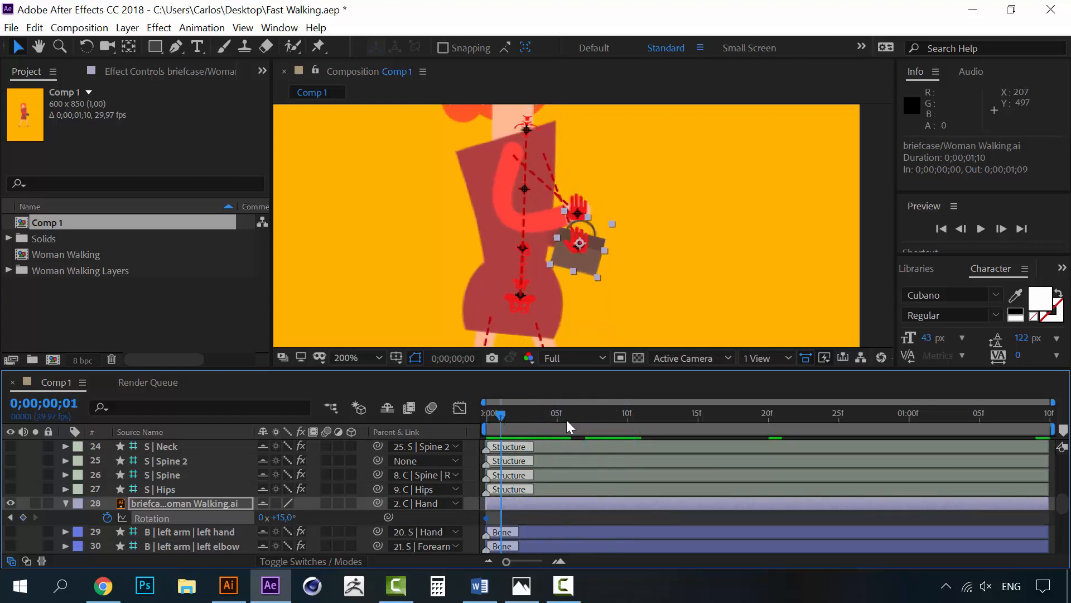
pyautogui.moveTo(567, 421); pyautogui.dragTo(627, 421)
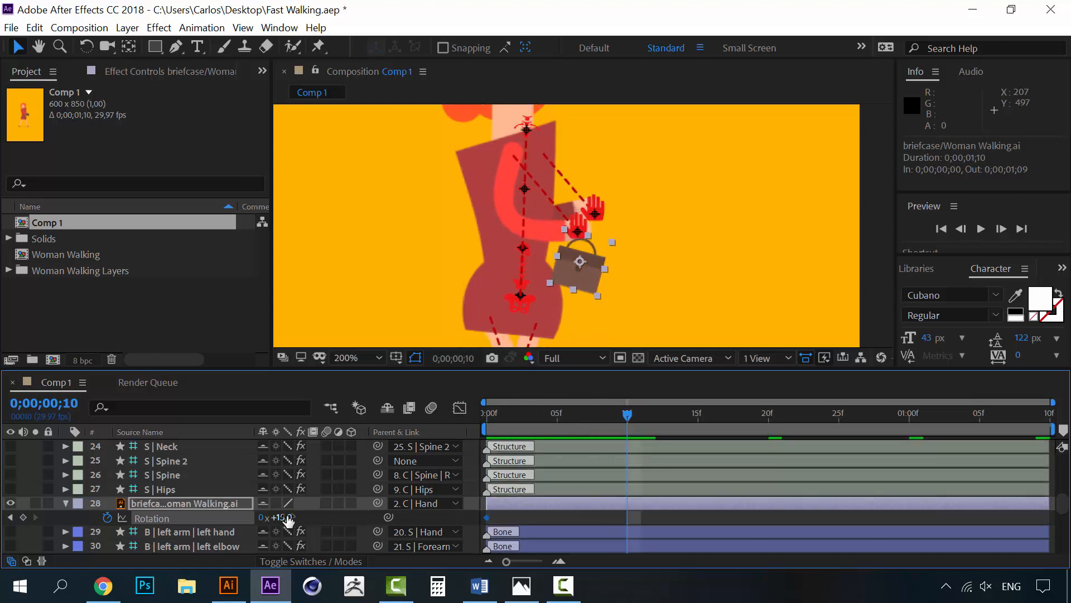
pyautogui.moveTo(282, 516); pyautogui.dragTo(261, 517)
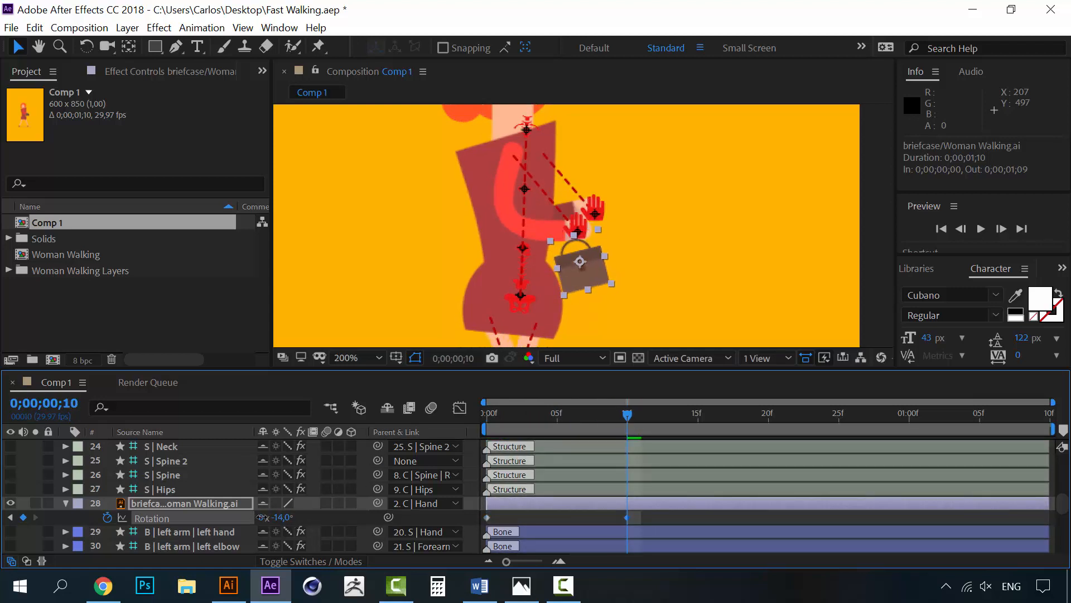
# - Nudge the briefcase slightly up and to the right to fit the hand, and preview its swing from frame 0
pyautogui.click(229, 500)
pyautogui.press('Up')
pyautogui.press('Up')
pyautogui.press('Up')
pyautogui.press('Right')
pyautogui.press('Right')
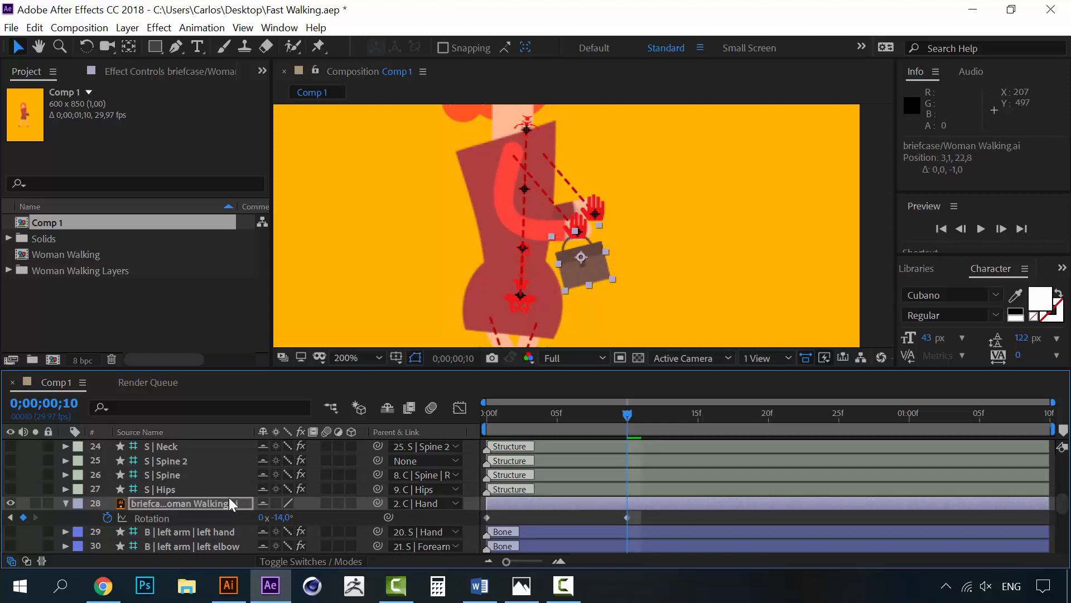
pyautogui.moveTo(622, 421); pyautogui.dragTo(473, 423)
pyautogui.press('space')
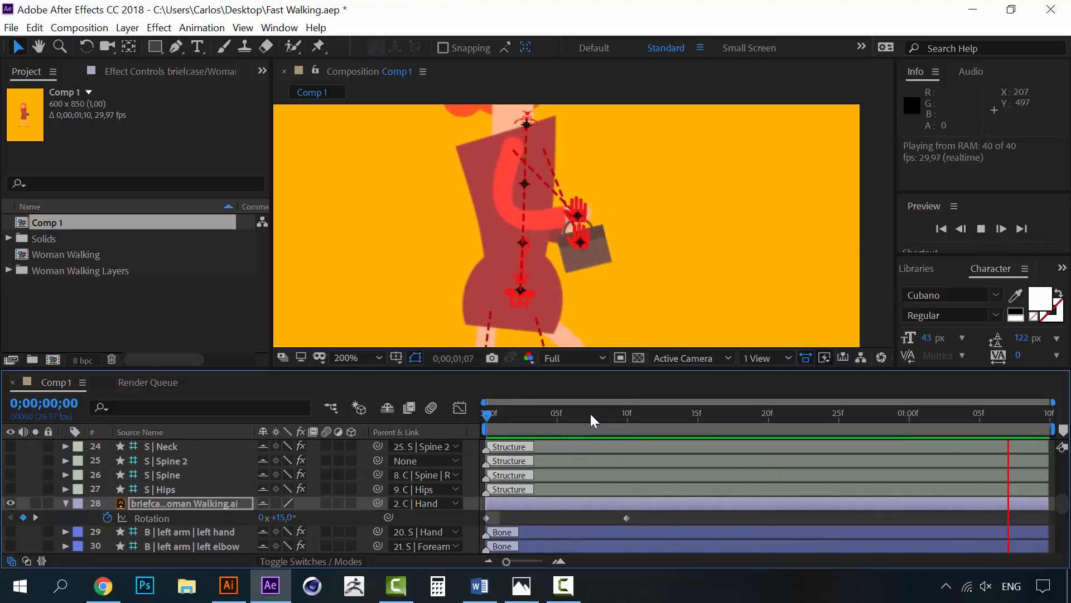
# - Apply Easy Ease to the briefcase Rotation keyframes at frames 0 and 10
pyautogui.click(626, 414)
pyautogui.moveTo(643, 517); pyautogui.dragTo(481, 524)
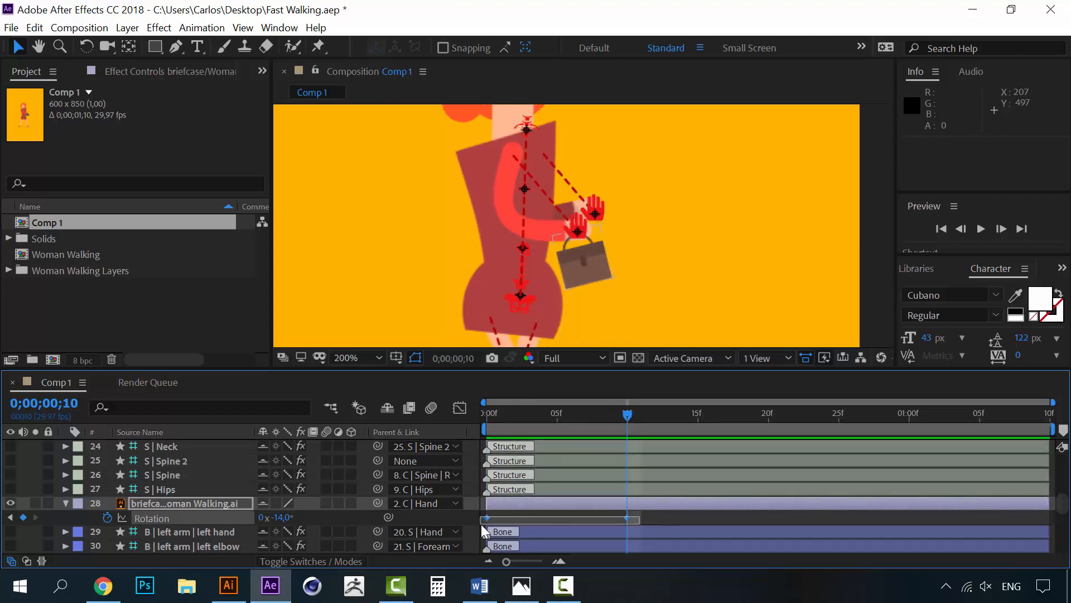
pyautogui.rightClick(487, 518)
pyautogui.moveTo(601, 509)
pyautogui.click(717, 507)
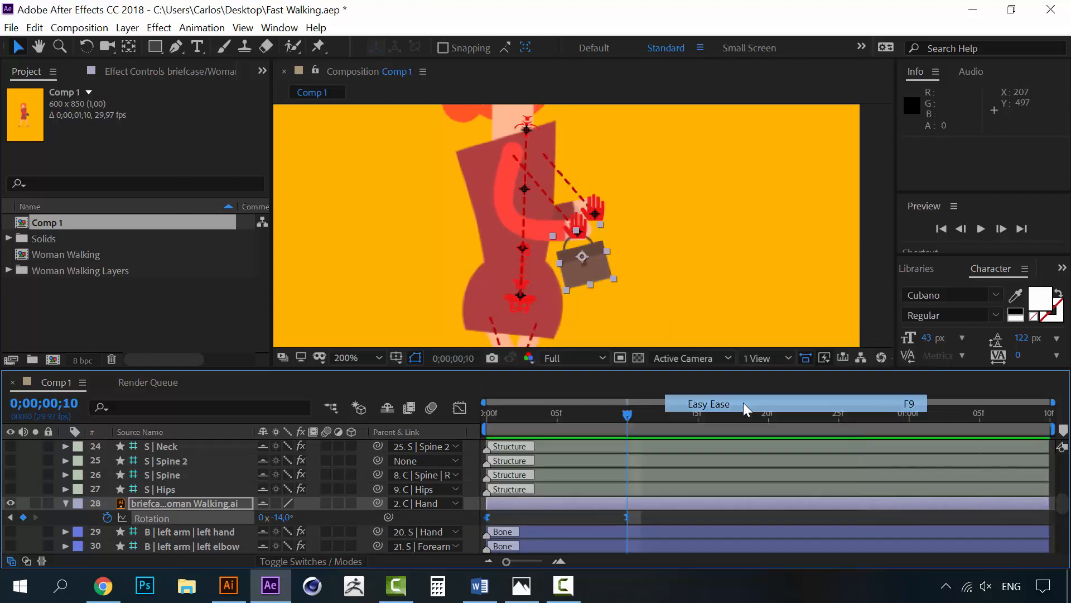
# - Copy the two eased briefcase Rotation keyframes and paste them starting at frame 20
pyautogui.hotkey('ctrl', 'c')
pyautogui.click(767, 415)
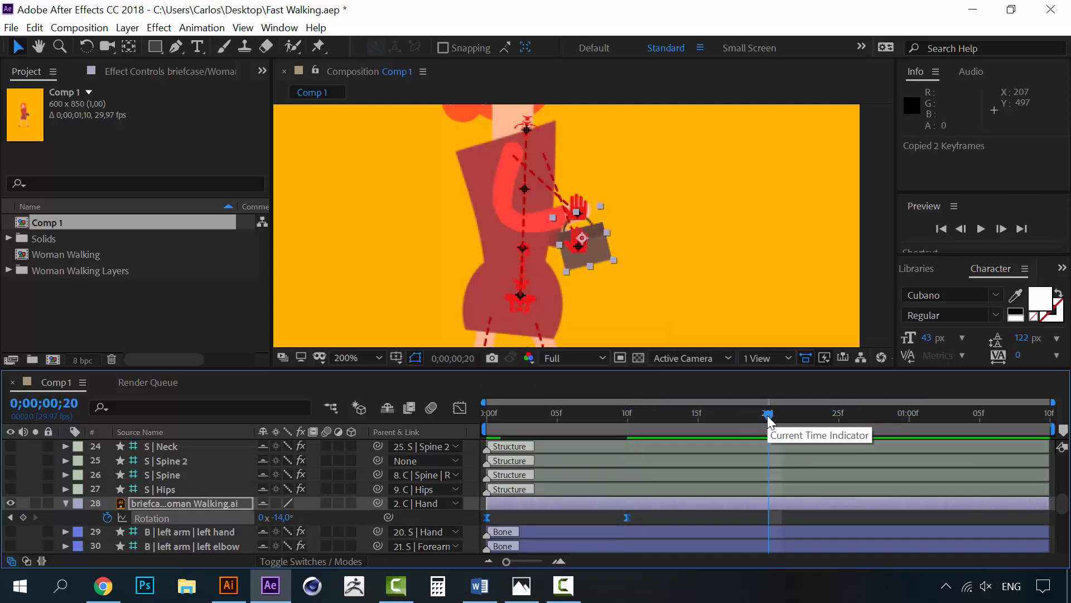
pyautogui.hotkey('ctrl', 'v')
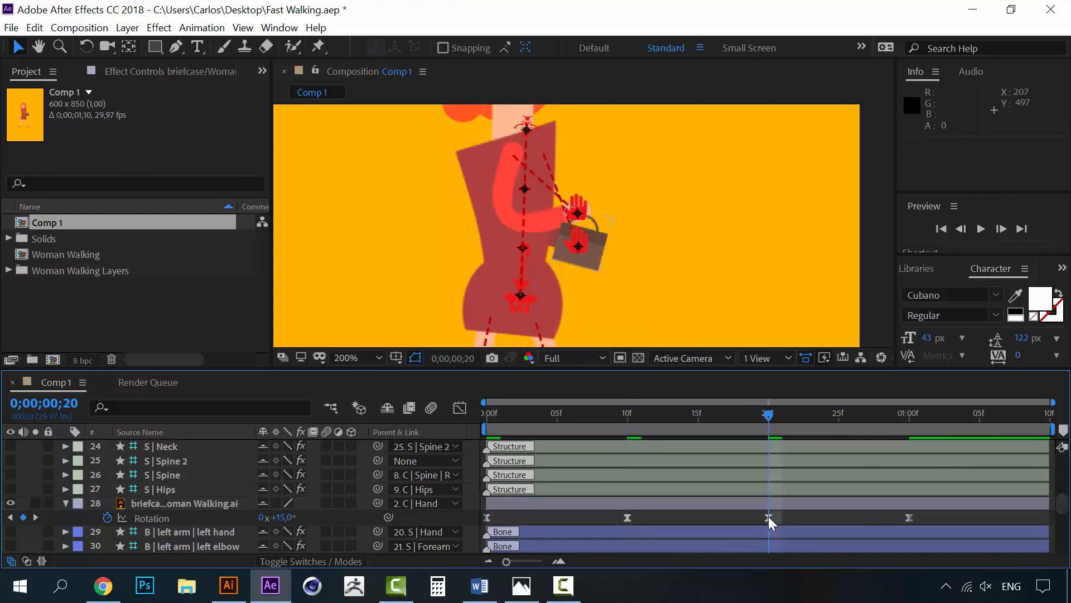
# - Copy the briefcase Rotation keyframe from frame 20 to 0;00;01;09, preview the swing and return to frame 0
pyautogui.click(769, 516)
pyautogui.hotkey('ctrl', 'c')
pyautogui.moveTo(1004, 419); pyautogui.dragTo(1063, 422)
pyautogui.hotkey('ctrl', 'v')
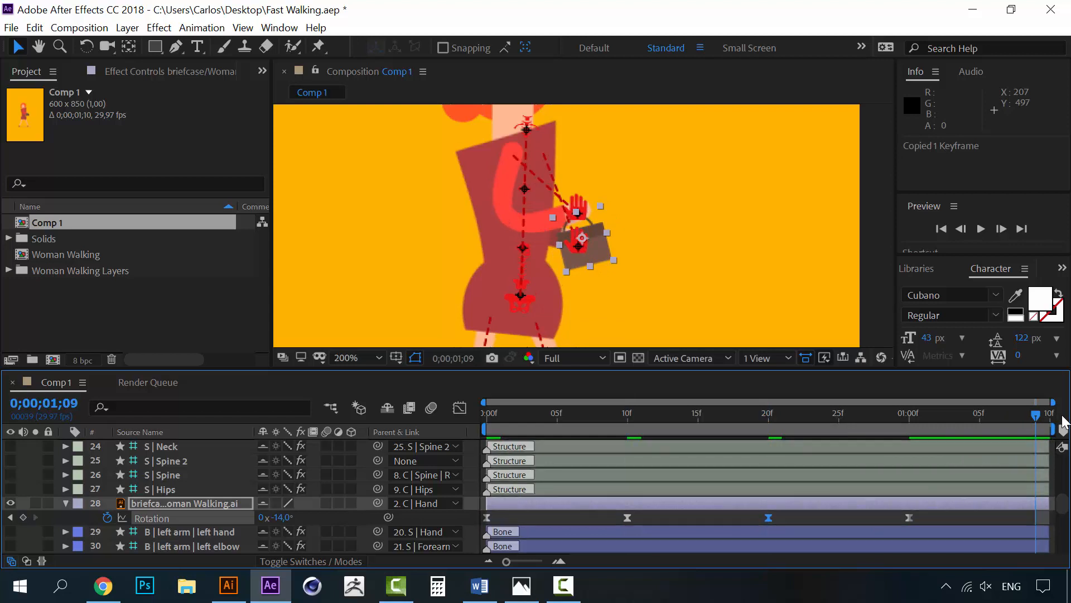
pyautogui.press('space')
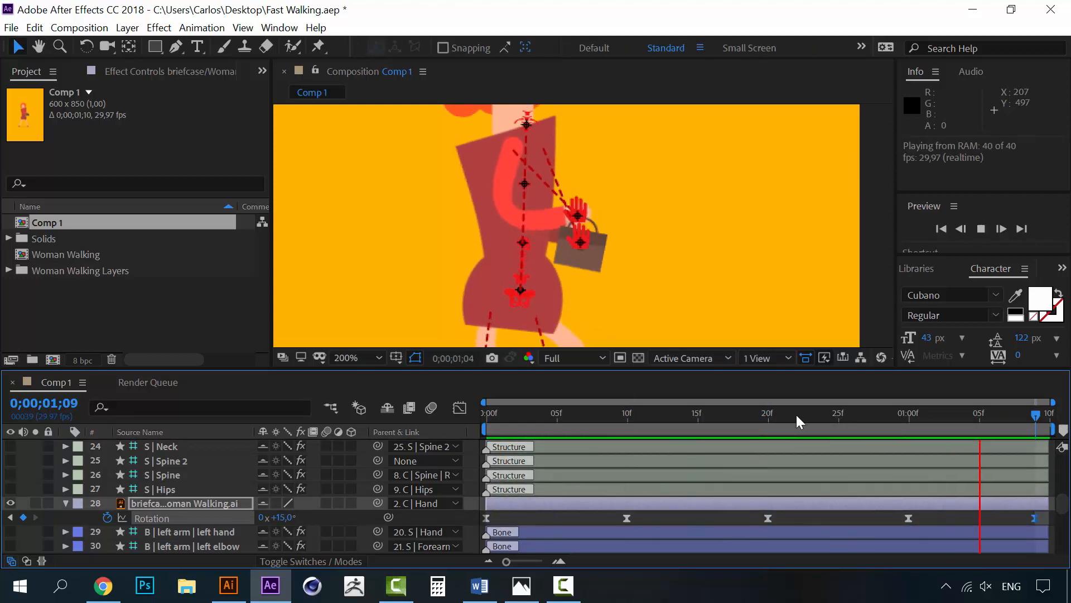
pyautogui.click(485, 414)
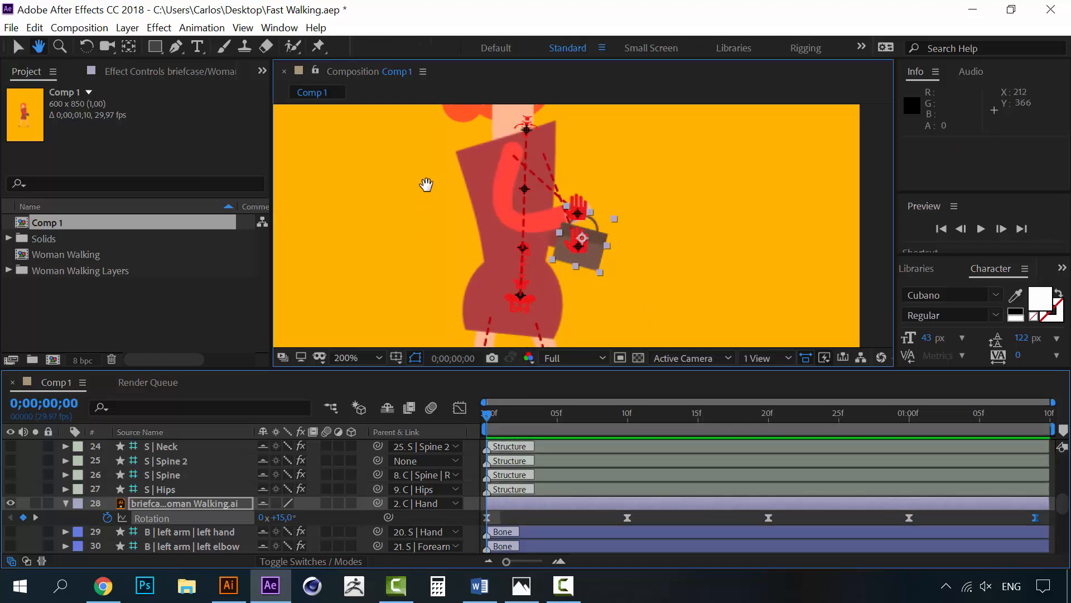
# - Collapse the briefcase layer, select the hair/Woman Walking.ai layer and toggle its visibility off and on to identify it
pyautogui.moveTo(426, 184); pyautogui.dragTo(456, 302)
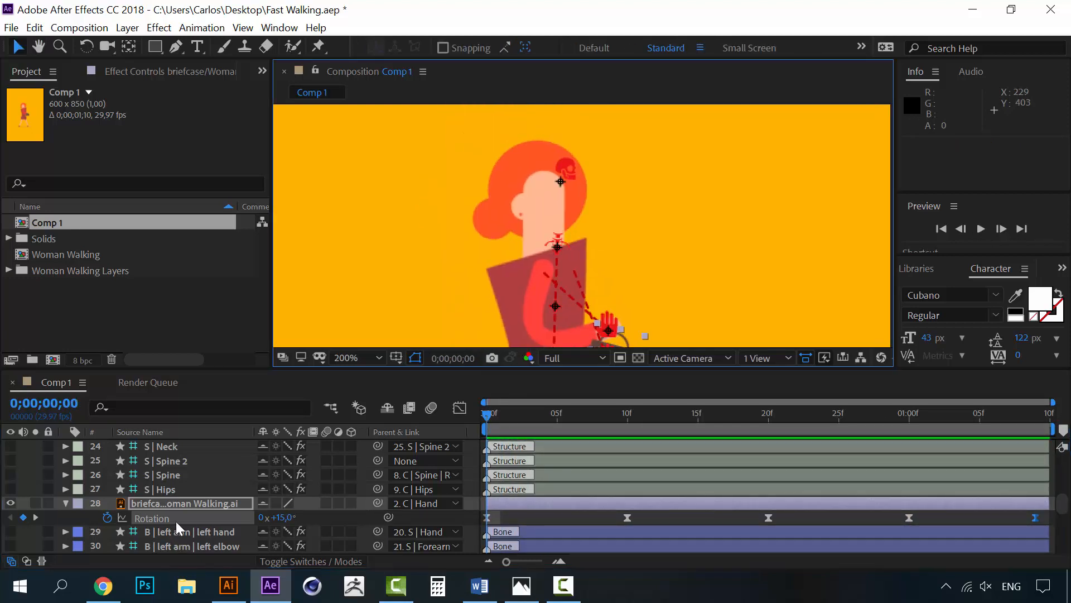
pyautogui.scroll(-3, 175, 521)
pyautogui.click(66, 460)
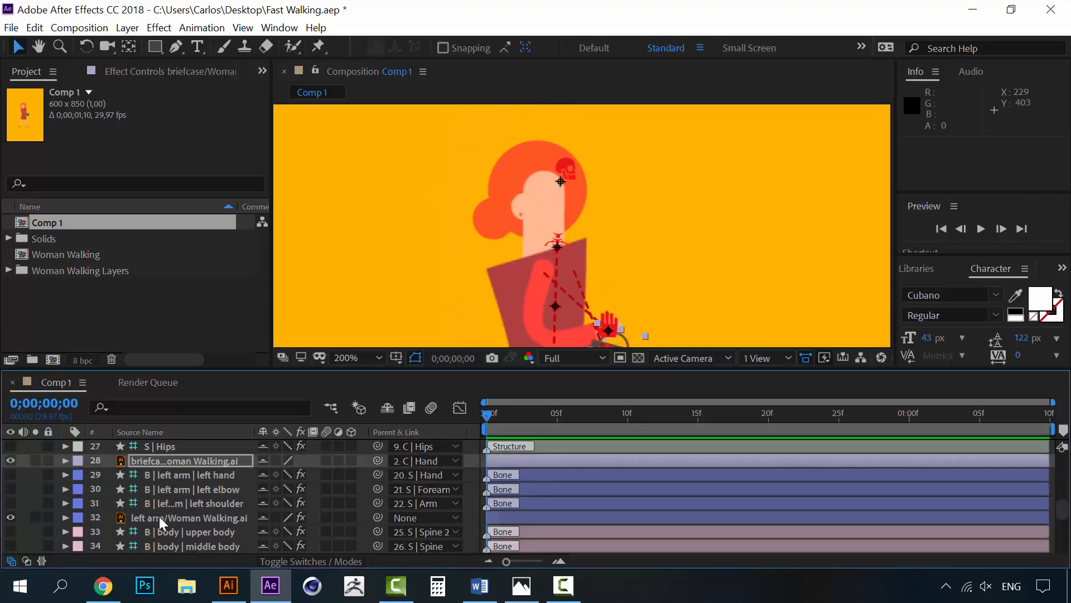
pyautogui.scroll(-9, 161, 519)
pyautogui.click(163, 505)
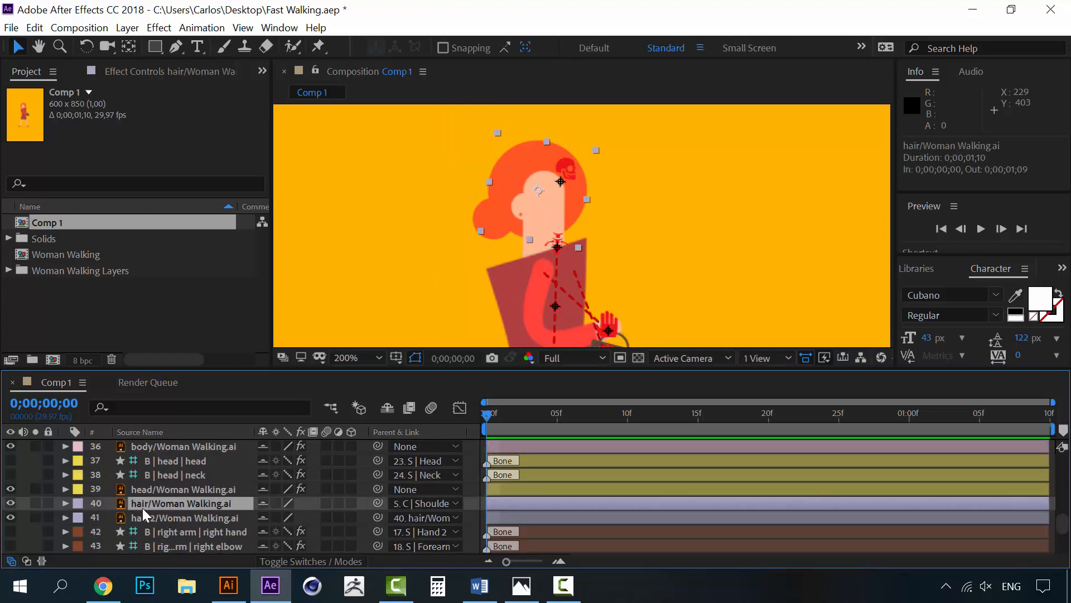
pyautogui.click(11, 503)
pyautogui.click(10, 503)
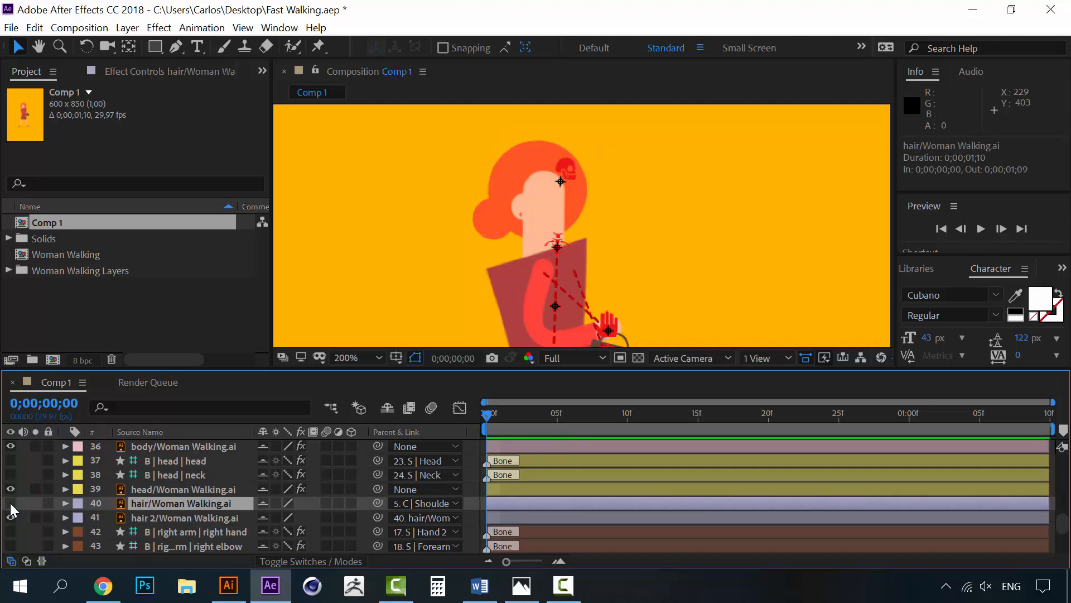
pyautogui.click(10, 504)
pyautogui.click(10, 503)
# - Add Position keyframes to the hair/Woman Walking.ai layer at frames 0 and 10
pyautogui.press('p')
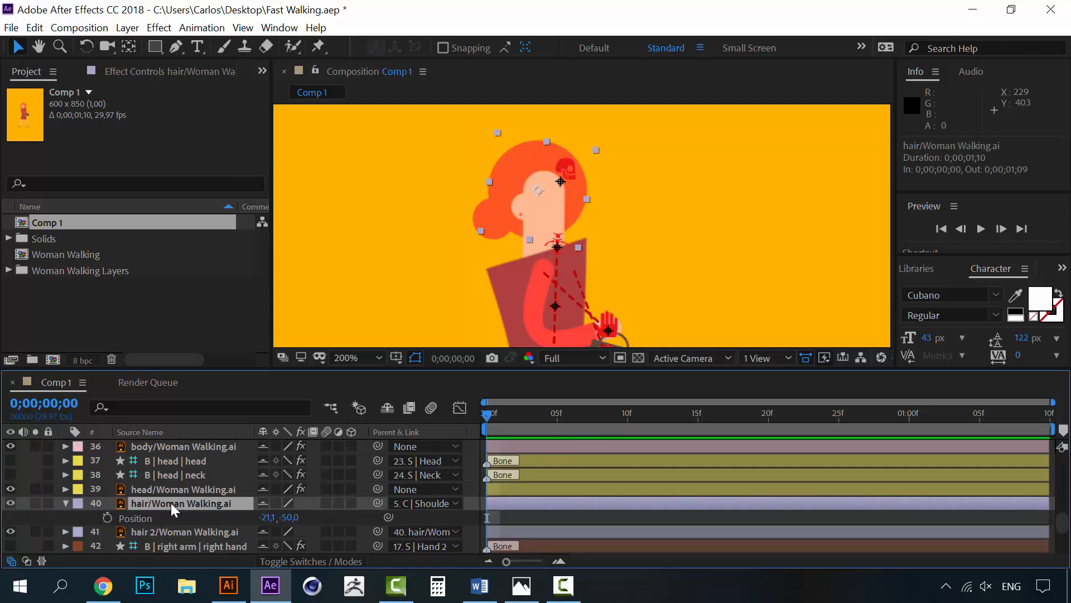
pyautogui.click(107, 517)
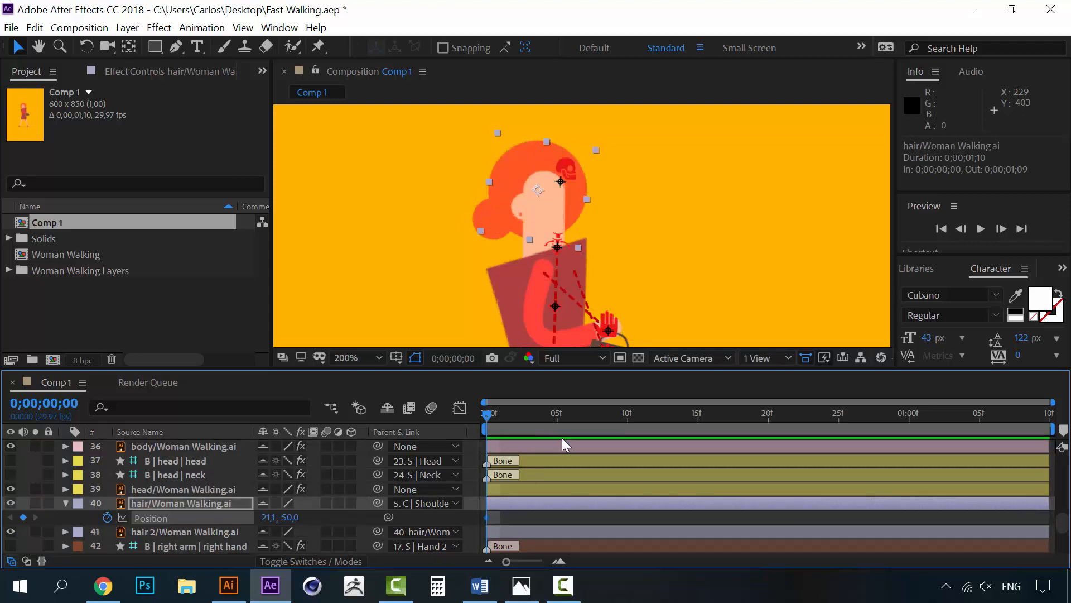
pyautogui.moveTo(633, 414)
pyautogui.mouseDown()
pyautogui.moveTo(491, 411)
pyautogui.moveTo(644, 407)
pyautogui.moveTo(629, 413)
pyautogui.mouseUp()
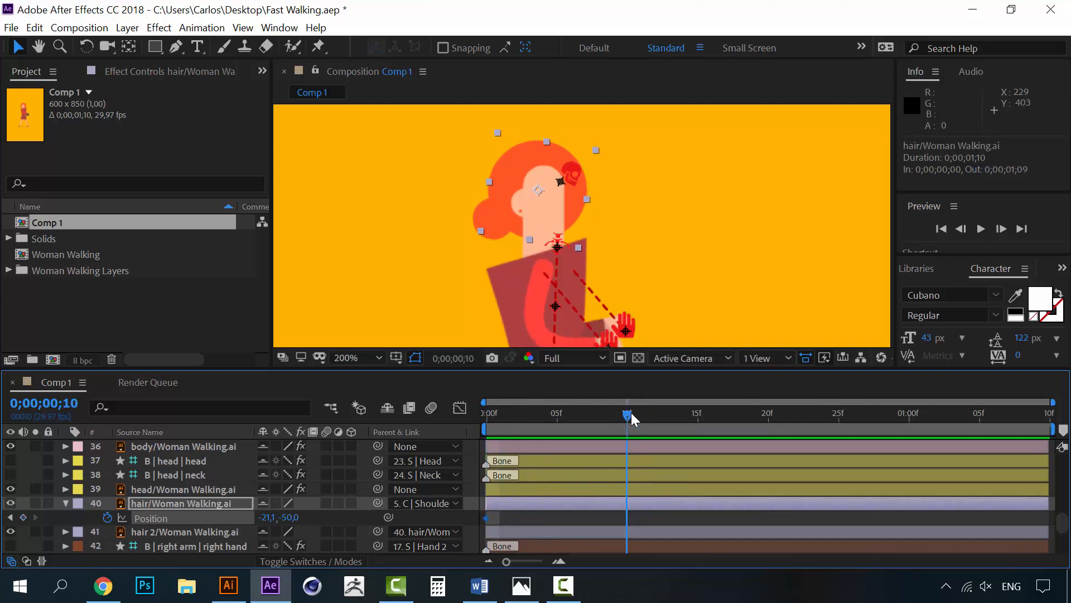
pyautogui.click(22, 517)
# - Nudge the hair layer left and down at frame 0 to Position -28,4, -47,0 and preview the hair movement
pyautogui.moveTo(568, 417); pyautogui.dragTo(461, 411)
pyautogui.press('Left')
pyautogui.press('Left')
pyautogui.press('Left')
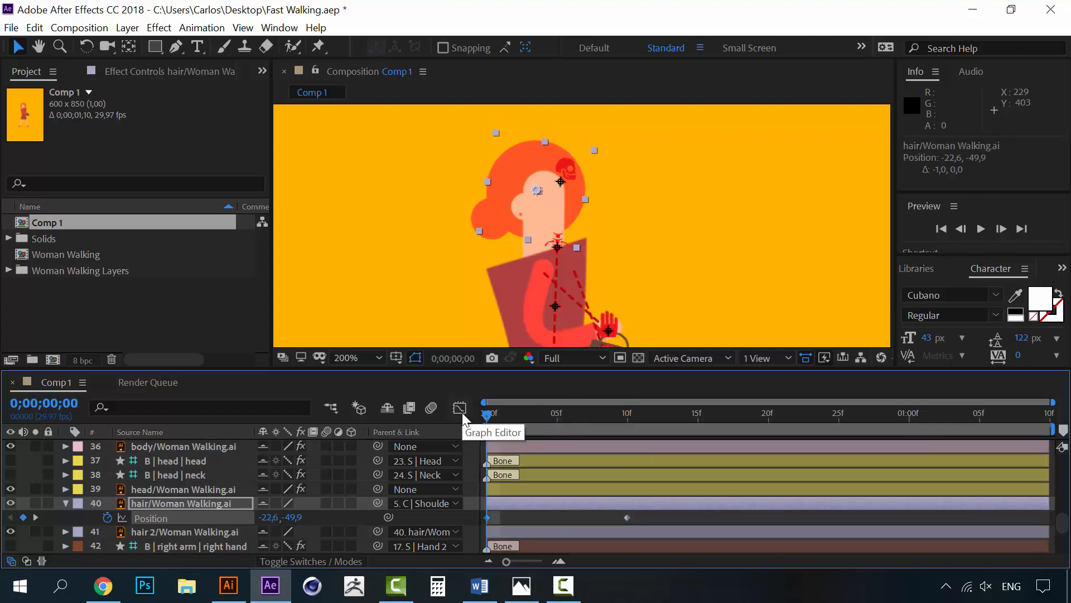
pyautogui.press('Left')
pyautogui.press('Left')
pyautogui.press('Left')
pyautogui.press('Left')
pyautogui.press('Left')
pyautogui.press('Left')
pyautogui.press('Down')
pyautogui.press('Down')
pyautogui.press('Down')
pyautogui.press('Left')
pyautogui.press('Left')
pyautogui.press('Down')
pyautogui.press('Down')
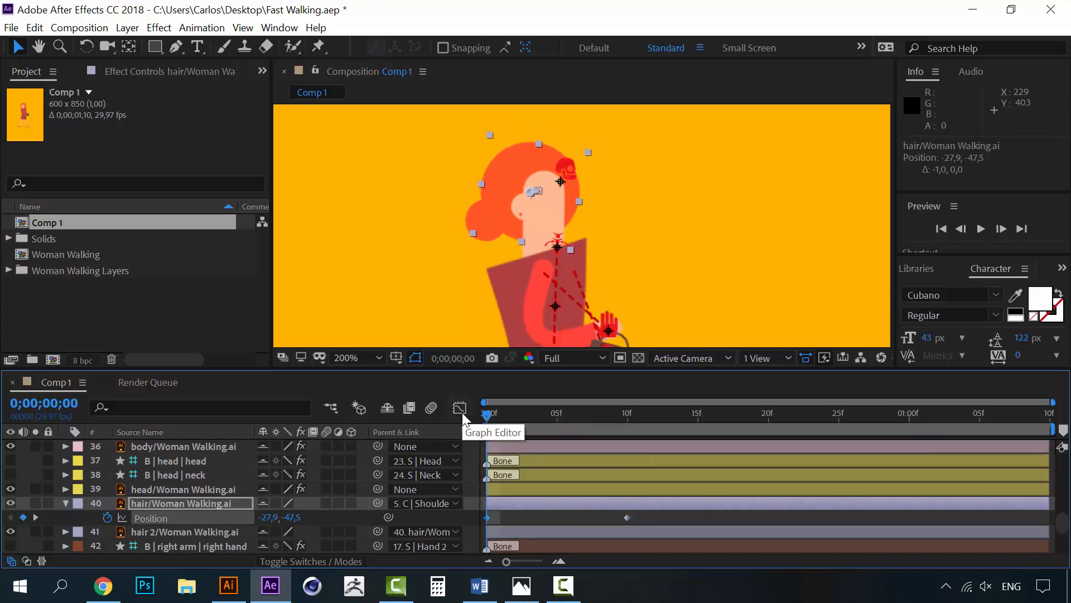
pyautogui.press('Left')
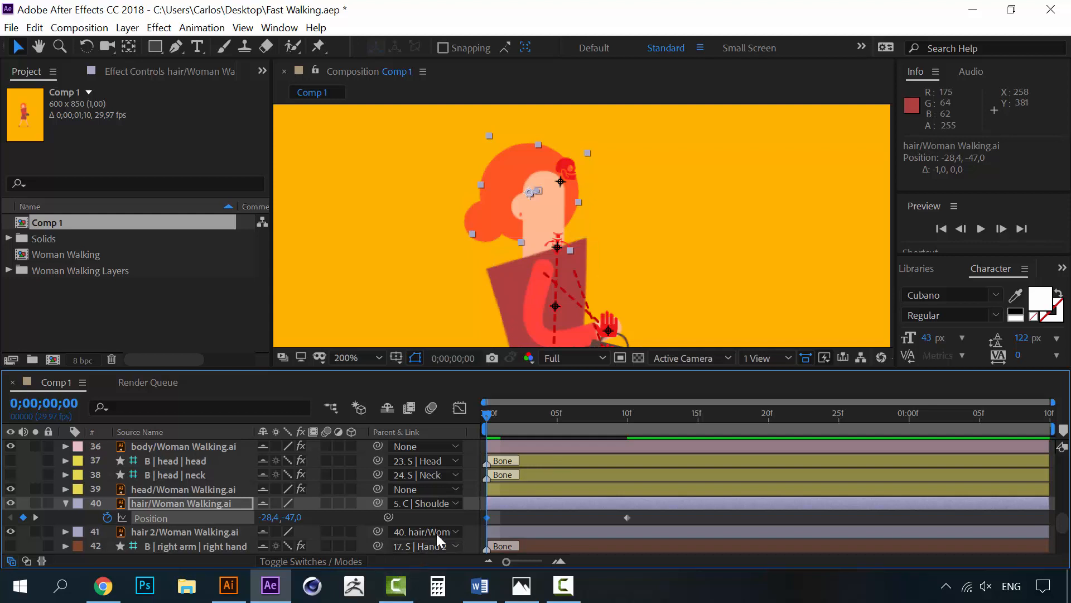
pyautogui.press('space')
pyautogui.click(490, 411)
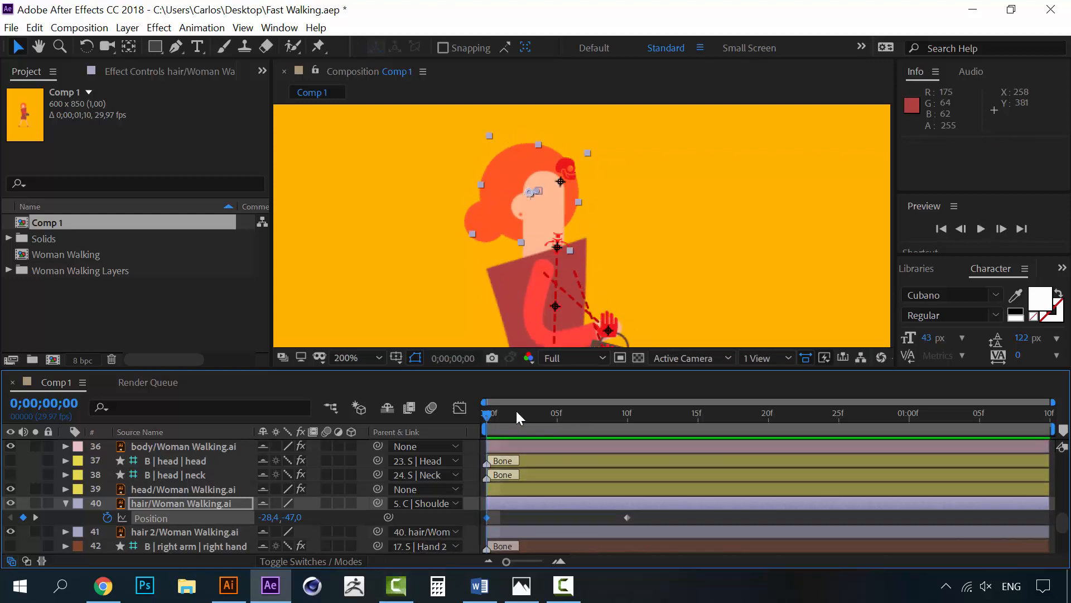
# - Apply Easy Ease to the hair layer's Position keyframes at frames 0 and 10 and copy both keyframes
pyautogui.moveTo(516, 410); pyautogui.dragTo(628, 413)
pyautogui.moveTo(639, 517); pyautogui.dragTo(481, 520)
pyautogui.rightClick(486, 517)
pyautogui.moveTo(558, 510)
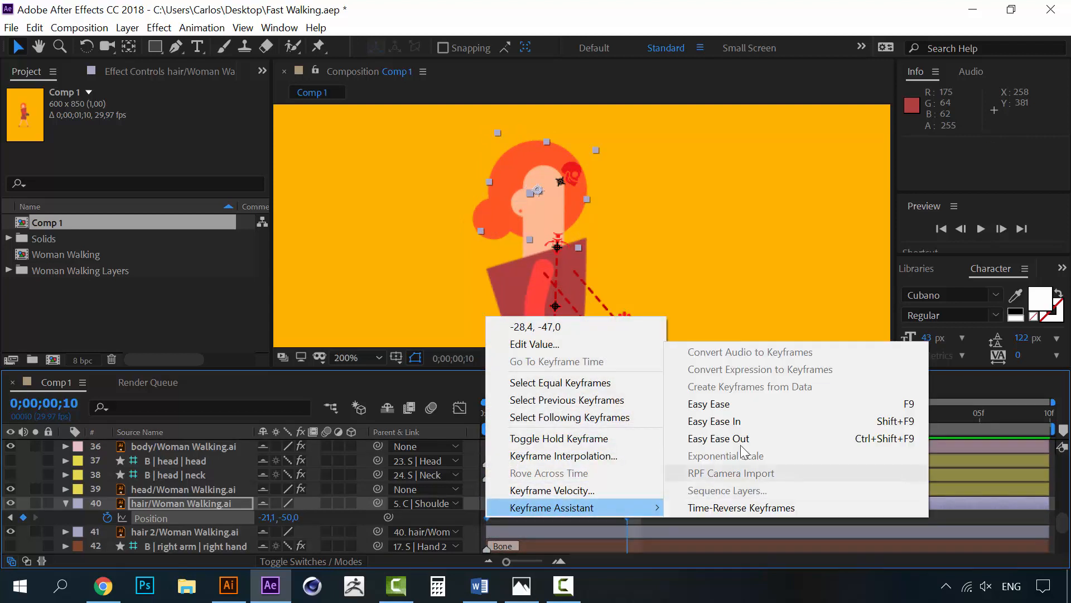
pyautogui.click(758, 406)
pyautogui.hotkey('ctrl', 'c')
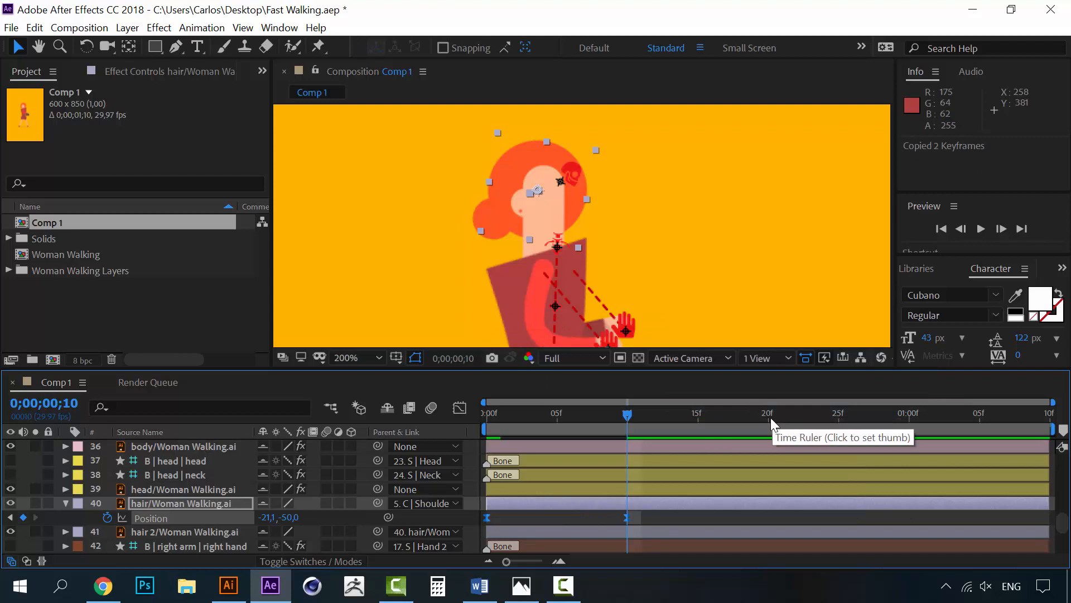
# - Paste the copied hair Position keyframes at frame 20, duplicate the frame 20 keyframe at 0;00;01;09, and preview the loop
pyautogui.click(769, 415)
pyautogui.hotkey('ctrl', 'v')
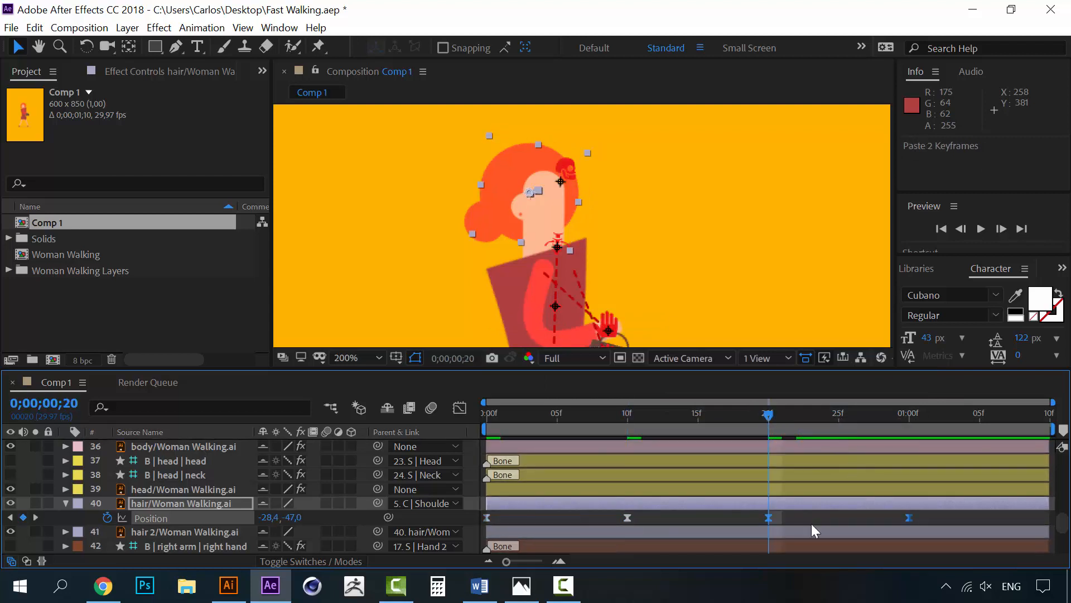
pyautogui.click(743, 517)
pyautogui.click(768, 518)
pyautogui.hotkey('ctrl', 'c')
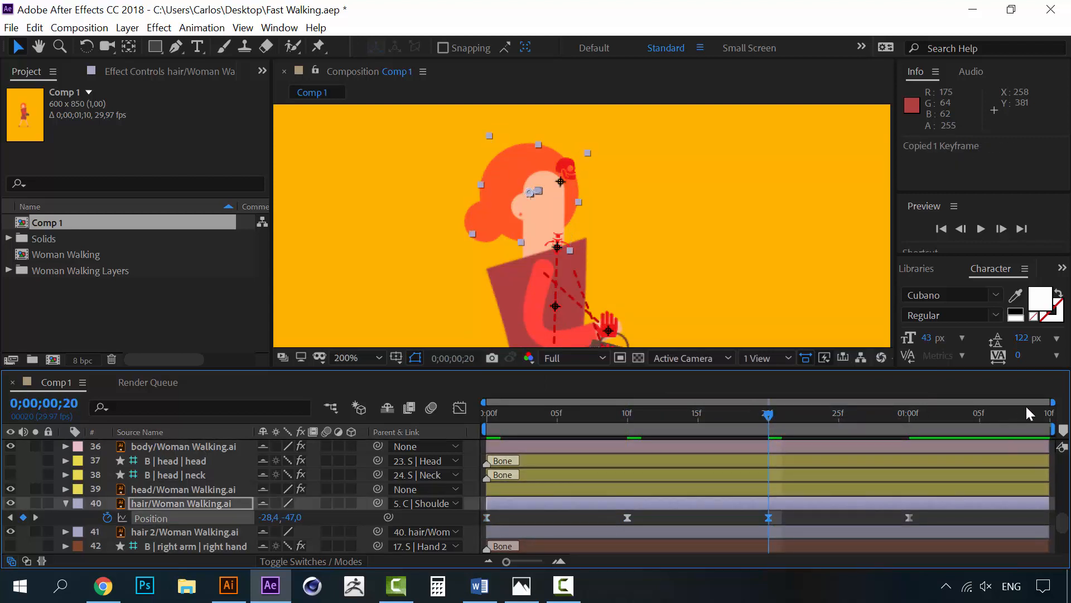
pyautogui.click(1052, 413)
pyautogui.hotkey('ctrl', 'v')
pyautogui.press('space')
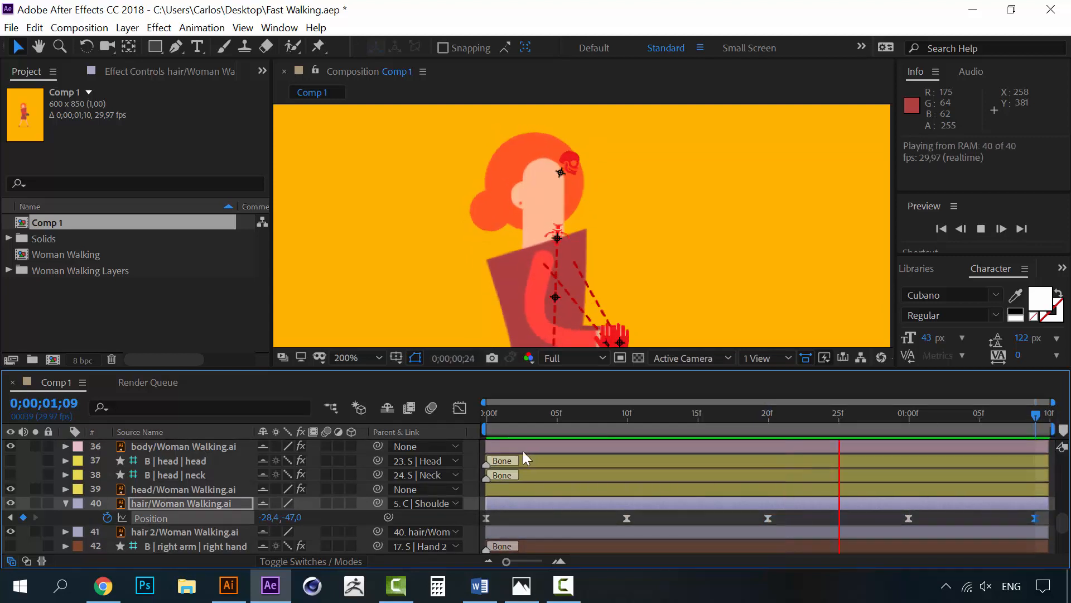
pyautogui.click(488, 420)
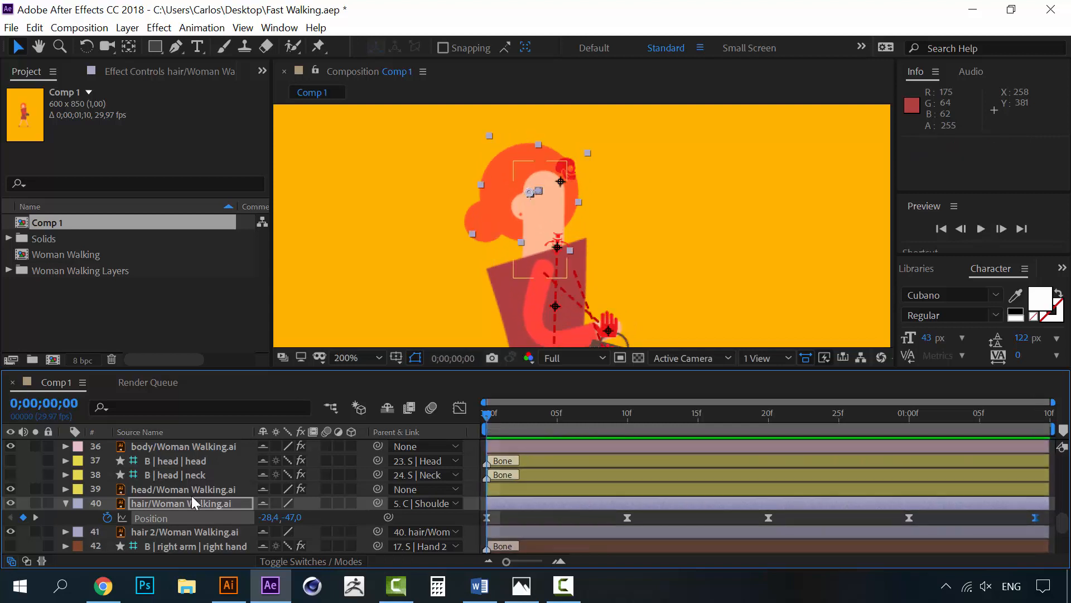
# - Collapse the hair layer and add an Easy Ease Position keyframe at frame 0 to the hair 2/Woman Walking.ai layer
pyautogui.click(106, 504)
pyautogui.click(67, 502)
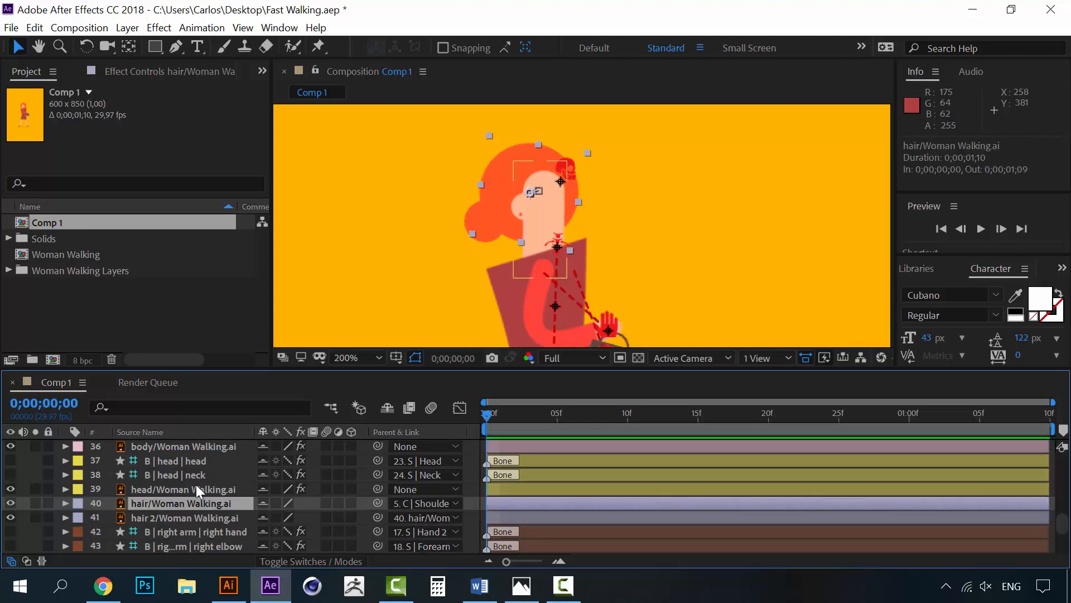
pyautogui.click(184, 514)
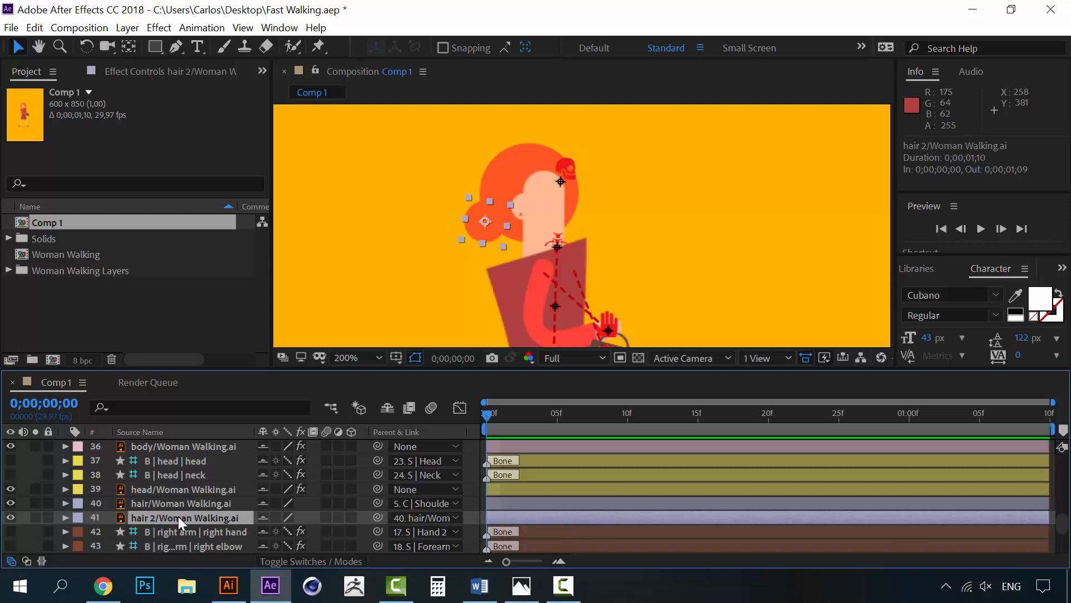
pyautogui.press('p')
pyautogui.click(108, 532)
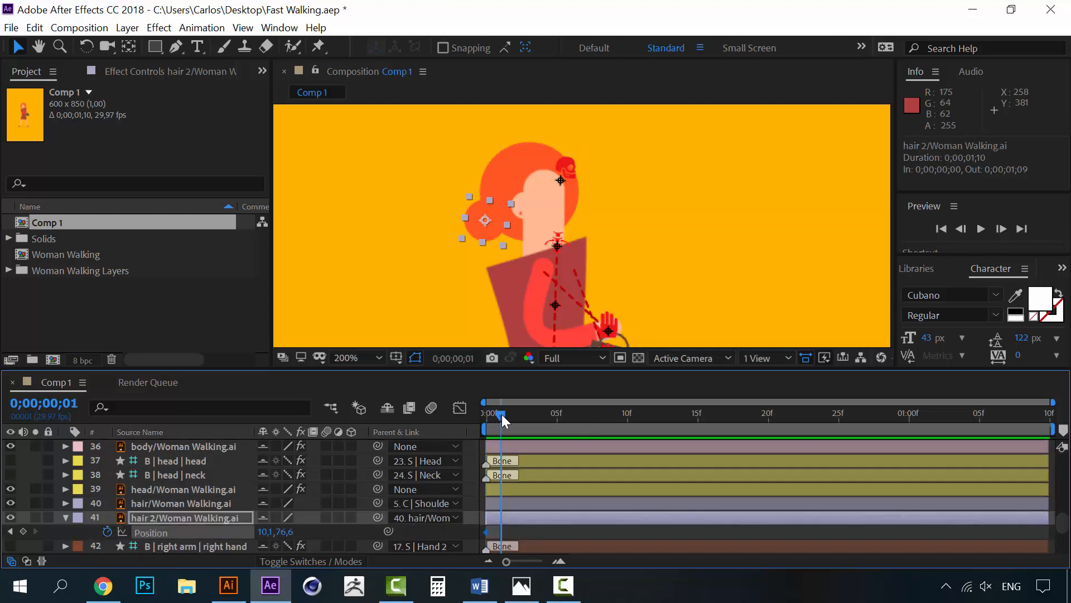
pyautogui.rightClick(485, 530)
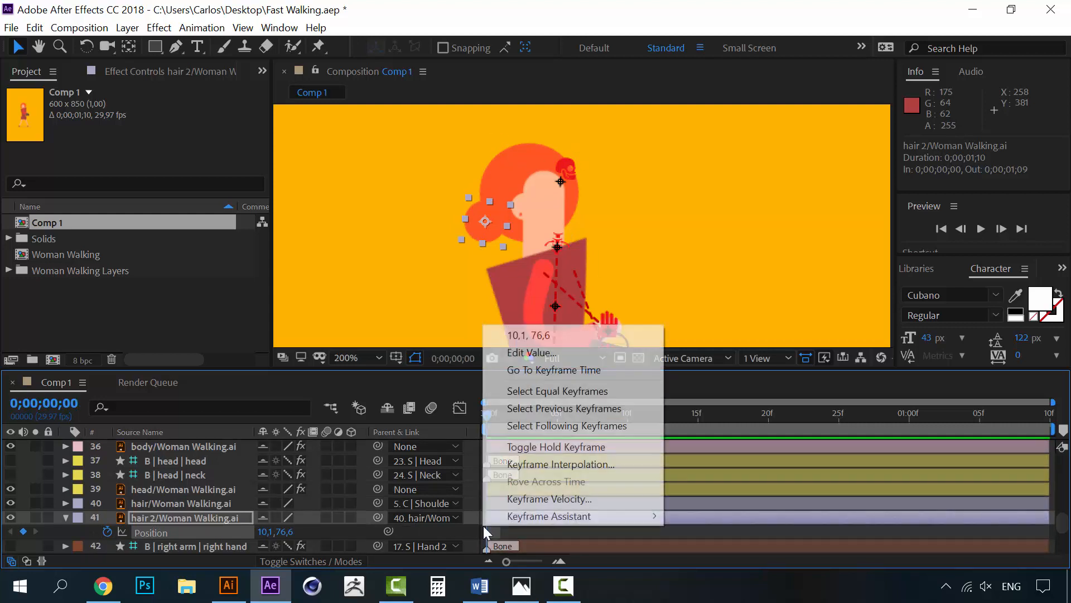
pyautogui.moveTo(586, 512)
pyautogui.click(706, 412)
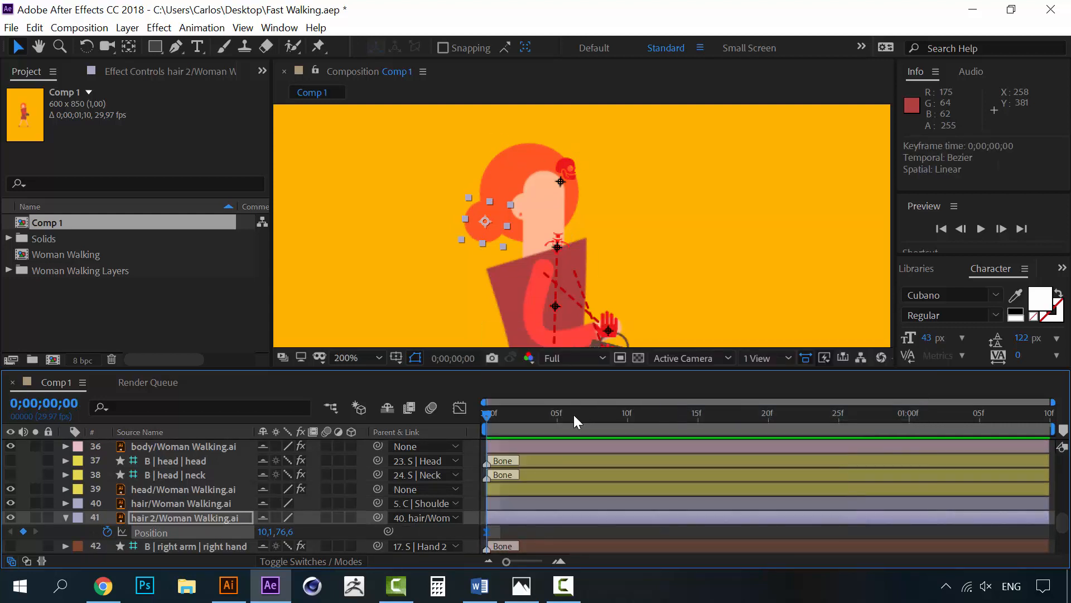
# - Nudge the hair 2 layer up and left to Position 5,8, 66,7 at frame 10 and copy both of its Position keyframes
pyautogui.click(631, 414)
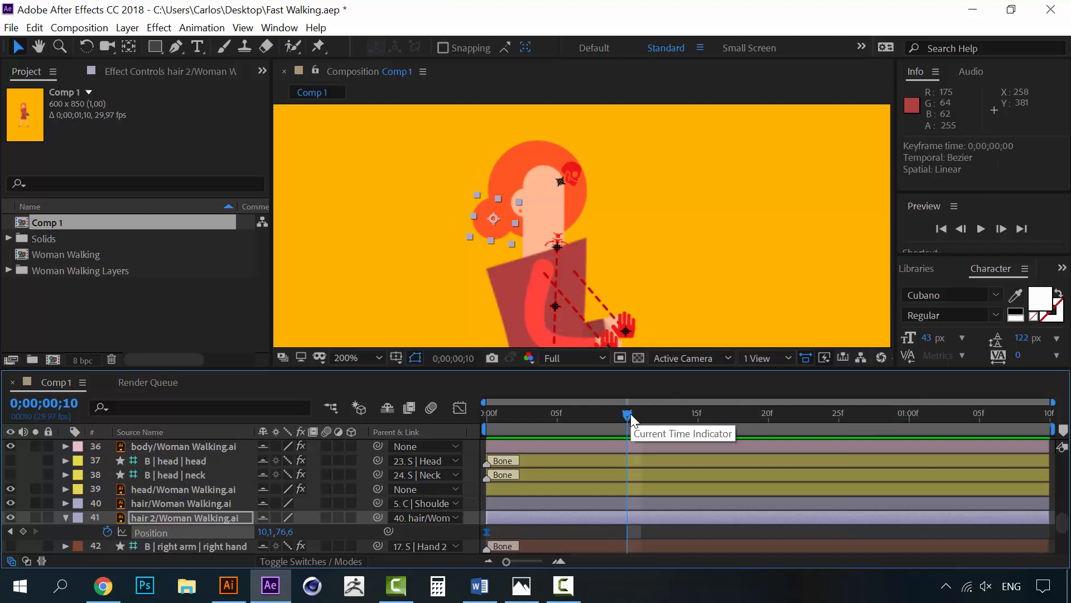
pyautogui.press('Up')
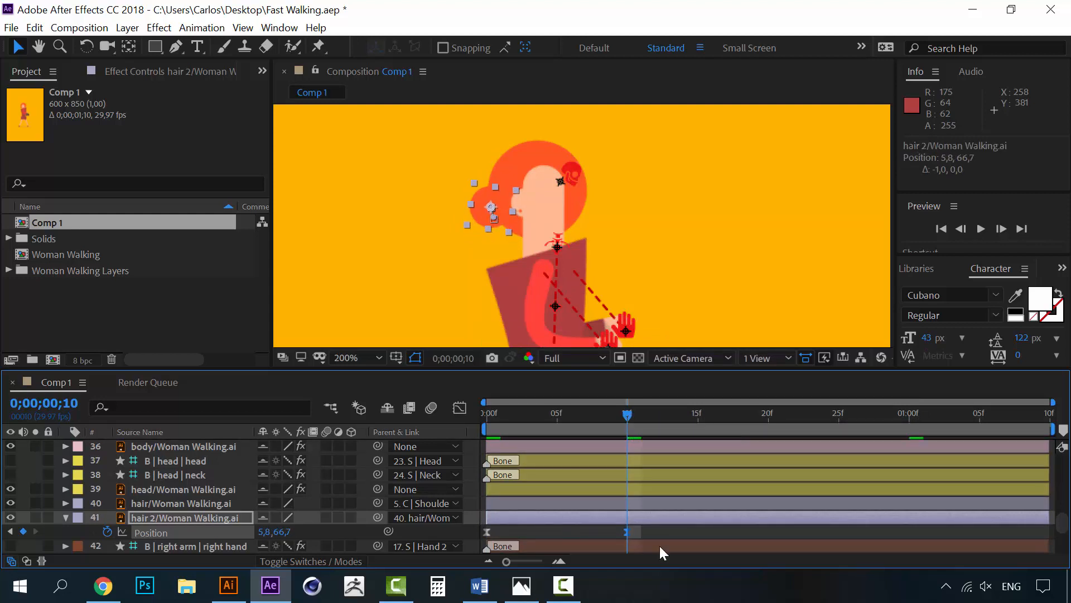
pyautogui.moveTo(648, 533); pyautogui.dragTo(481, 538)
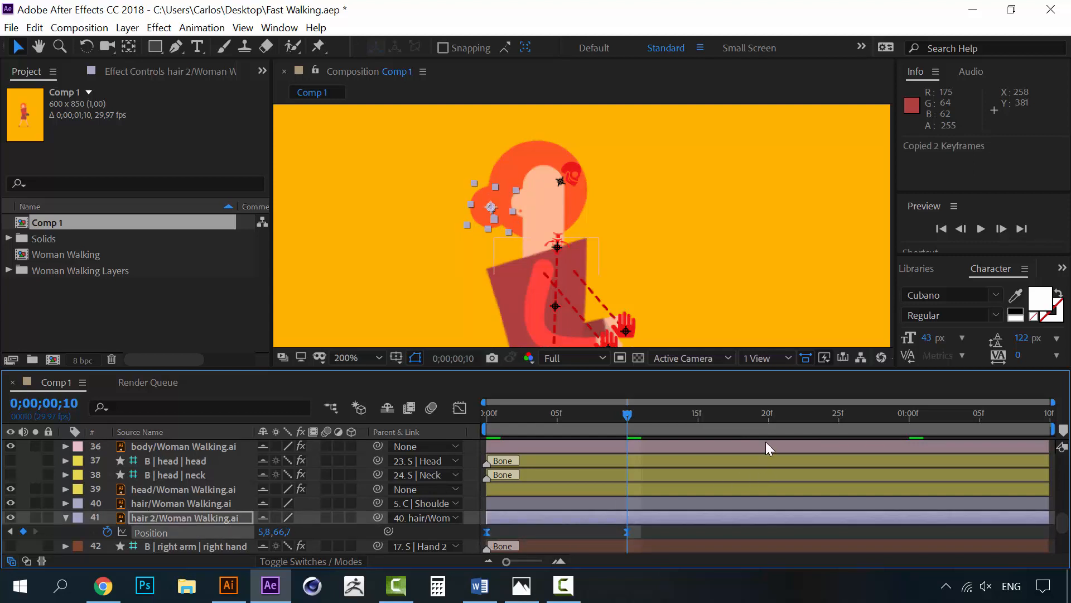
# - Paste the hair 2 Position keyframes at frame 20, duplicate the frame 20 keyframe at 0;00;01;09, and preview the bun's movement
pyautogui.click(768, 415)
pyautogui.hotkey('ctrl', 'v')
pyautogui.click(851, 535)
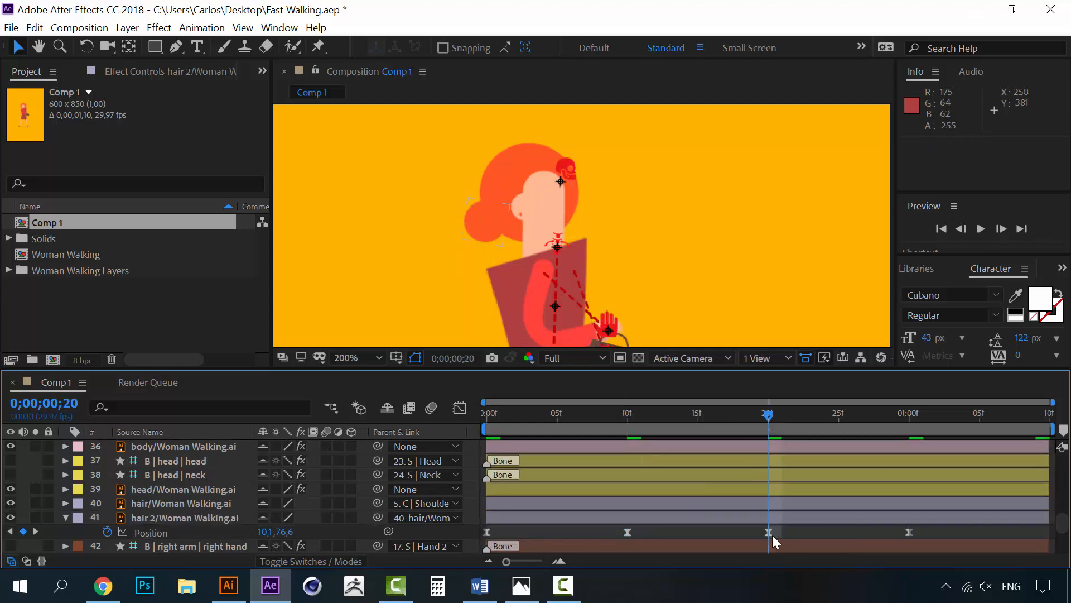
pyautogui.click(769, 532)
pyautogui.hotkey('ctrl', 'c')
pyautogui.moveTo(1011, 415); pyautogui.dragTo(1051, 408)
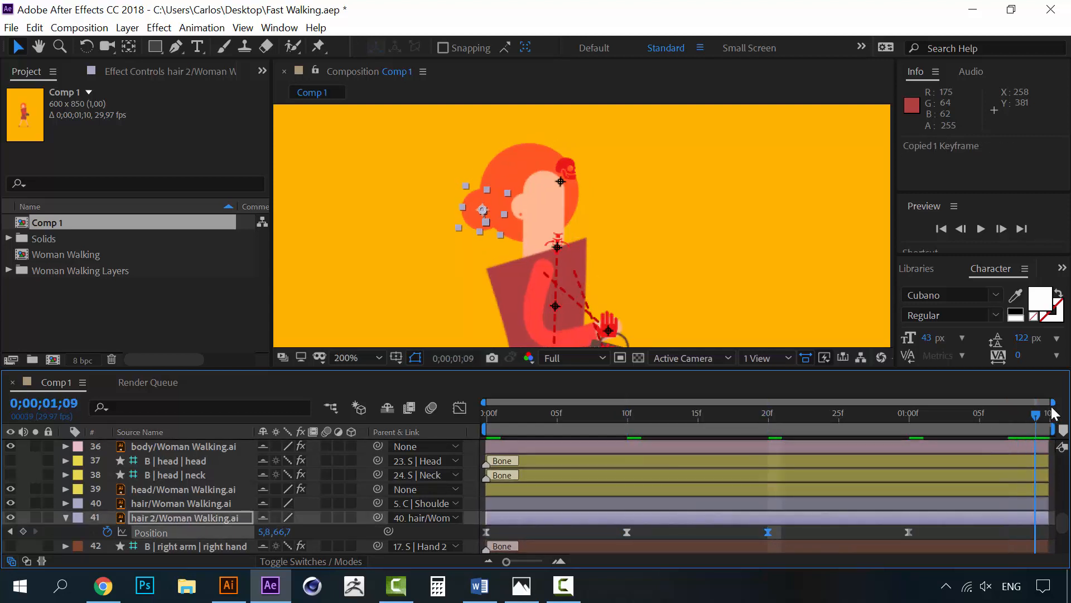
pyautogui.hotkey('ctrl', 'v')
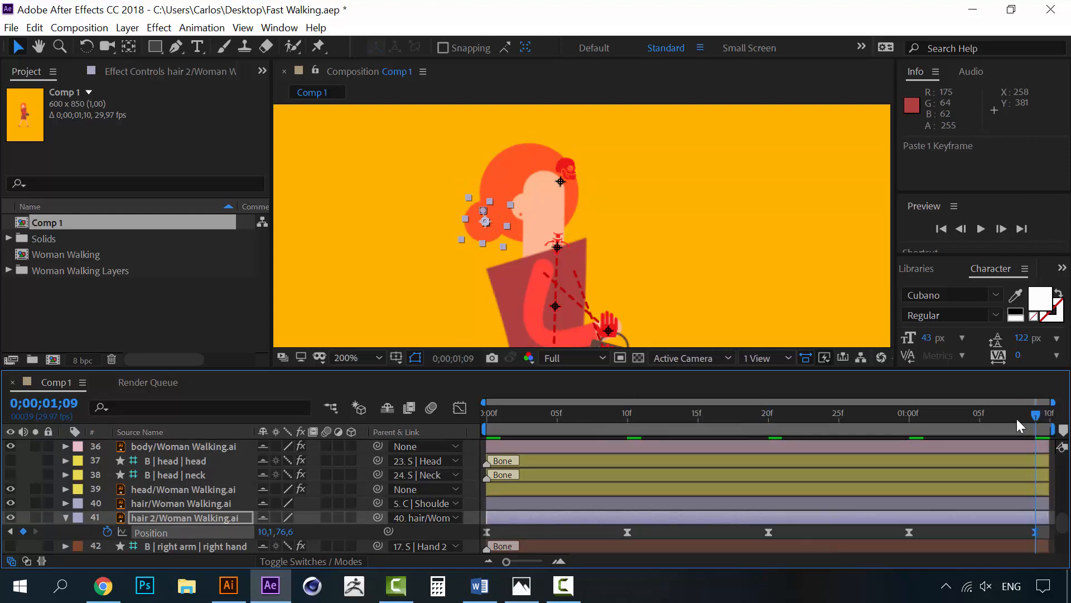
pyautogui.click(863, 413)
pyautogui.press('space')
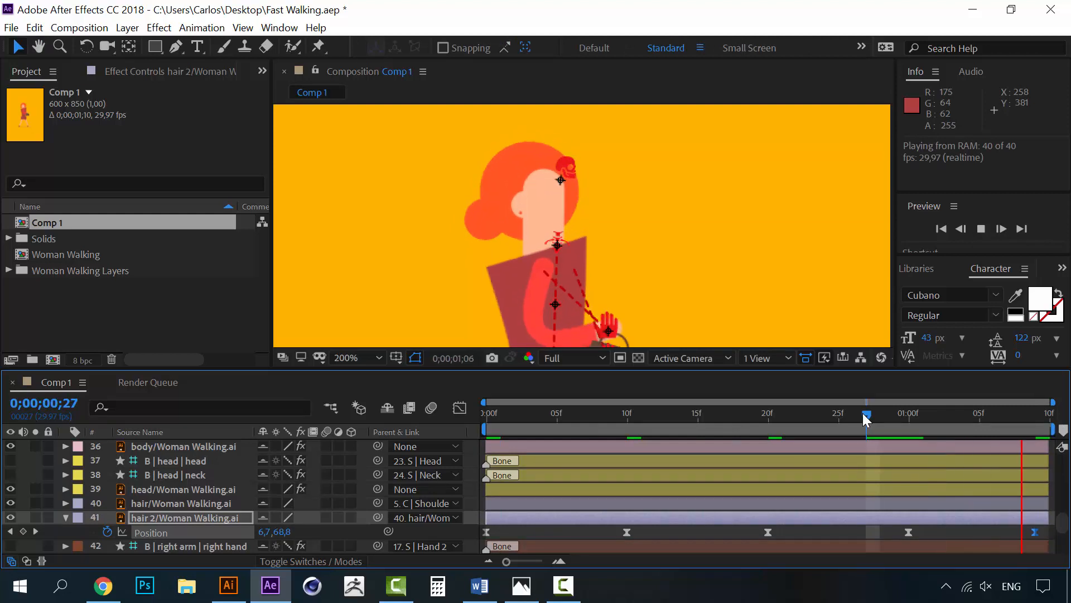
# - Move hair 2 farther left and up to Position -0,1, 65,2 at frame 10, copy that keyframe to 0;00;01;00 and play the animation
pyautogui.click(628, 417)
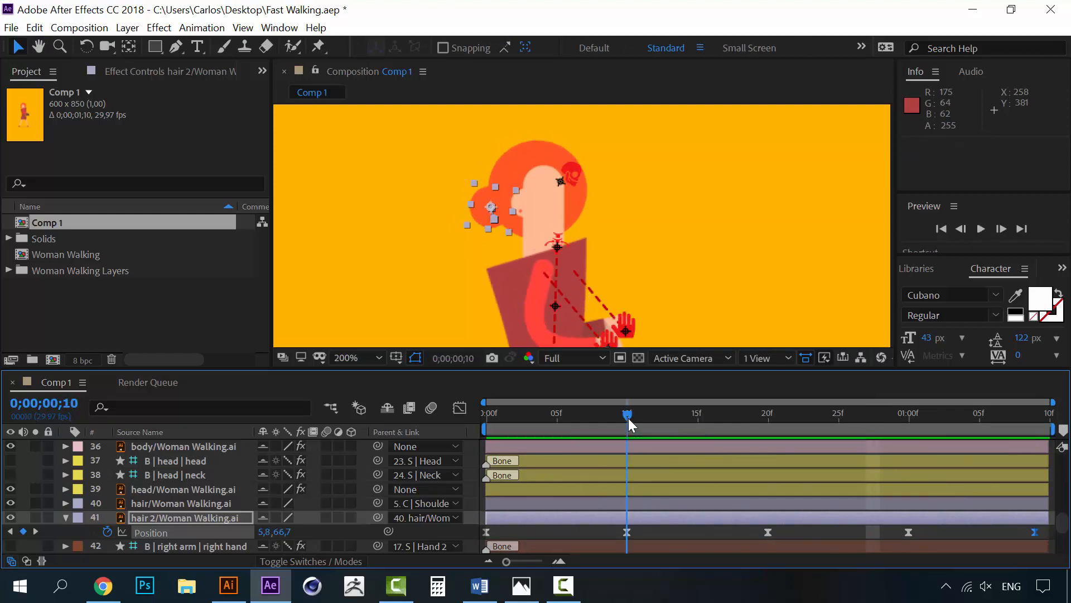
pyautogui.press('Left')
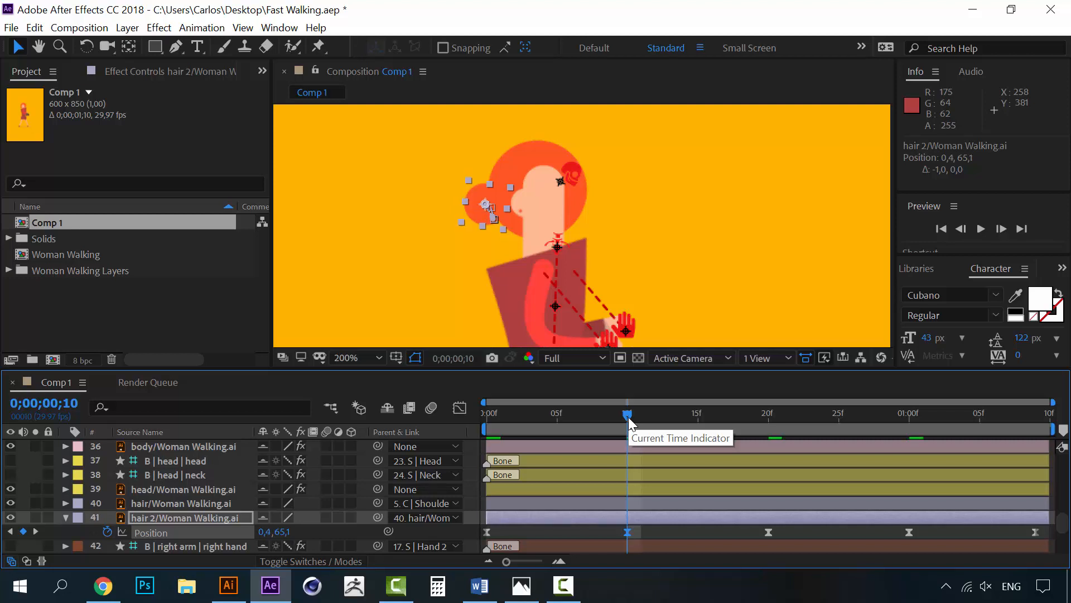
pyautogui.hotkey('ctrl', 'c')
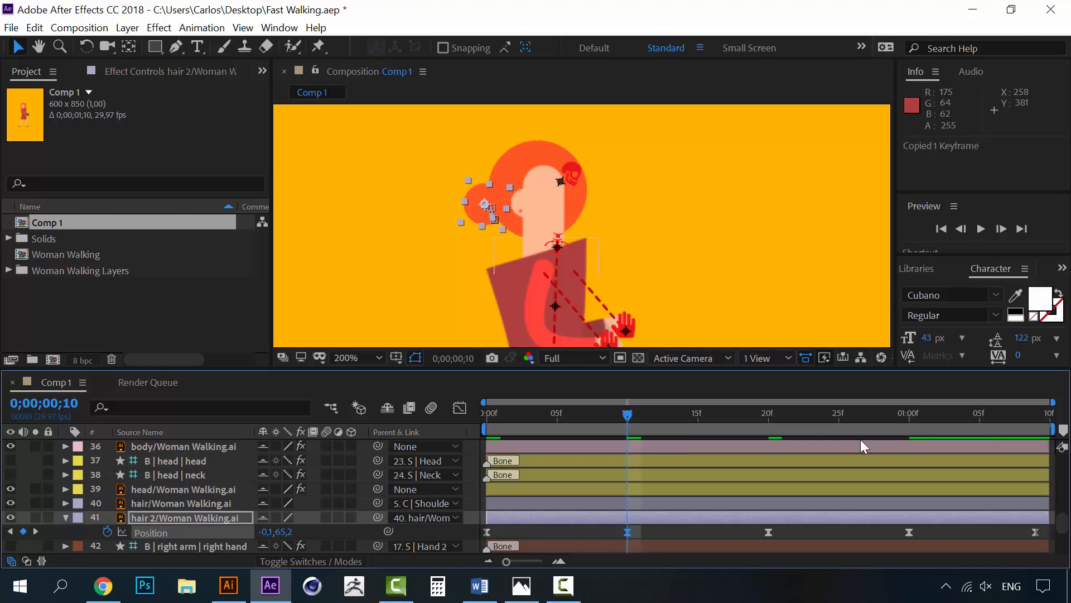
pyautogui.click(908, 419)
pyautogui.hotkey('ctrl', 'v')
pyautogui.press('space')
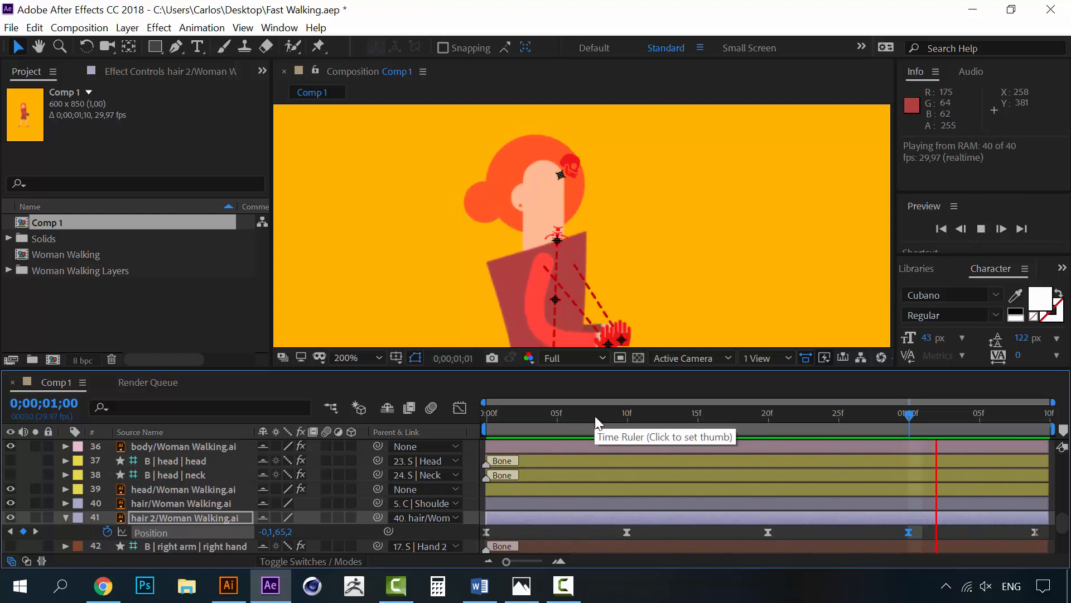
# - Preview the hair movement from frame 0 up close, and review the walk cycle with the full figure in view
pyautogui.press('space')
pyautogui.press('Home')
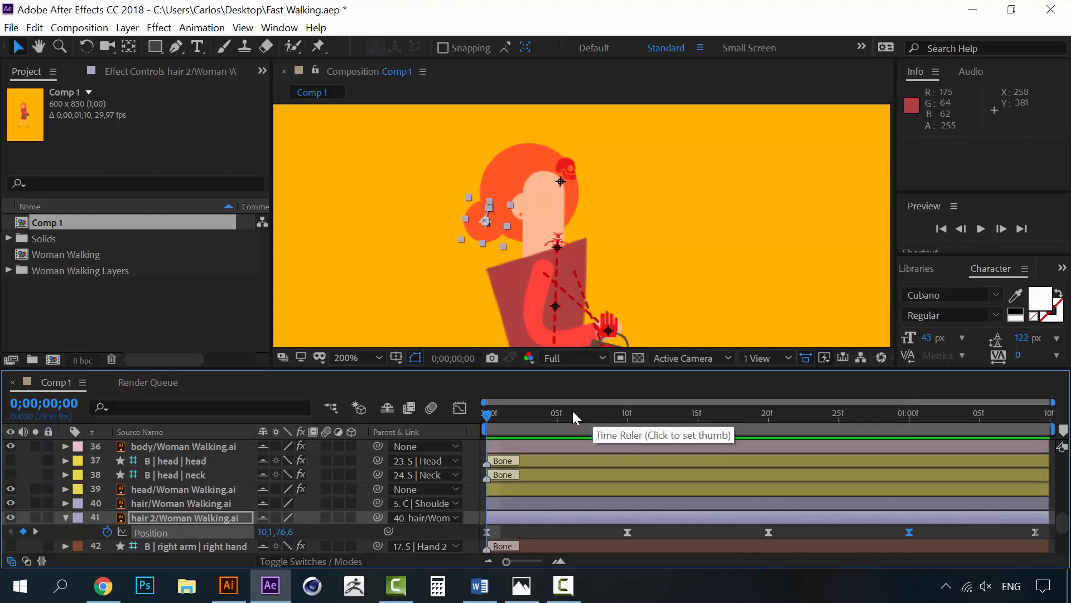
pyautogui.press('space')
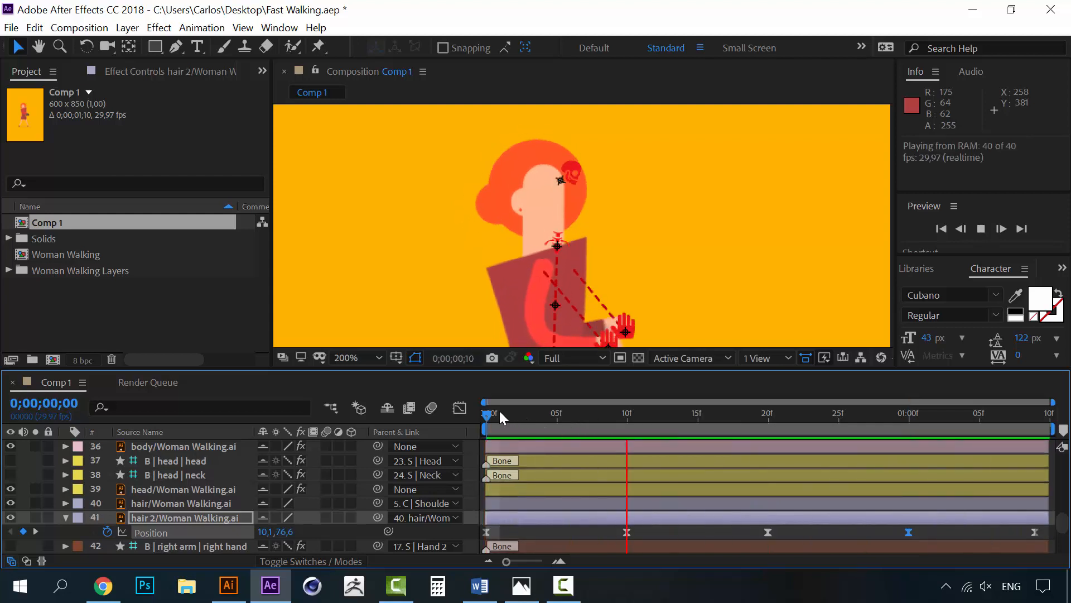
pyautogui.press('space')
pyautogui.scroll(-4, 562, 282)
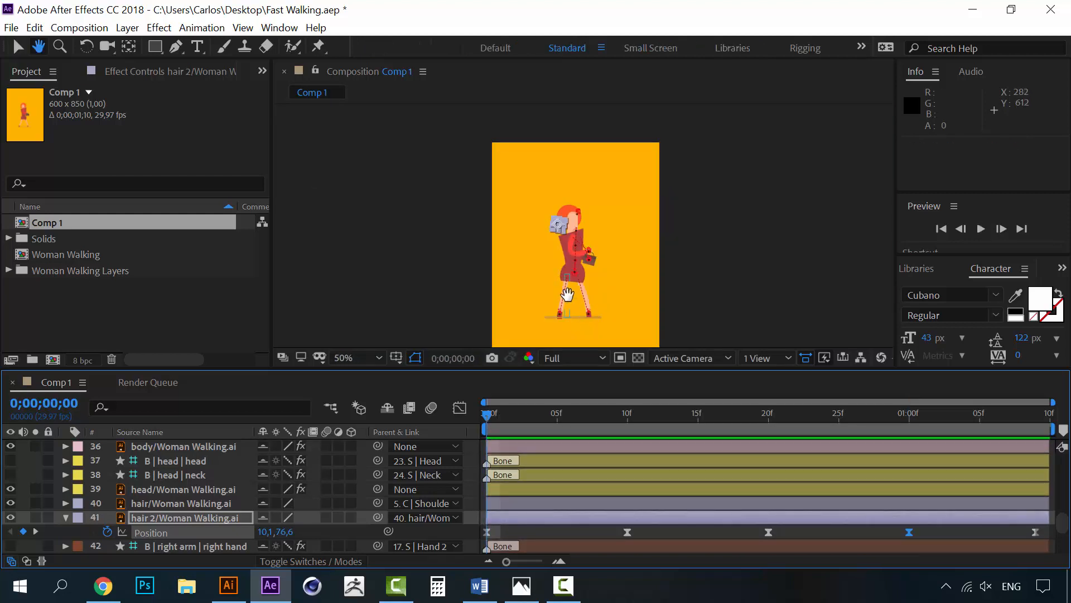
pyautogui.moveTo(567, 296); pyautogui.dragTo(558, 262)
pyautogui.press('space')
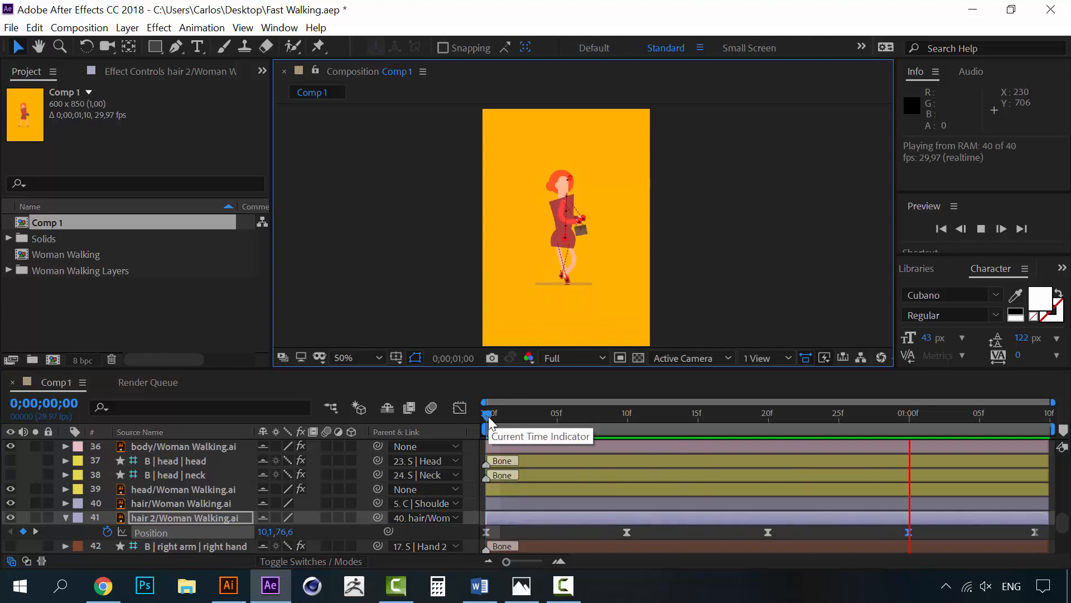
pyautogui.click(490, 426)
# - Collapse the hair 2 layer and add a Scale keyframe at frame 0 to the shadow/Woman Walking.ai layer
pyautogui.click(66, 518)
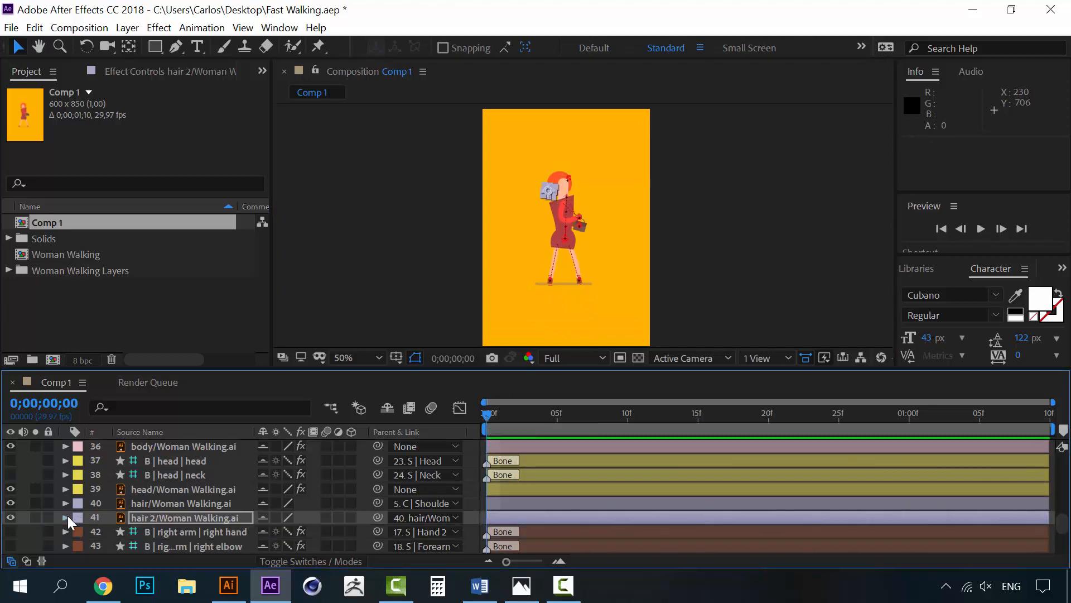
pyautogui.scroll(-4, 234, 502)
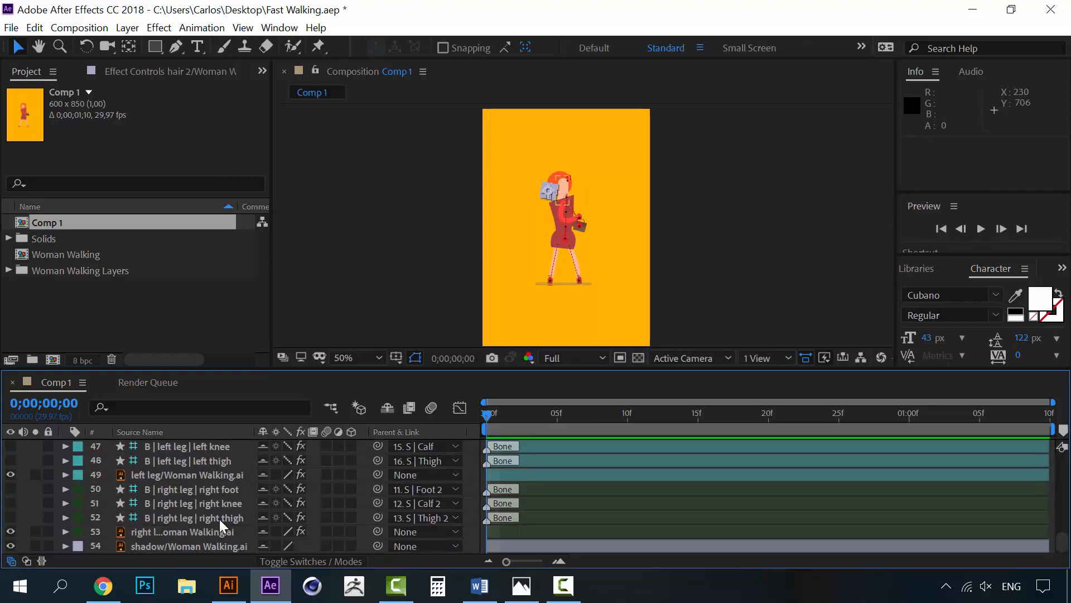
pyautogui.click(181, 546)
pyautogui.press('s')
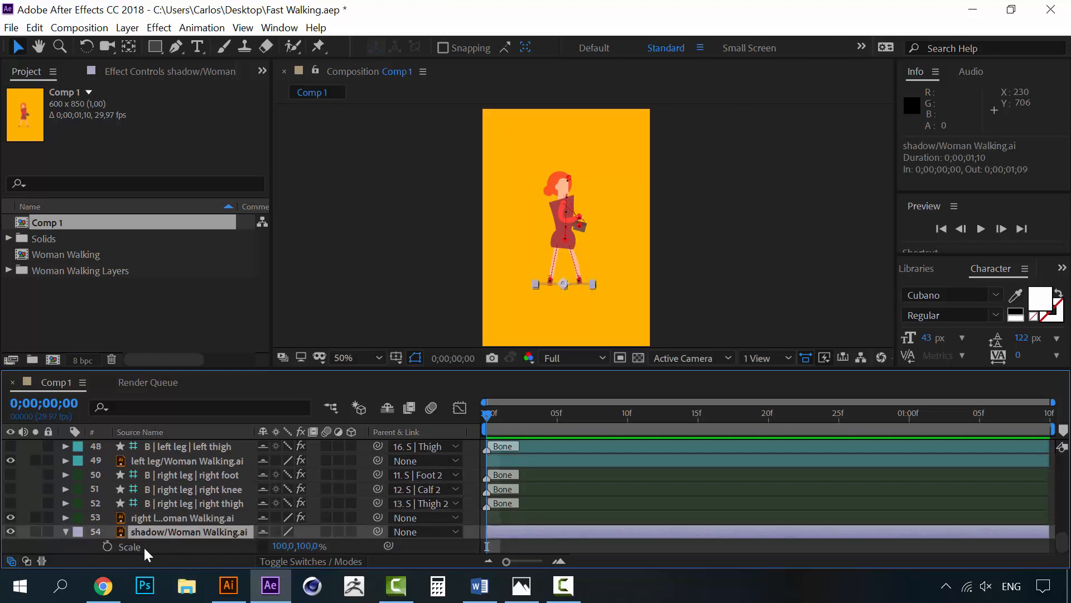
pyautogui.click(108, 546)
# - Narrow the shadow to less than half its width at frame 5, keeping its vertical scale at 100%
pyautogui.scroll(2, 549, 326)
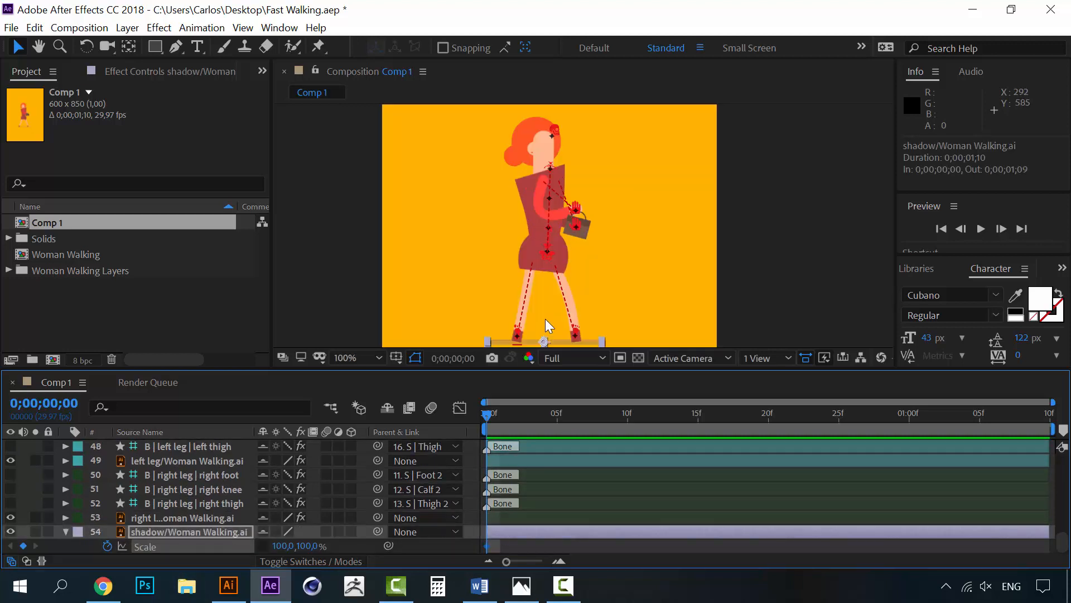
pyautogui.moveTo(549, 321); pyautogui.dragTo(541, 252)
pyautogui.scroll(1, 546, 311)
pyautogui.press('v')
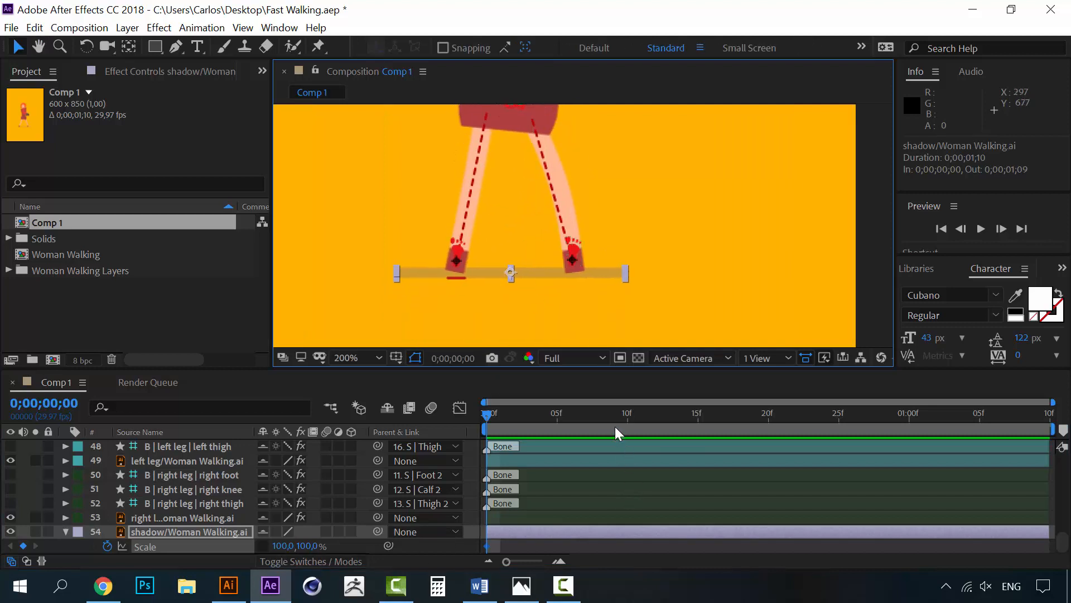
pyautogui.moveTo(627, 416); pyautogui.dragTo(558, 415)
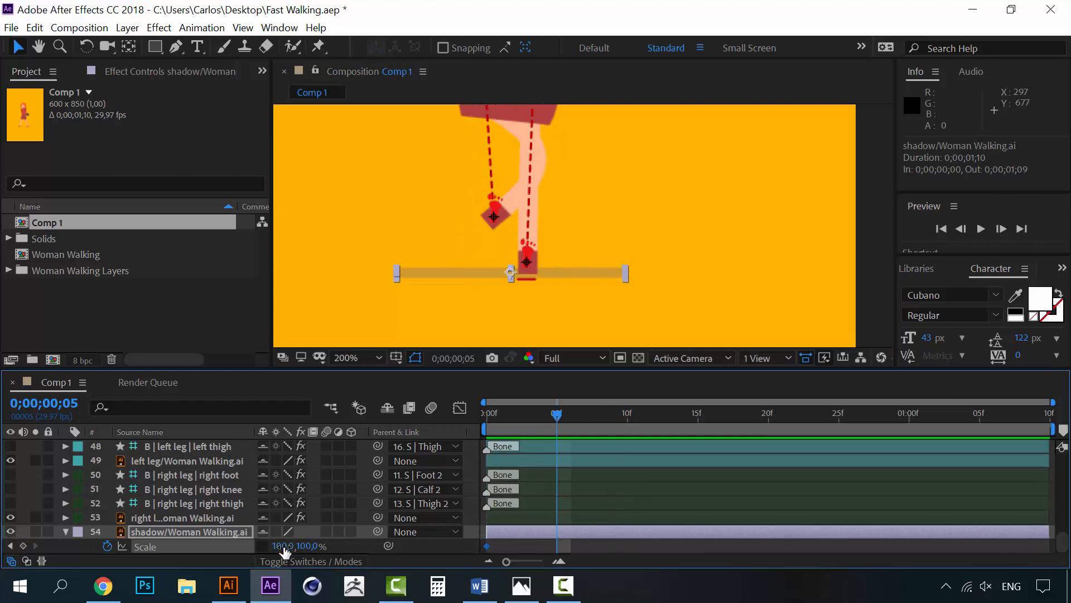
pyautogui.moveTo(284, 551); pyautogui.dragTo(279, 547)
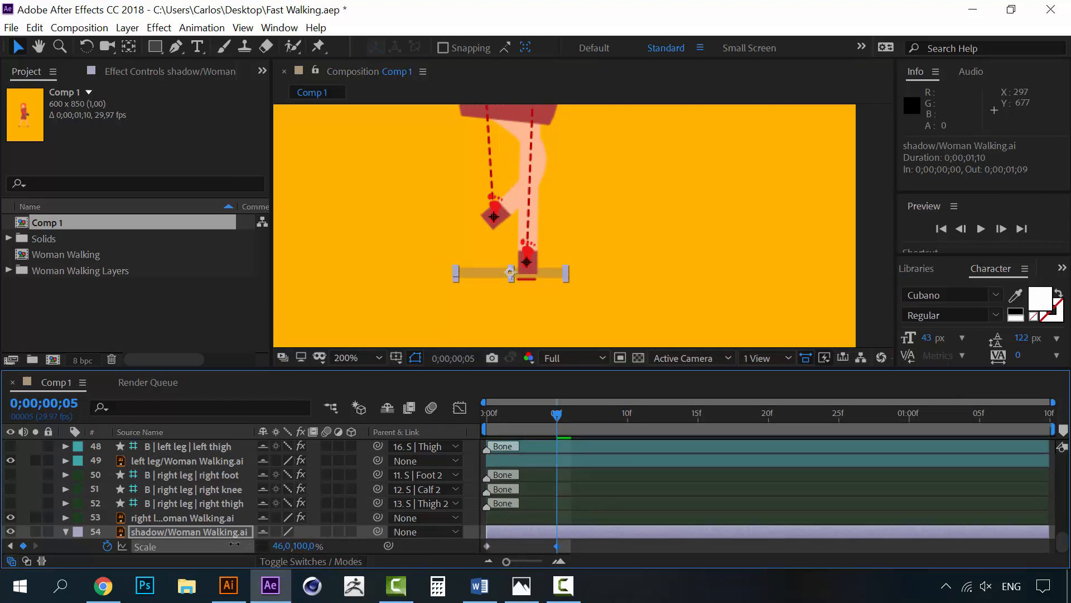
# - Keyframe the shadow's Scale at 40,0, 100,0% on frame 14 and at 100,0, 100,0% on frame 20
pyautogui.moveTo(626, 418); pyautogui.dragTo(682, 422)
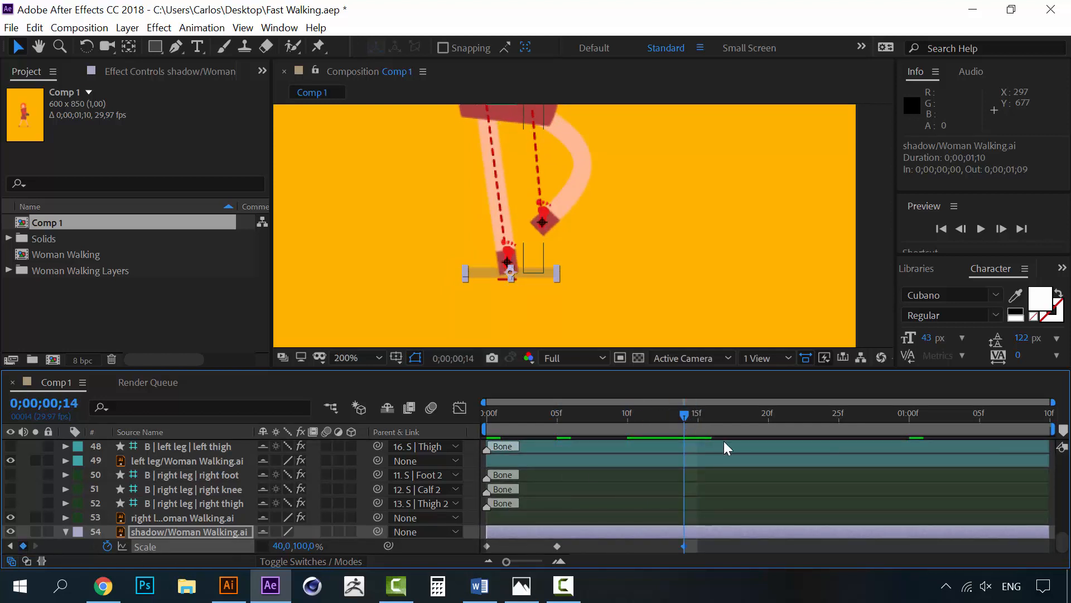
pyautogui.click(769, 419)
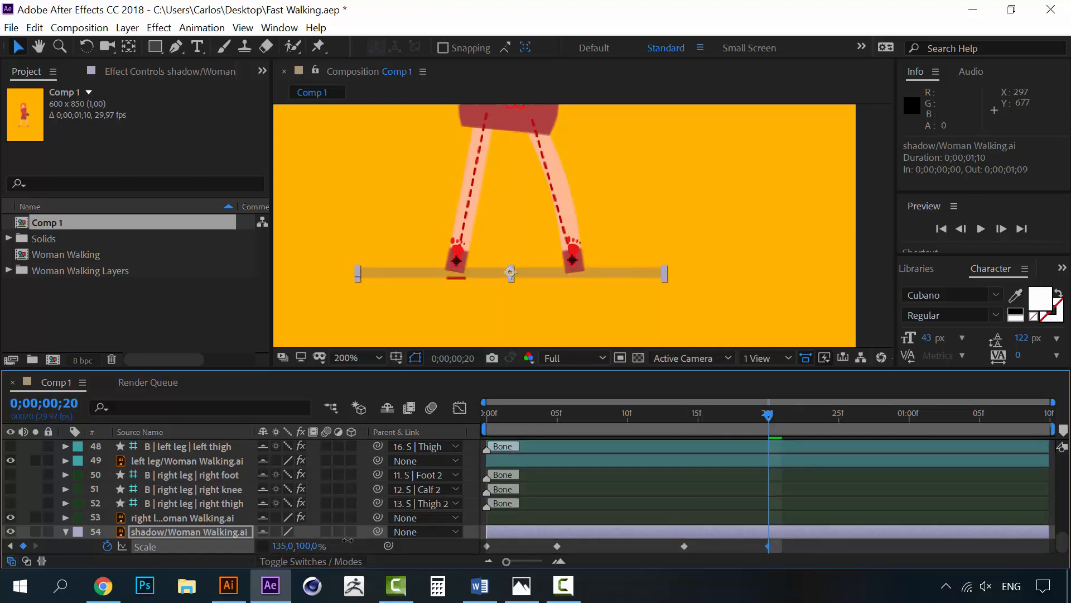
pyautogui.moveTo(342, 541); pyautogui.dragTo(308, 556)
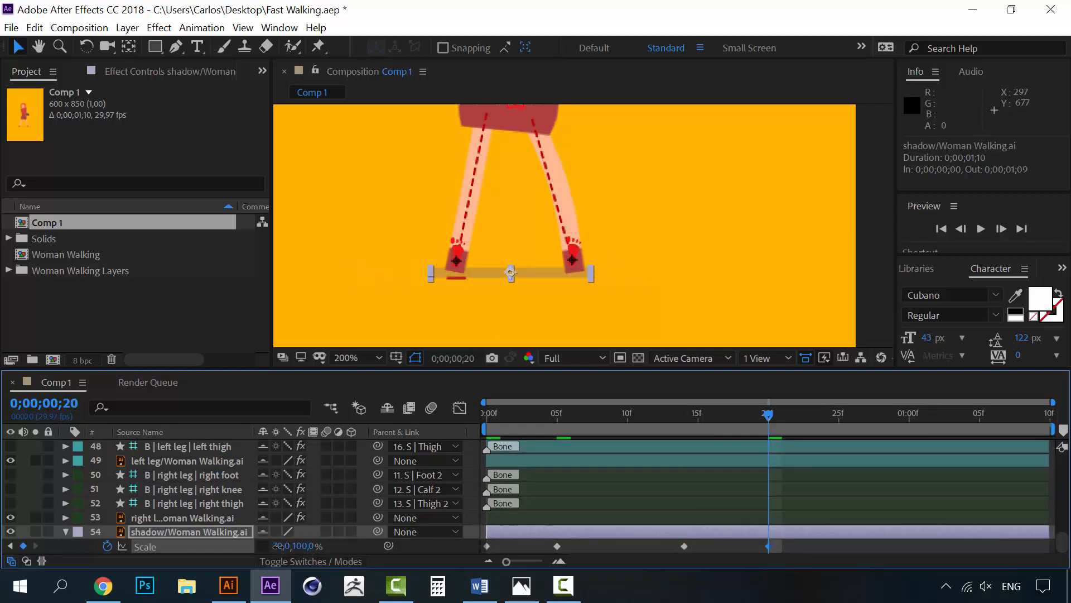
pyautogui.click(437, 545)
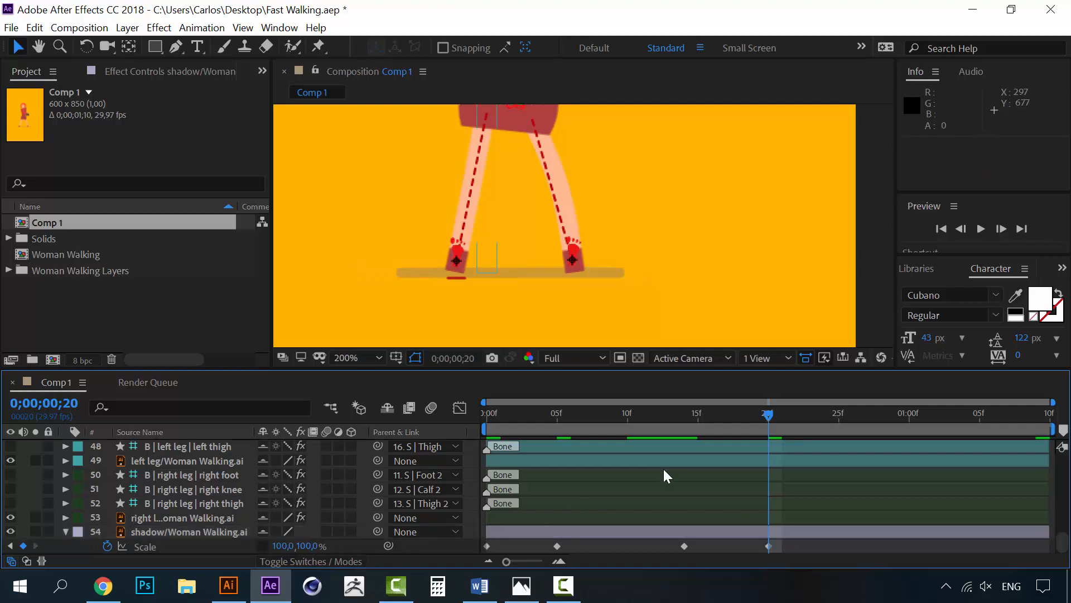
# - Copy the shadow's Scale keyframe of 40,0, 100,0% from frame 14 to frame 25
pyautogui.moveTo(769, 419); pyautogui.dragTo(843, 413)
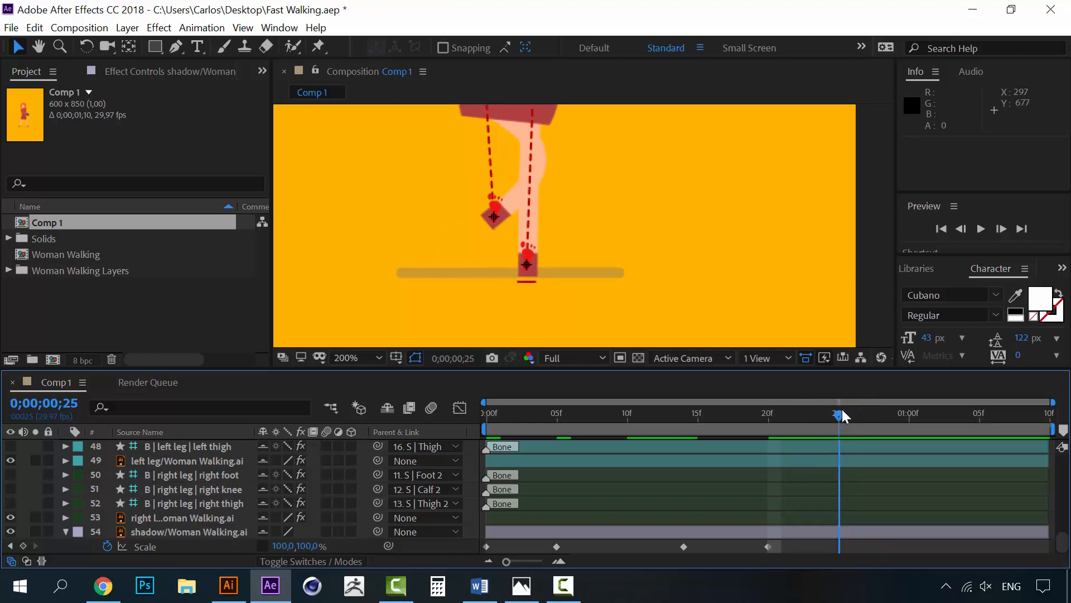
pyautogui.click(684, 545)
pyautogui.hotkey('ctrl', 'c')
pyautogui.hotkey('ctrl', 'v')
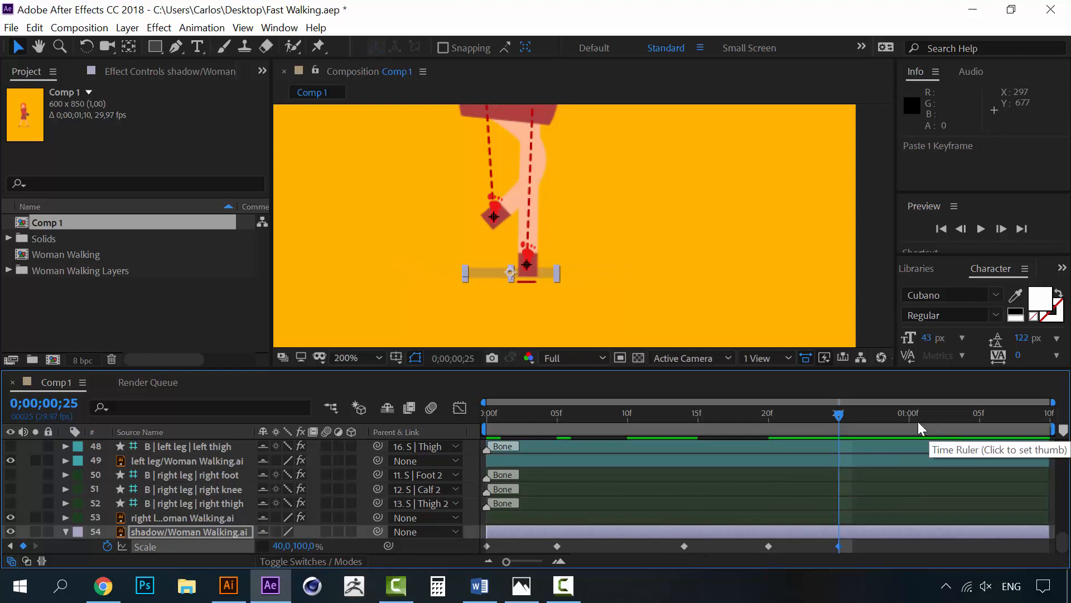
# - Keyframe the shadow's Scale at 100,0, 100,0% on 0;00;01;09 and preview the loop from frame 0
pyautogui.moveTo(839, 416); pyautogui.dragTo(1054, 411)
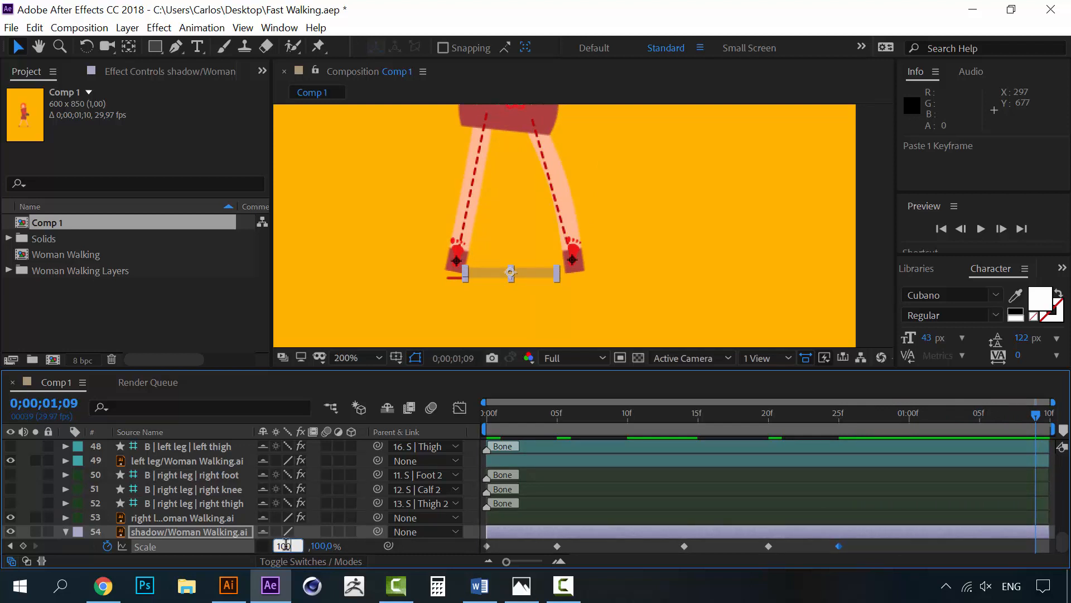
pyautogui.click(877, 553)
pyautogui.moveTo(510, 418); pyautogui.dragTo(483, 416)
pyautogui.press('space')
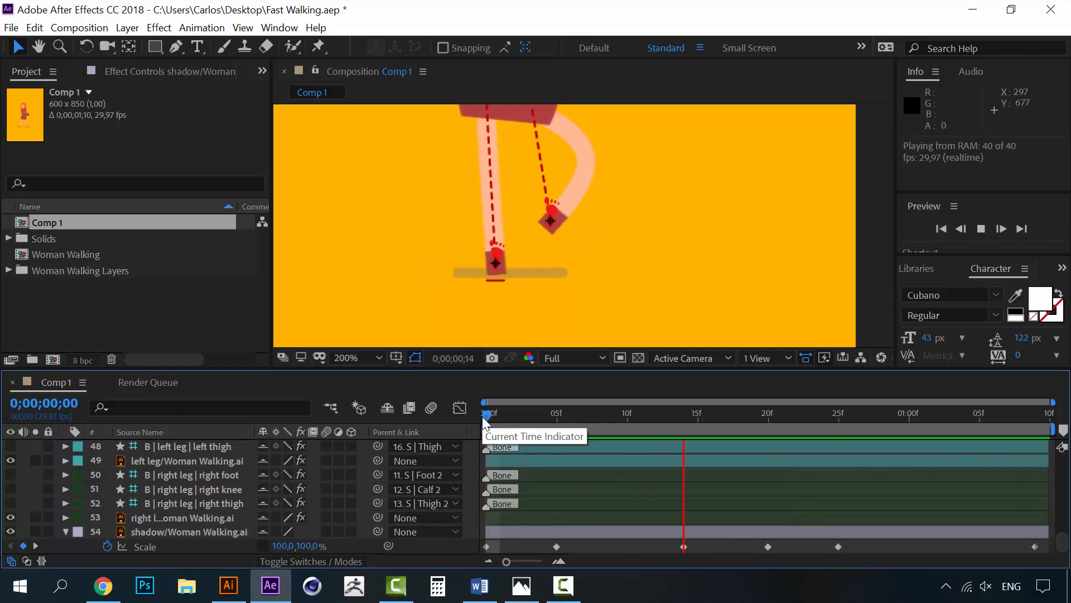
pyautogui.press('space')
# - Copy the shadow's frame 25 Scale keyframe to 0;00;01;01 and preview the loop
pyautogui.moveTo(488, 418); pyautogui.dragTo(924, 442)
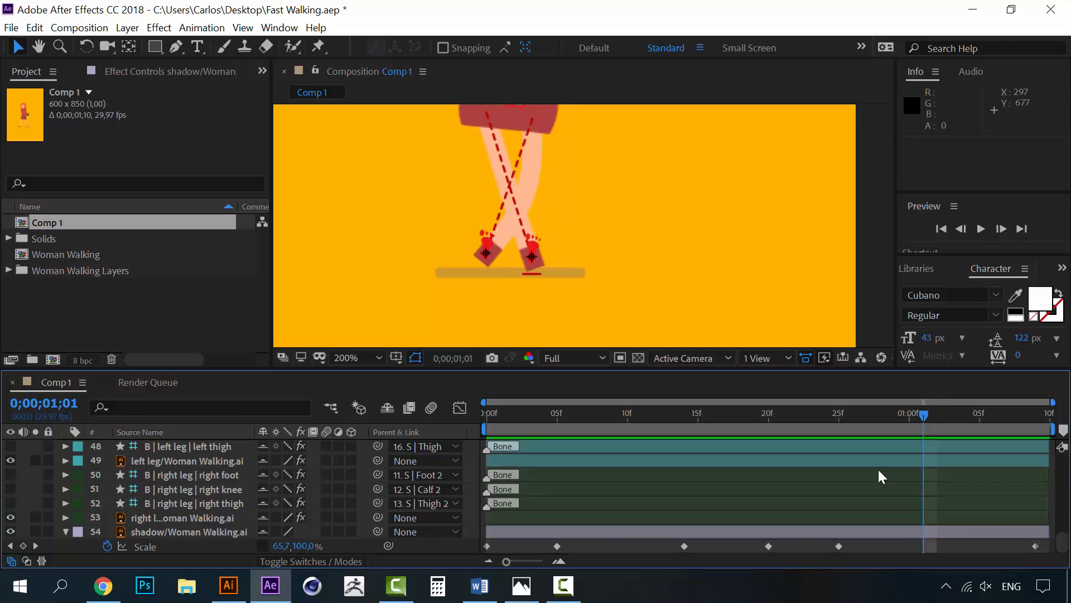
pyautogui.click(838, 545)
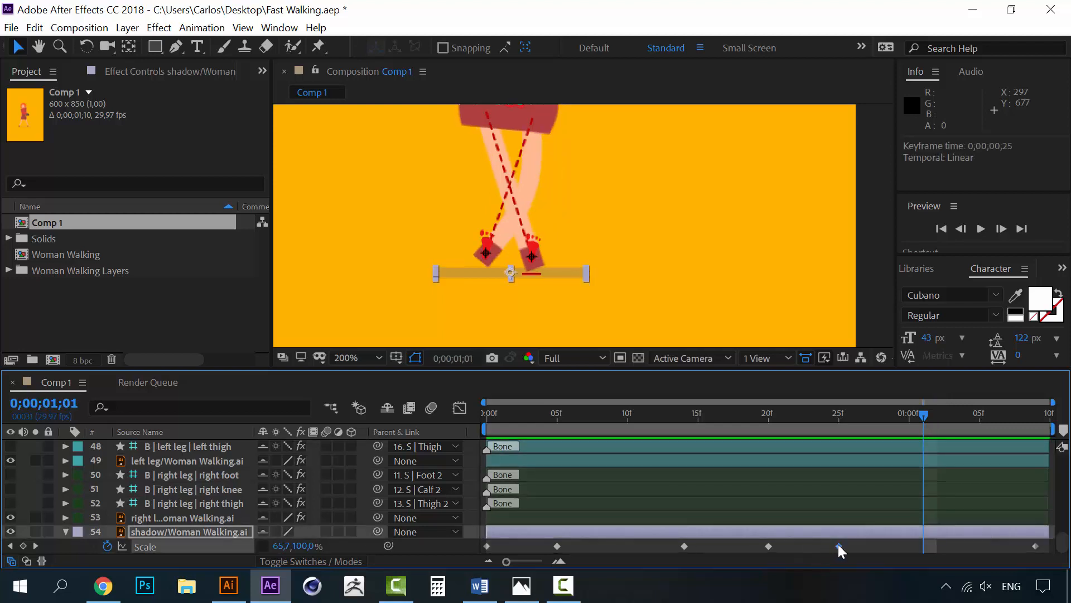
pyautogui.hotkey('ctrl', 'v')
pyautogui.press('space')
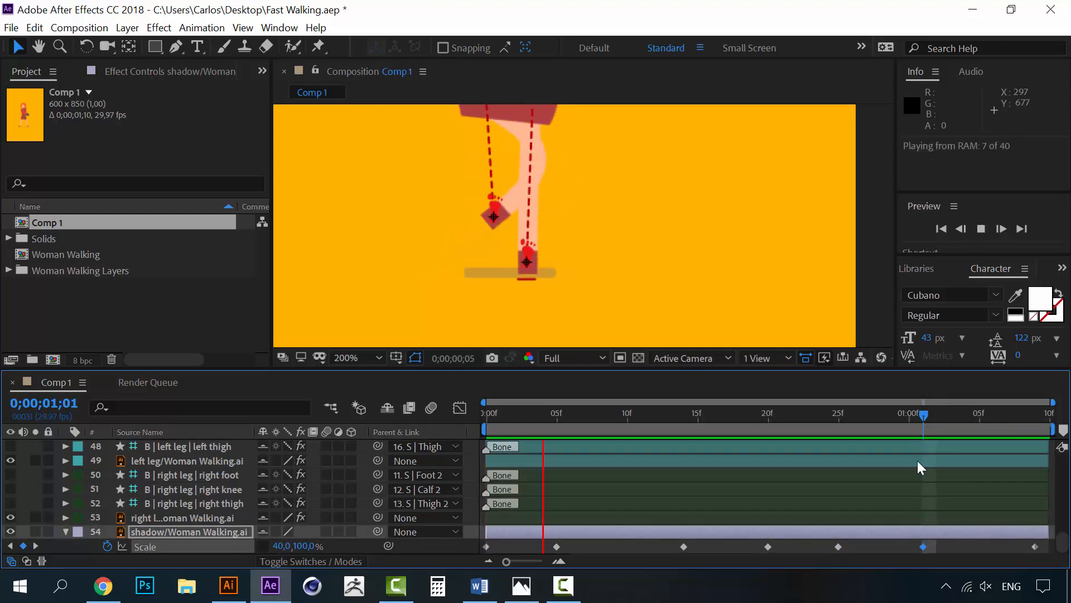
# - Preview the walk cycle at 50% magnification to check the shadow together with the full figure
pyautogui.click(640, 412)
pyautogui.scroll(-4, 486, 176)
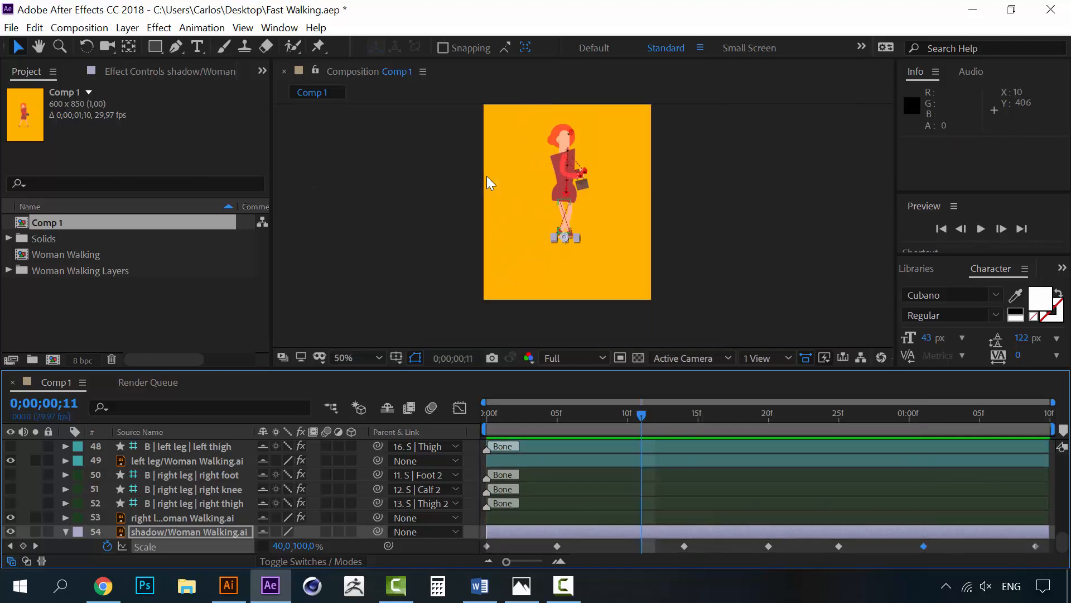
pyautogui.press('space')
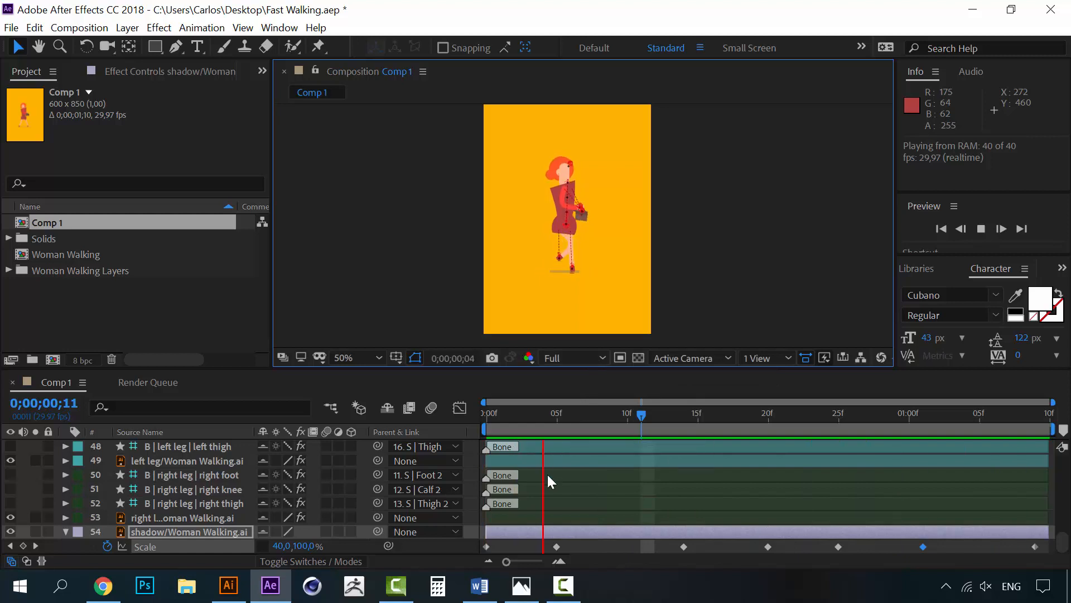
pyautogui.press('space')
# - Go to frame 1, view the Comp-1.gif walk cycle reference in Fotos, and return to After Effects
pyautogui.click(501, 413)
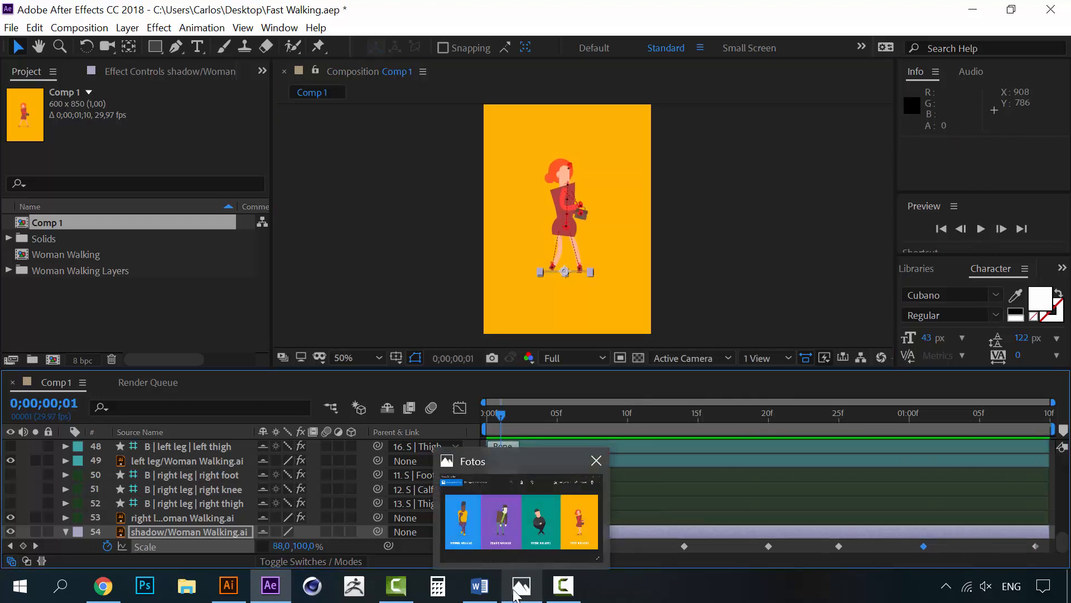
pyautogui.click(520, 586)
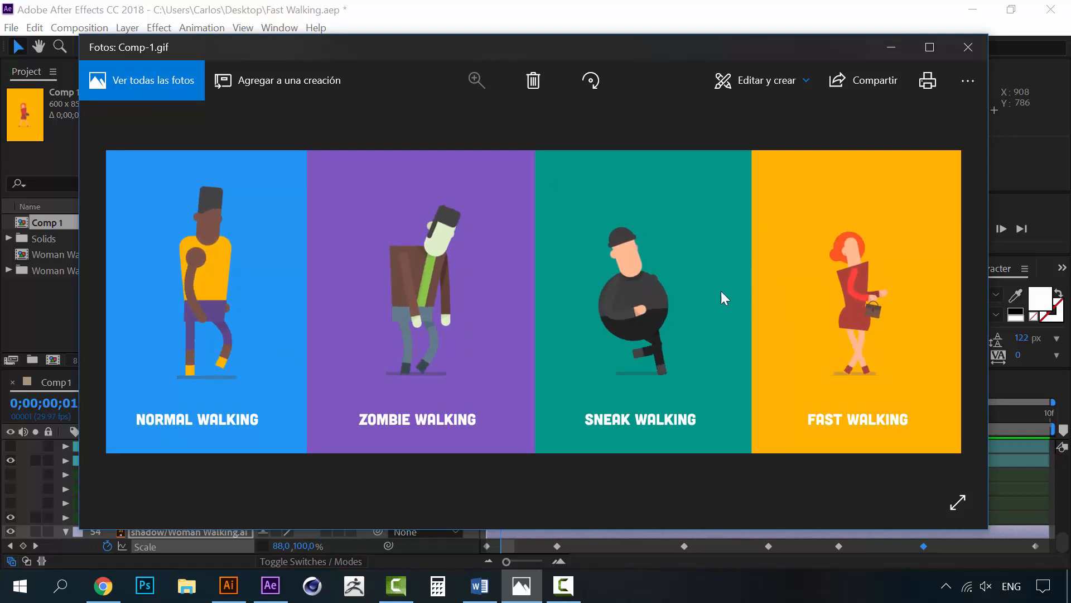
pyautogui.click(907, 48)
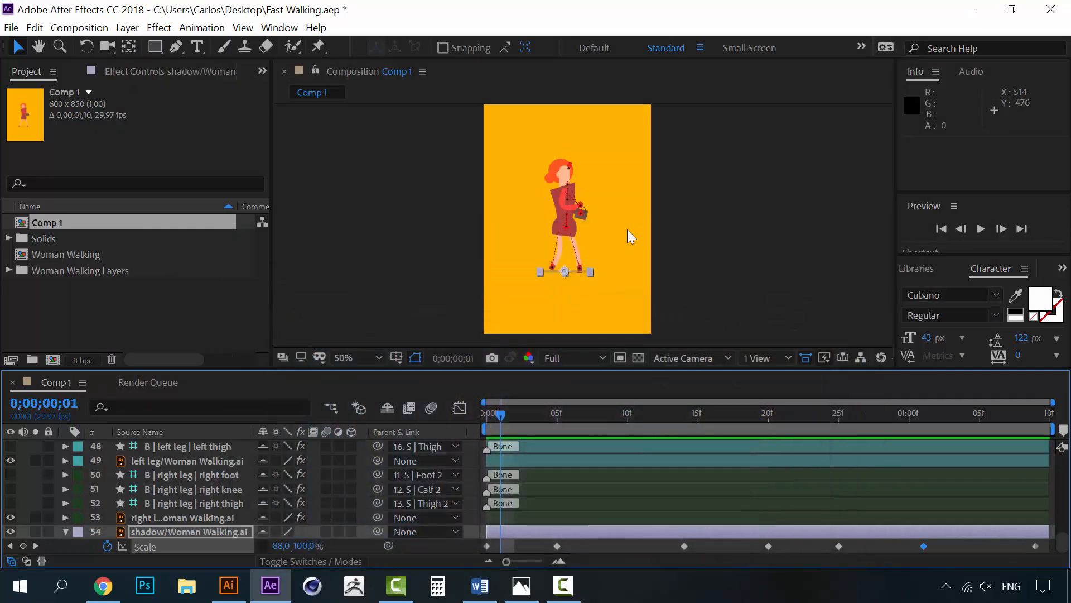